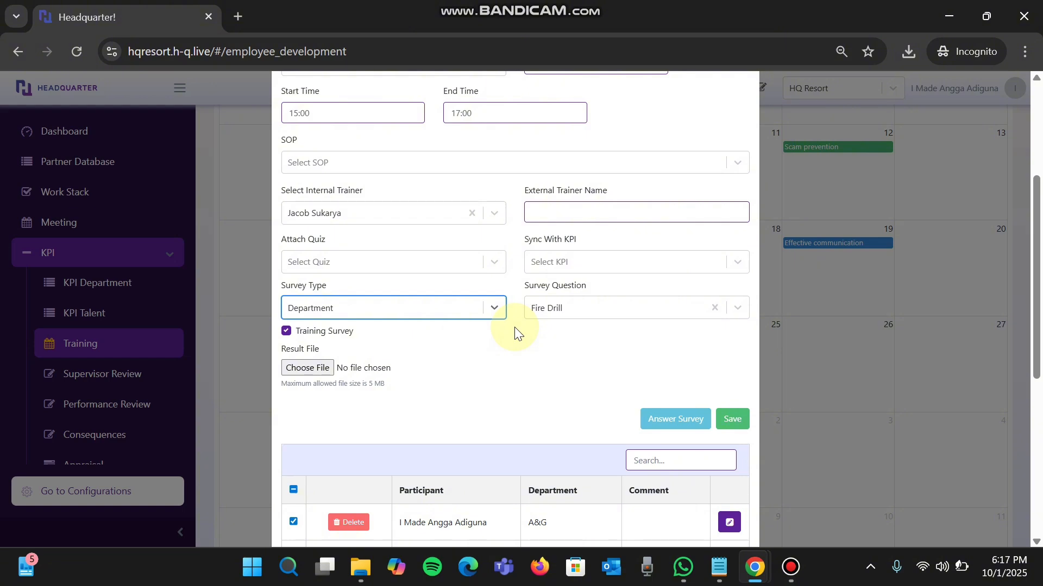
# - Show the available survey types for the training
pyautogui.click(431, 308)
pyautogui.click(432, 308)
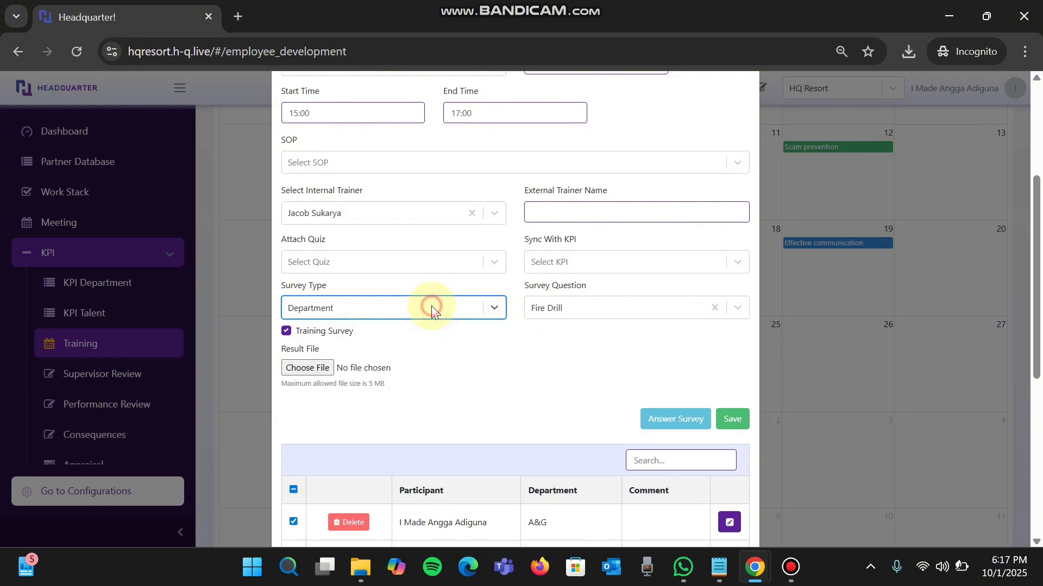
pyautogui.click(452, 2)
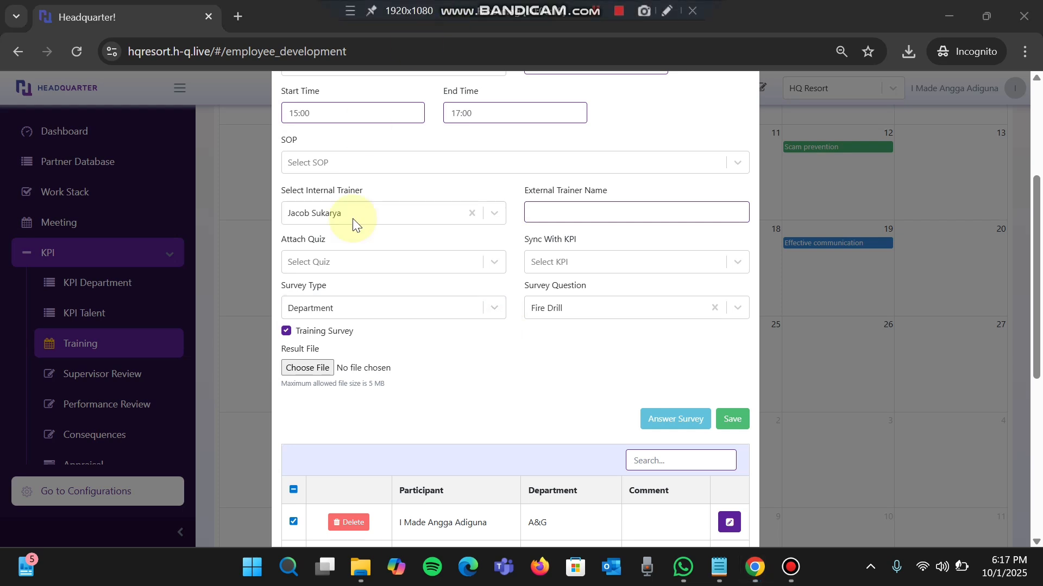
pyautogui.click(360, 309)
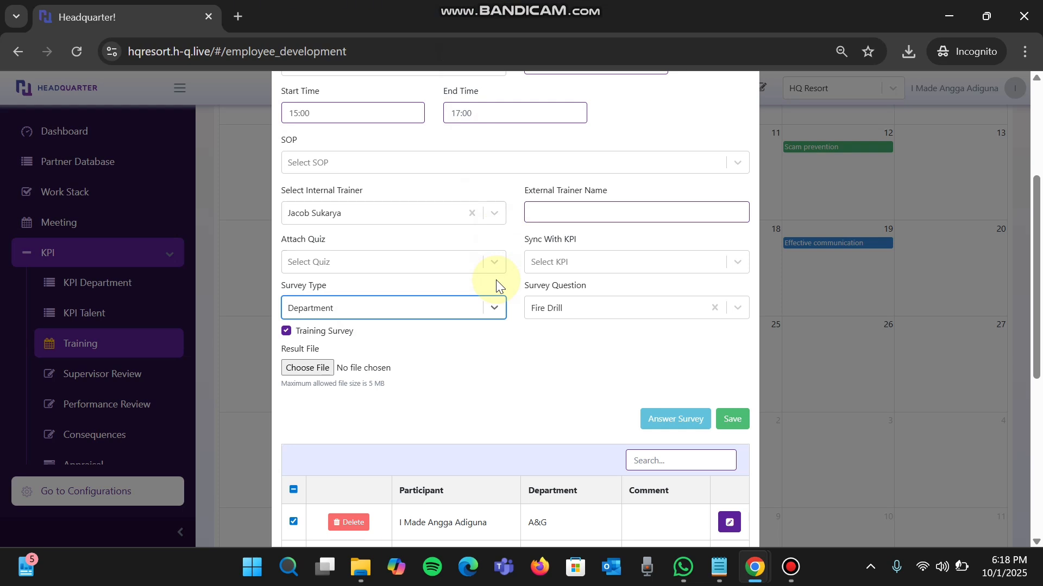
pyautogui.click(492, 308)
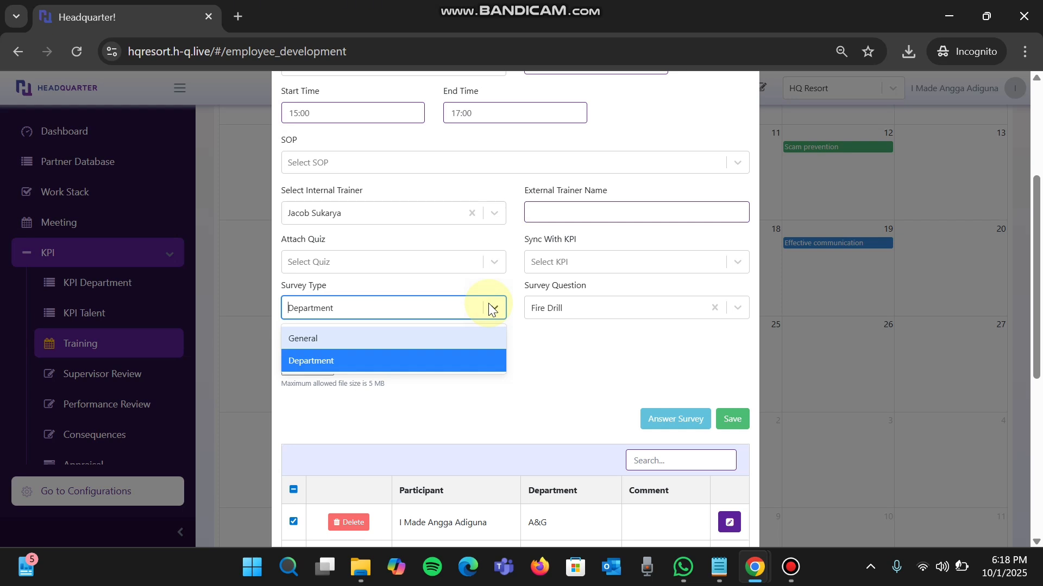
# - Open the RM access role for editing from the Corporate configurations
pyautogui.click(158, 125)
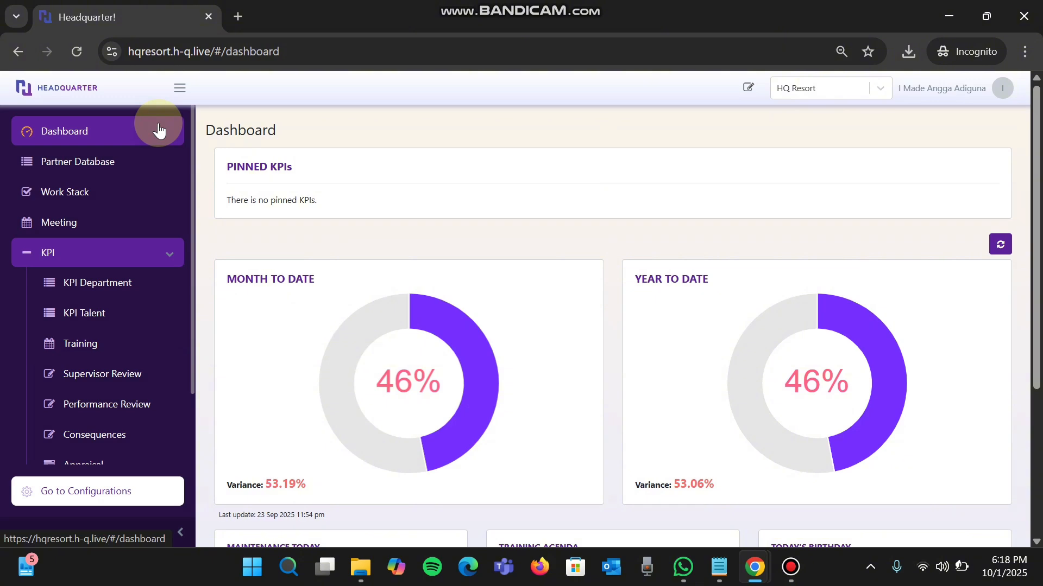
pyautogui.click(133, 495)
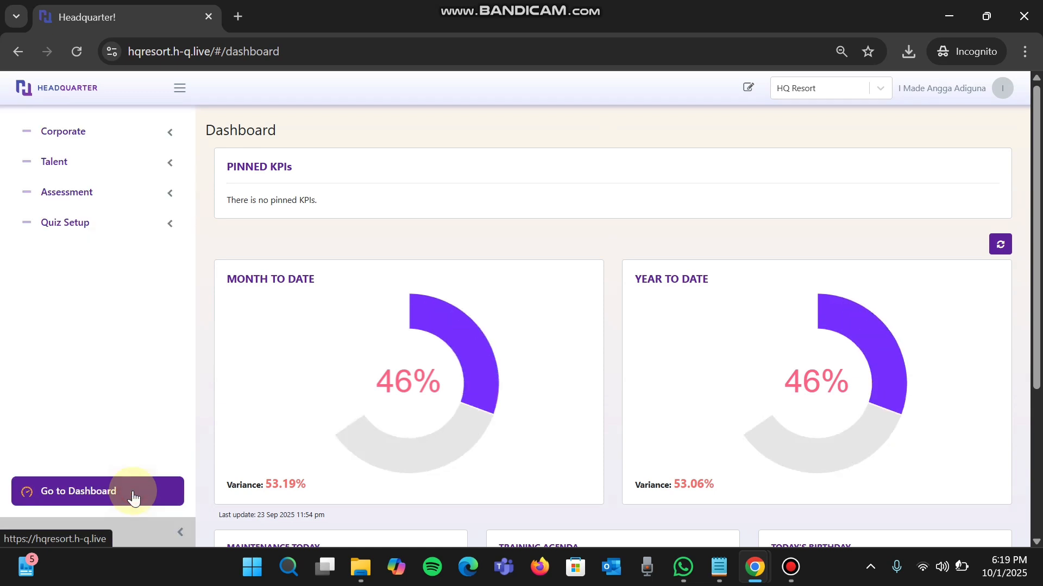
pyautogui.click(105, 133)
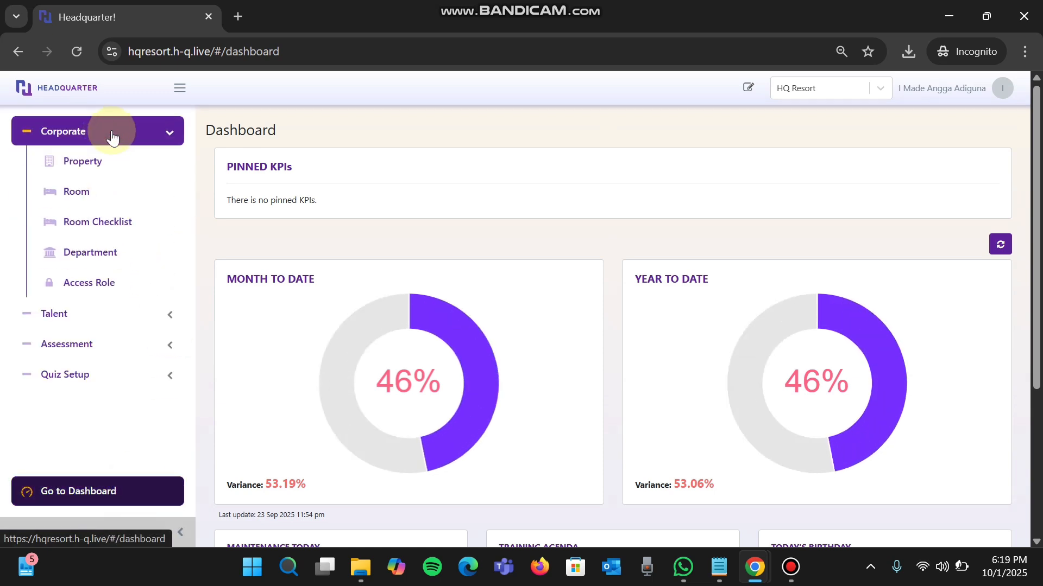
pyautogui.click(96, 283)
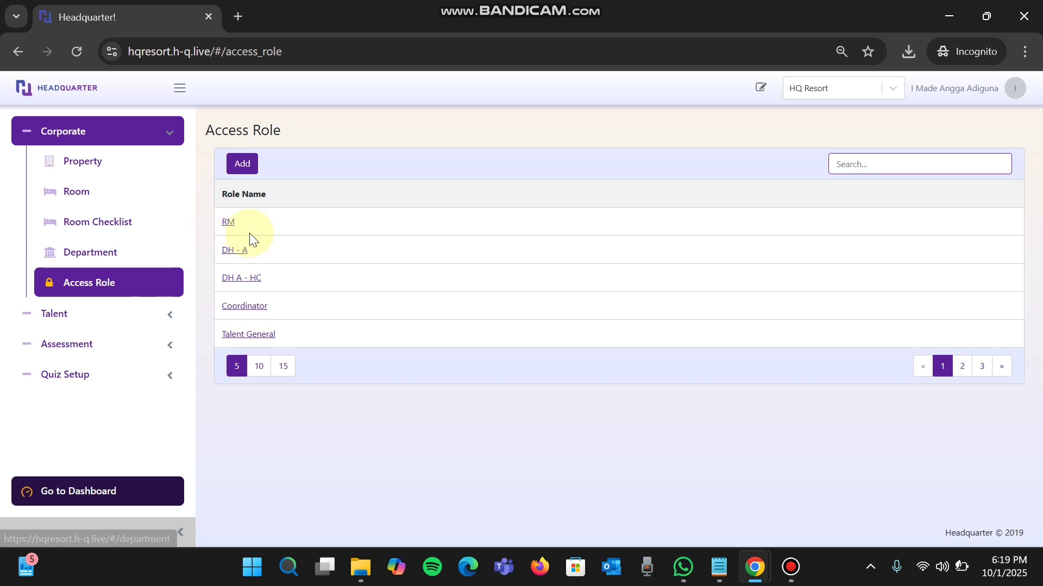
pyautogui.click(227, 222)
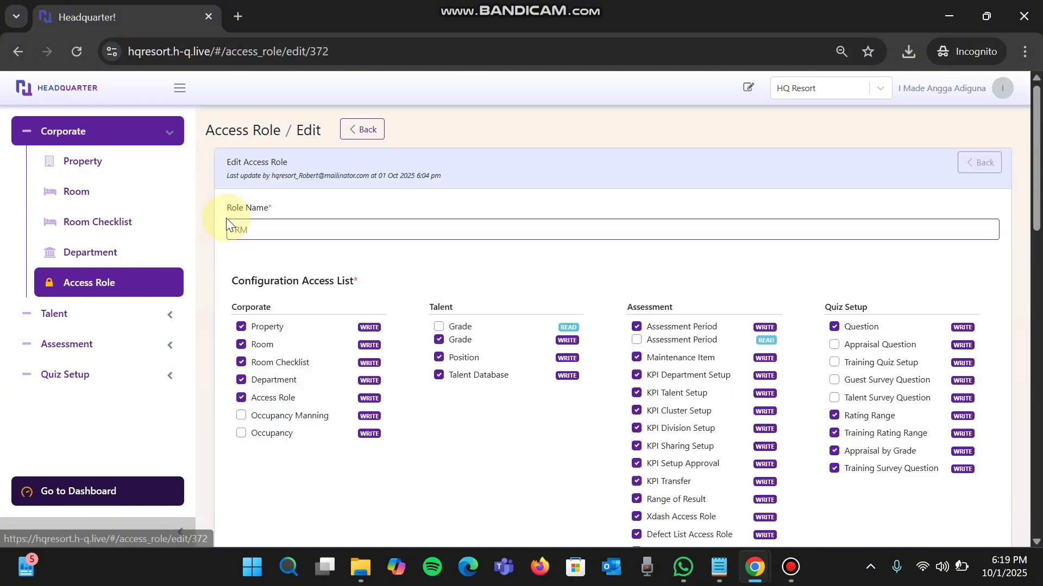
# - Make sure write access to Training Survey Question is enabled under Quiz Setup in the Configuration Access List
pyautogui.scroll(-1, 510, 396)
pyautogui.scroll(-1, 510, 397)
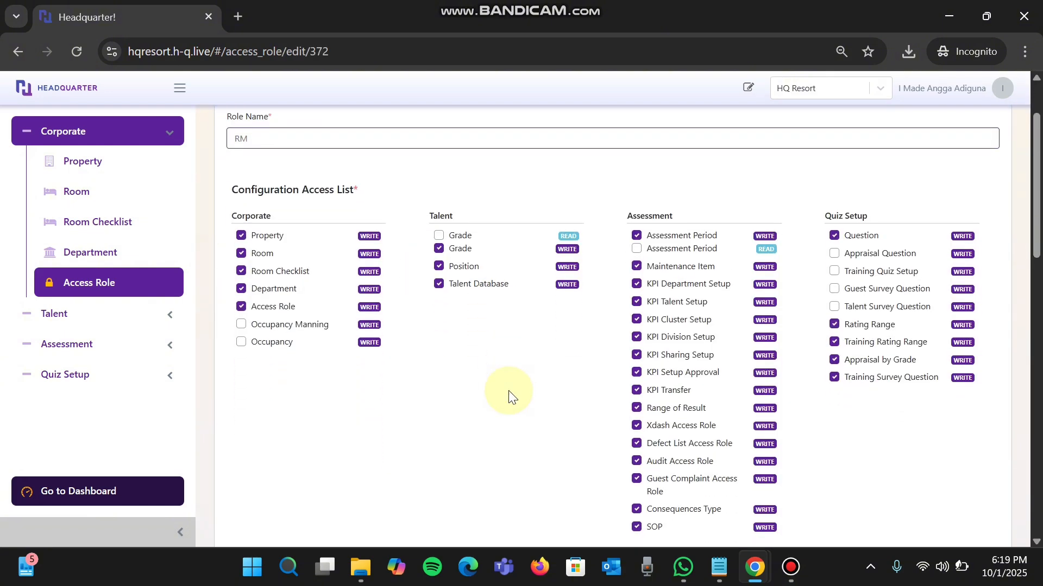
pyautogui.click(855, 384)
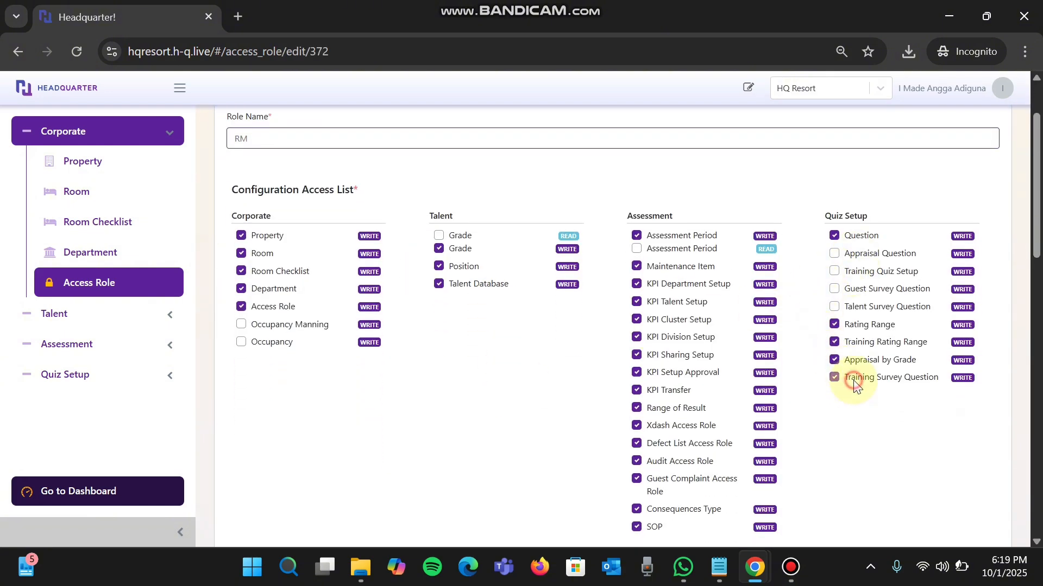
pyautogui.scroll(3, 855, 376)
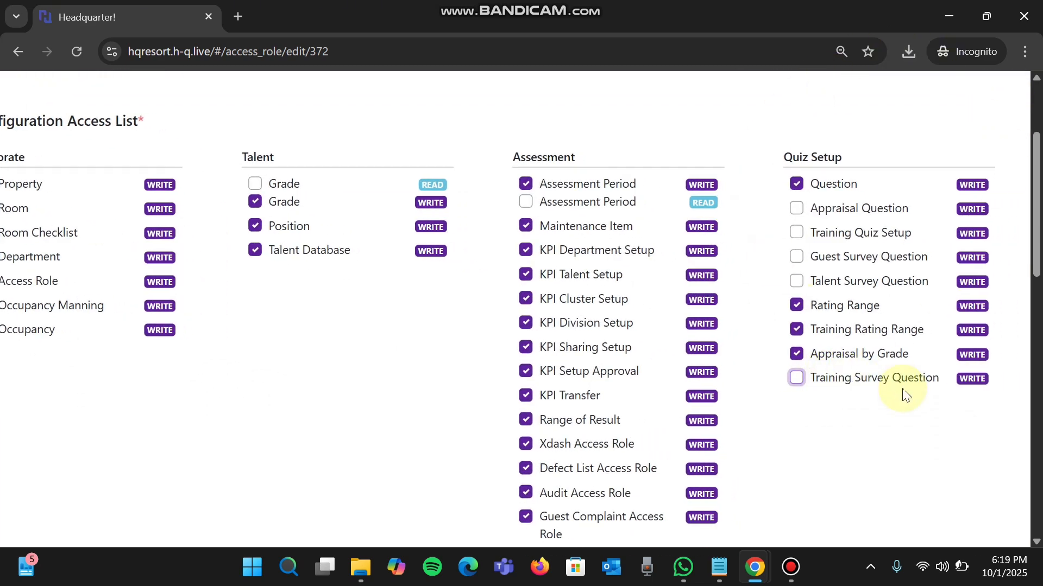
pyautogui.scroll(-3, 815, 358)
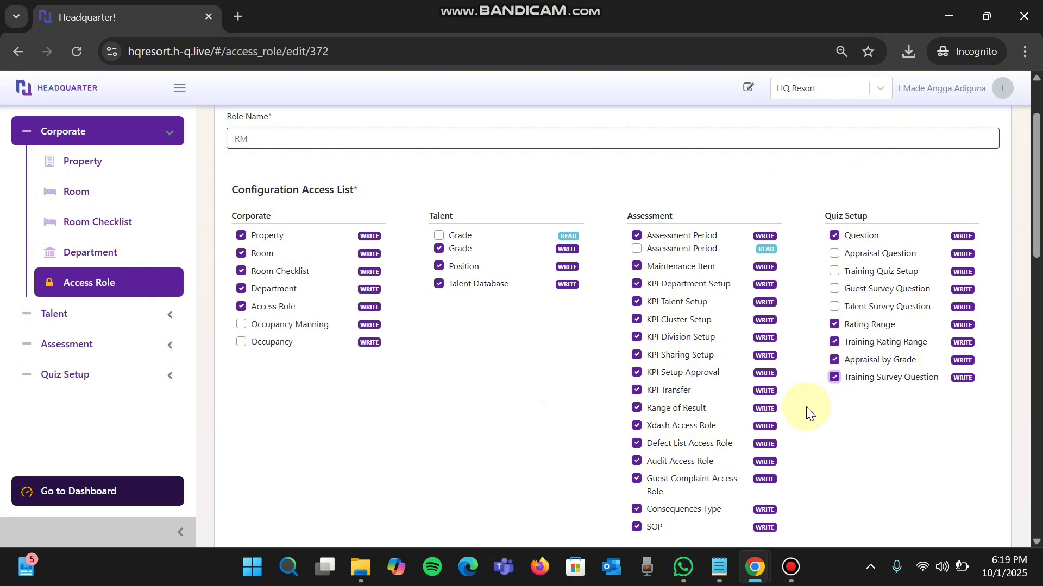
# - Make sure write access to Training Survey is enabled under Report KPI in the Dashboard Access List
pyautogui.scroll(-10, 807, 411)
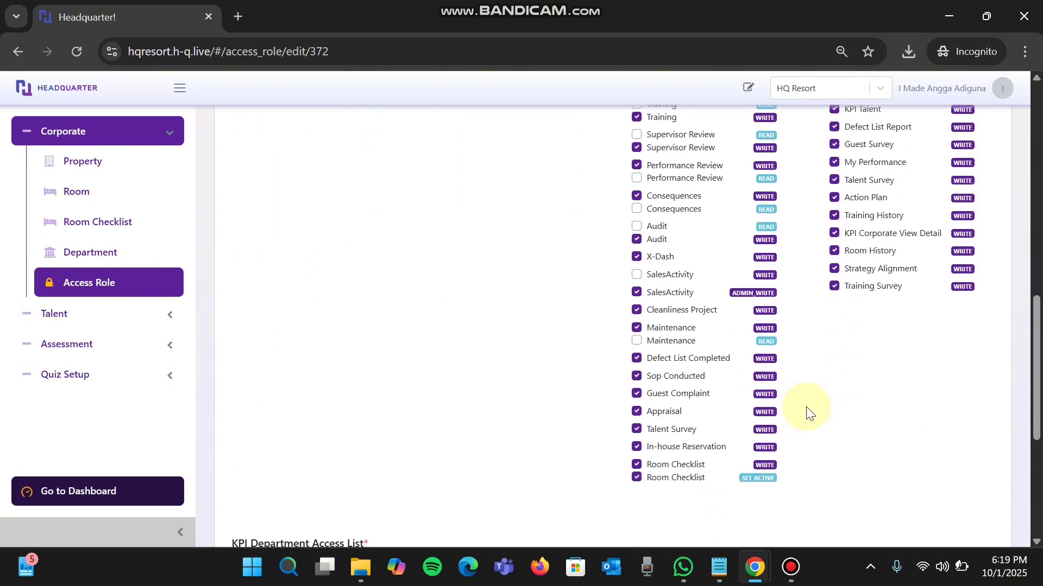
pyautogui.scroll(3, 809, 412)
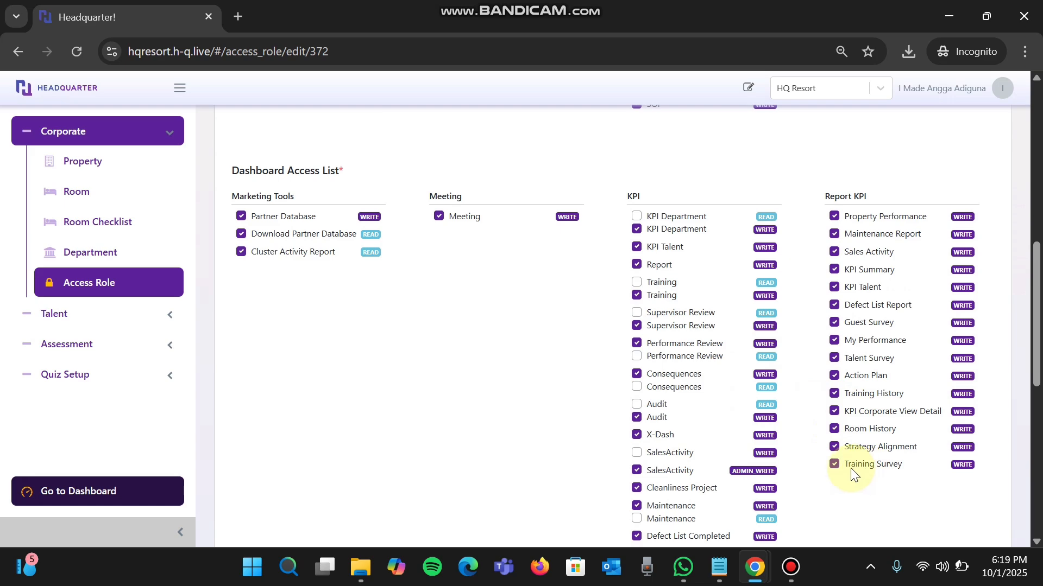
pyautogui.scroll(5, 853, 196)
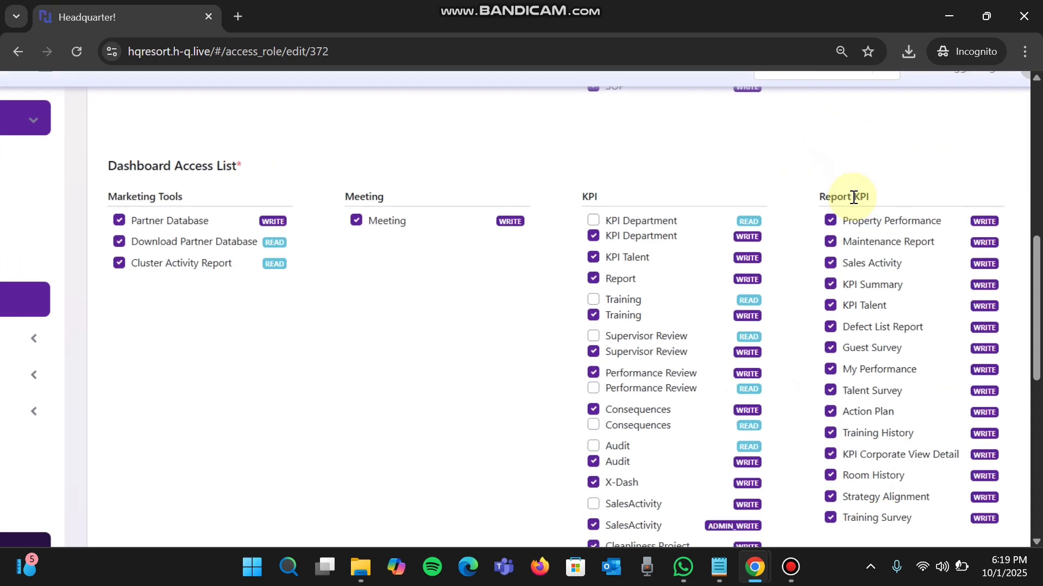
pyautogui.scroll(-2, 853, 197)
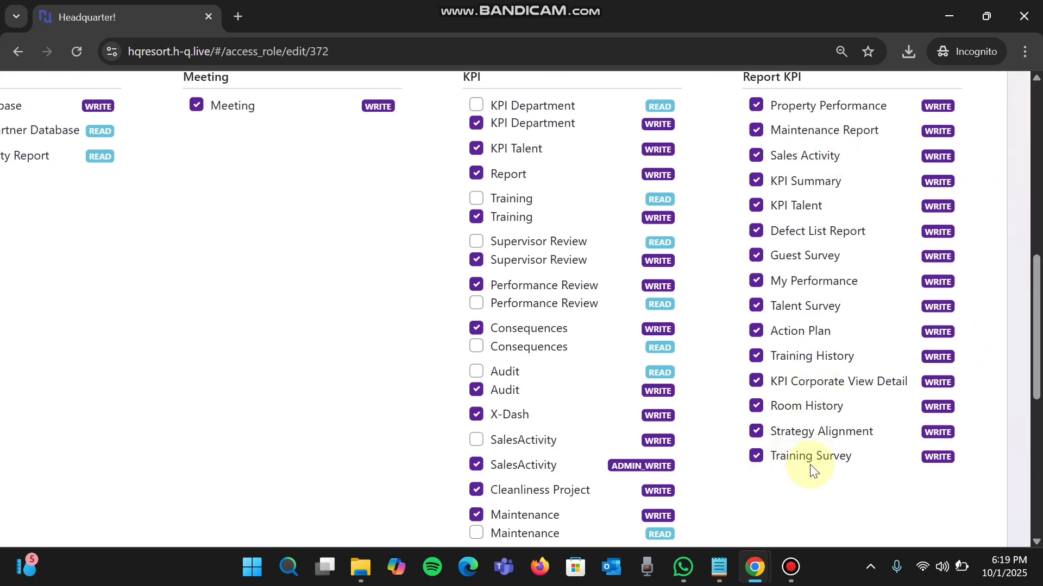
pyautogui.click(756, 457)
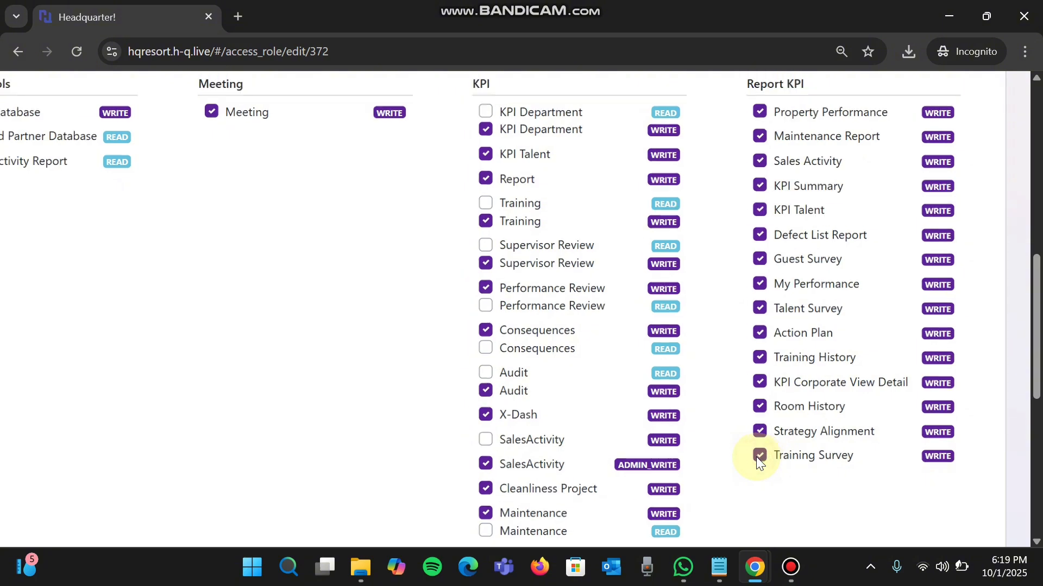
# - Review the training survey permissions once more and save the RM access role
pyautogui.scroll(-5, 756, 457)
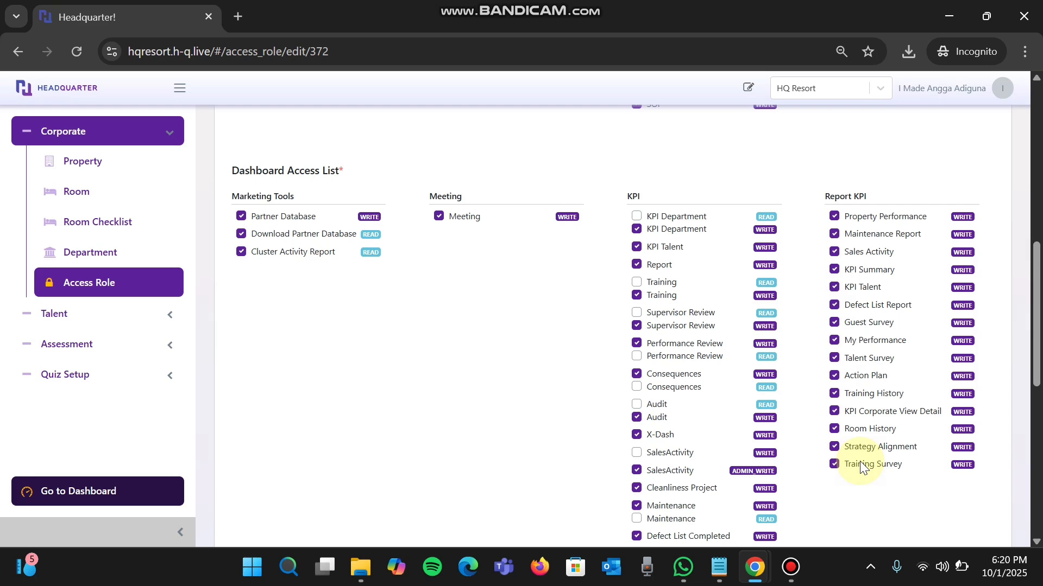
pyautogui.scroll(8, 897, 324)
pyautogui.scroll(-1, 899, 326)
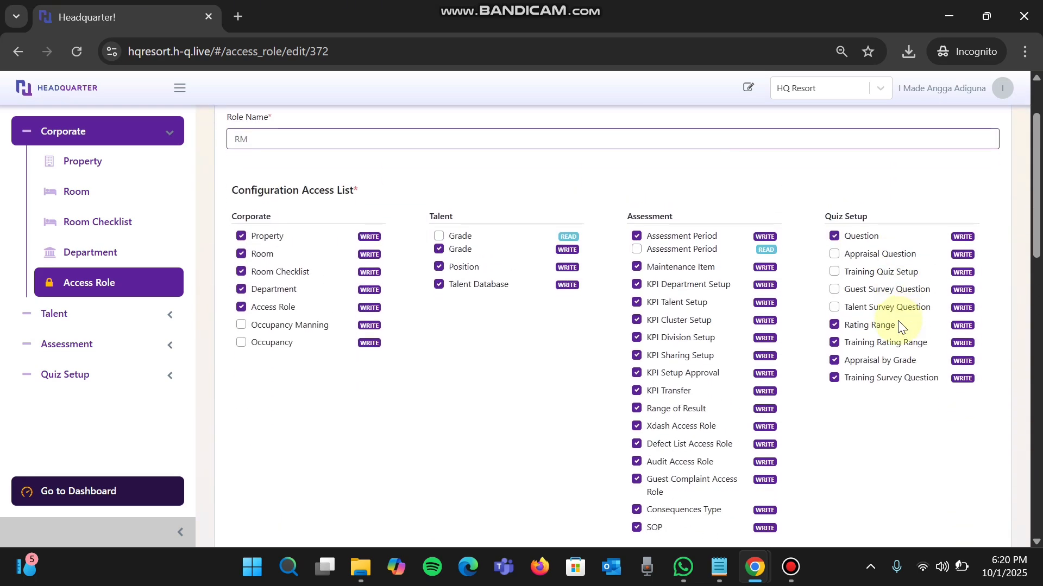
pyautogui.scroll(-15, 898, 326)
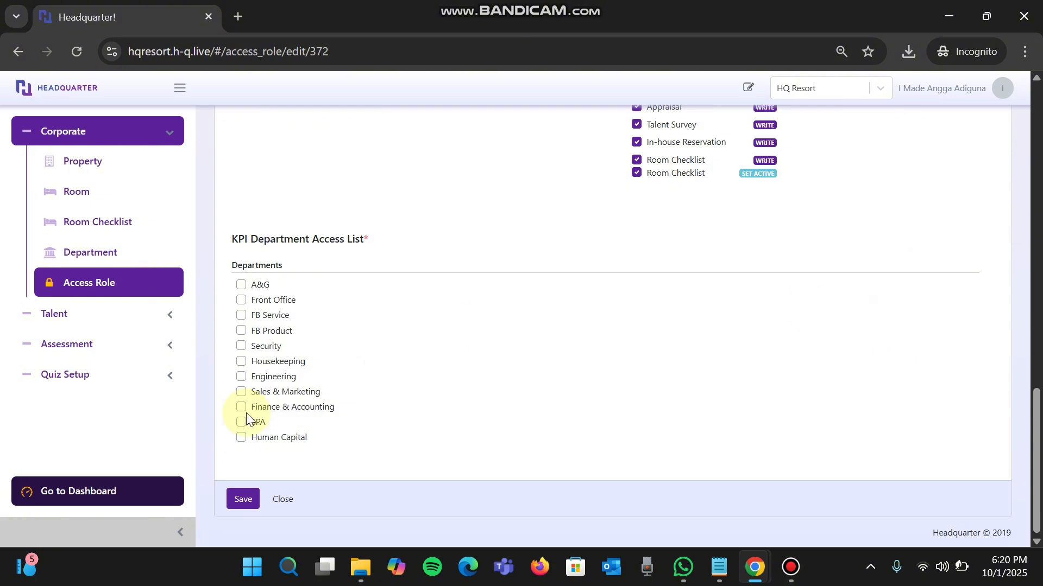
pyautogui.click(246, 500)
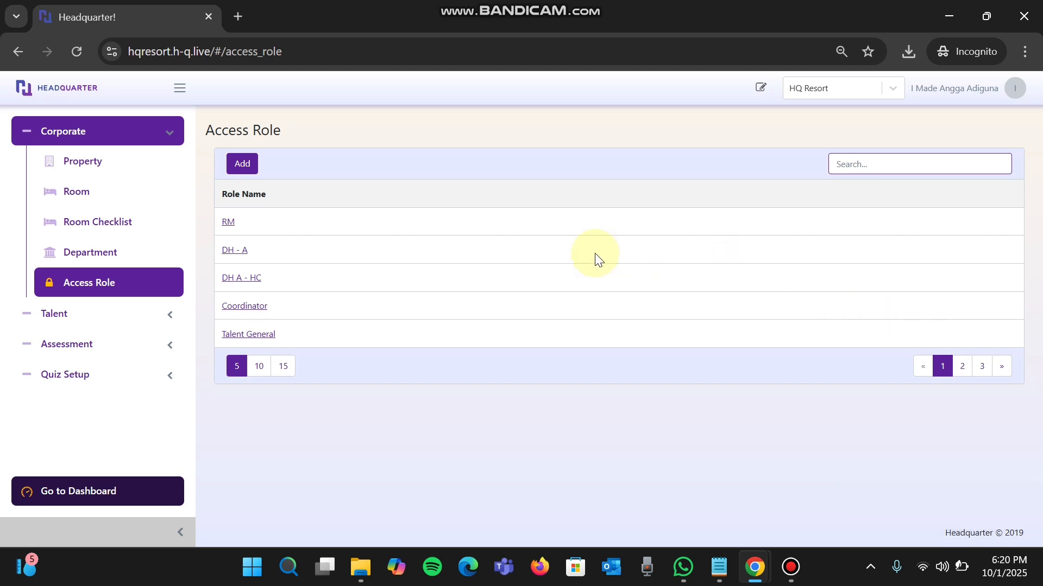
# - Go to the Quiz Setup questions and set the performance goal to Training Survey
pyautogui.click(133, 384)
pyautogui.click(134, 388)
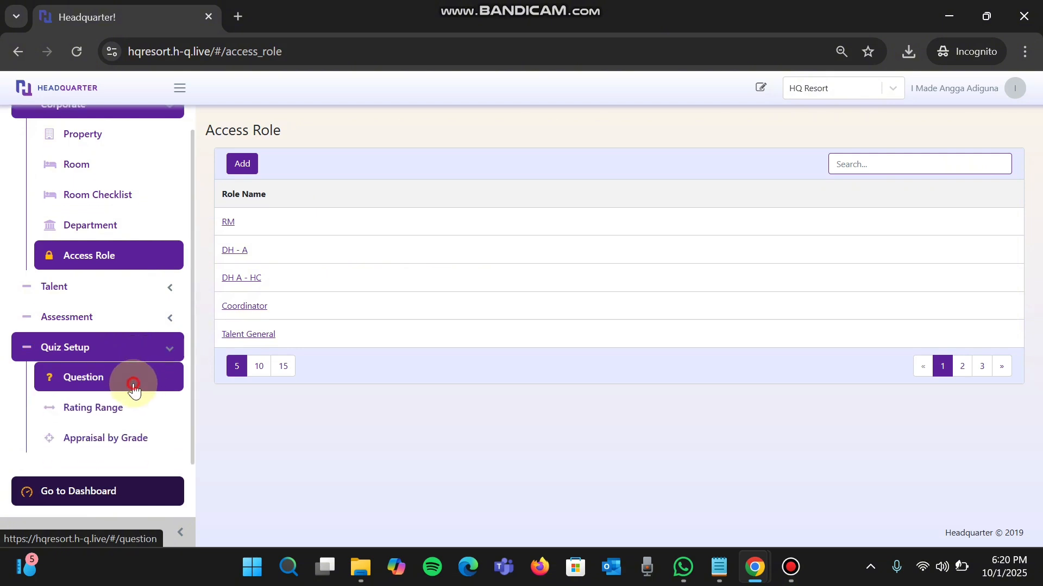
pyautogui.click(282, 190)
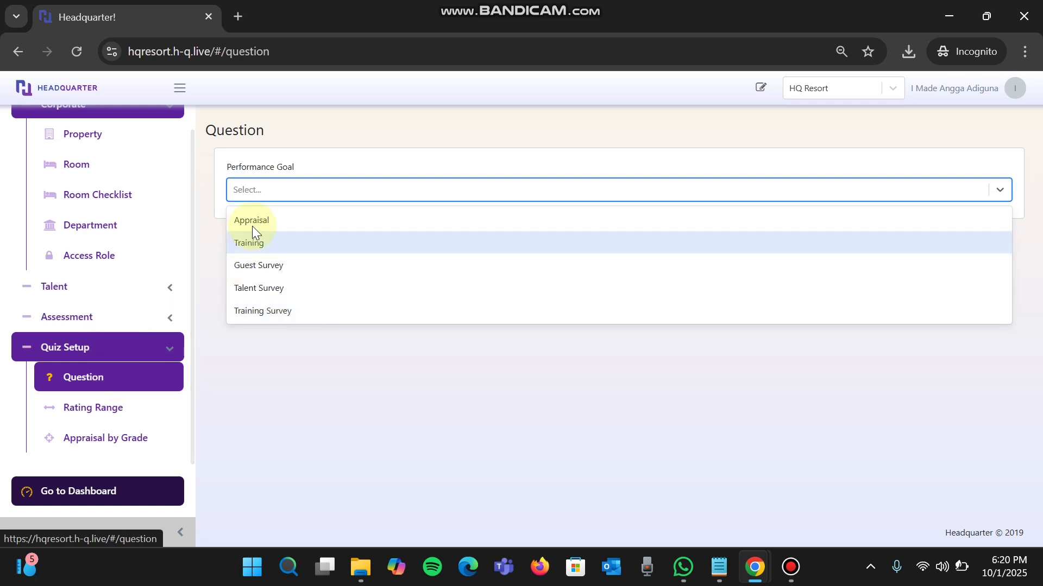
pyautogui.click(262, 318)
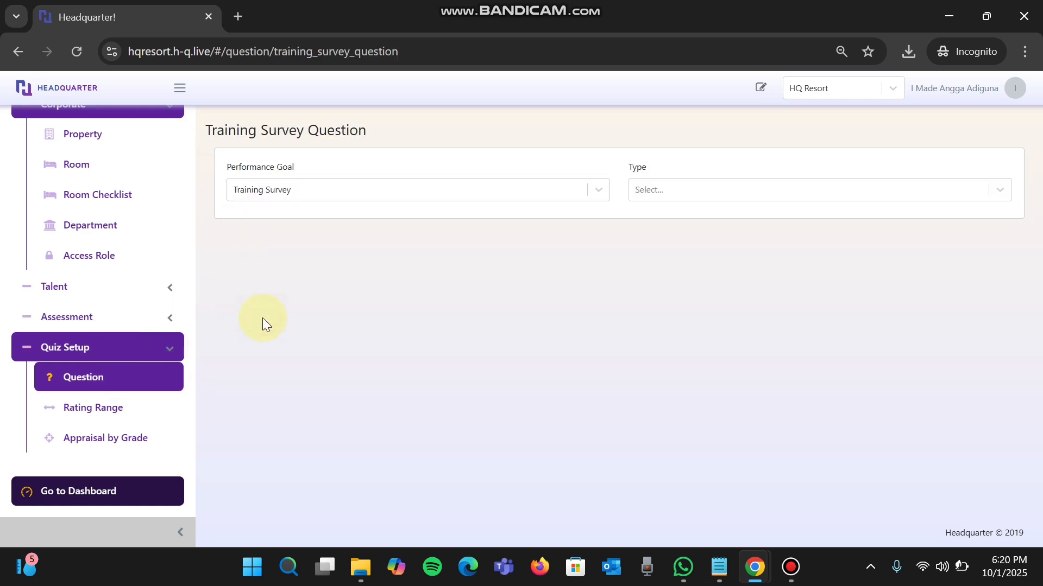
# - Set the training survey question type to General and open the Default question set
pyautogui.click(749, 189)
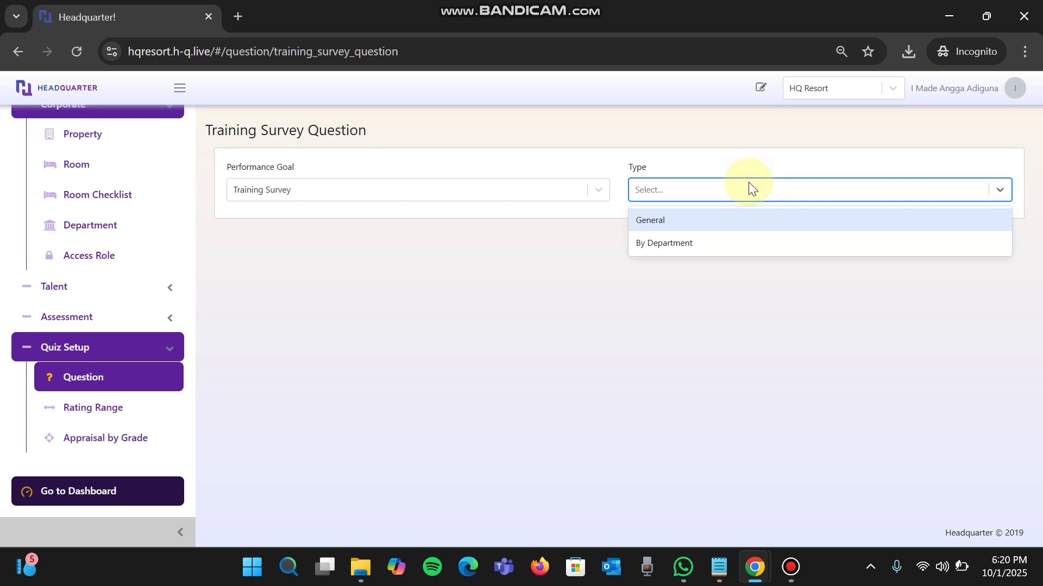
pyautogui.click(671, 219)
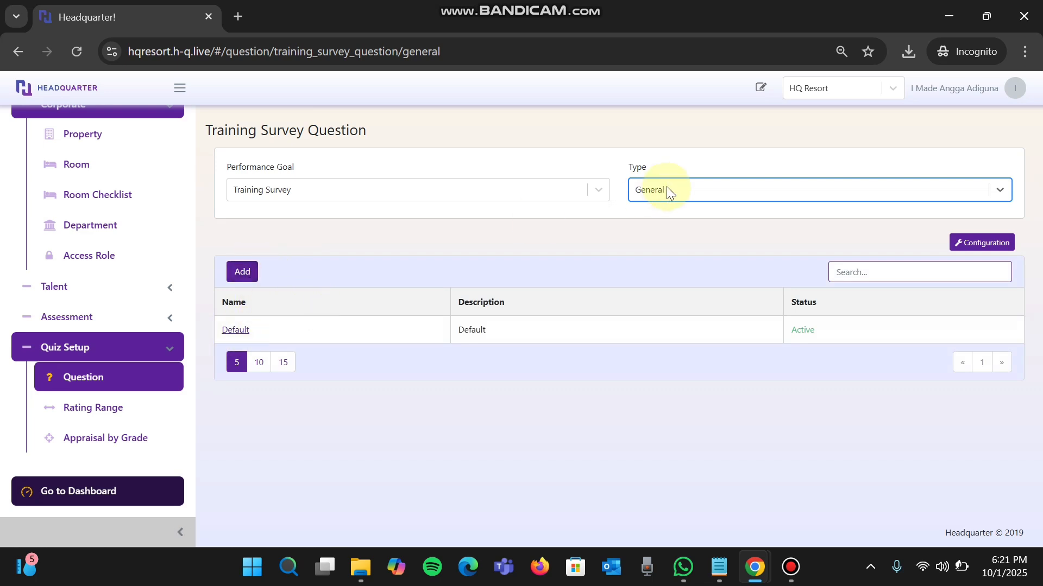
pyautogui.click(242, 330)
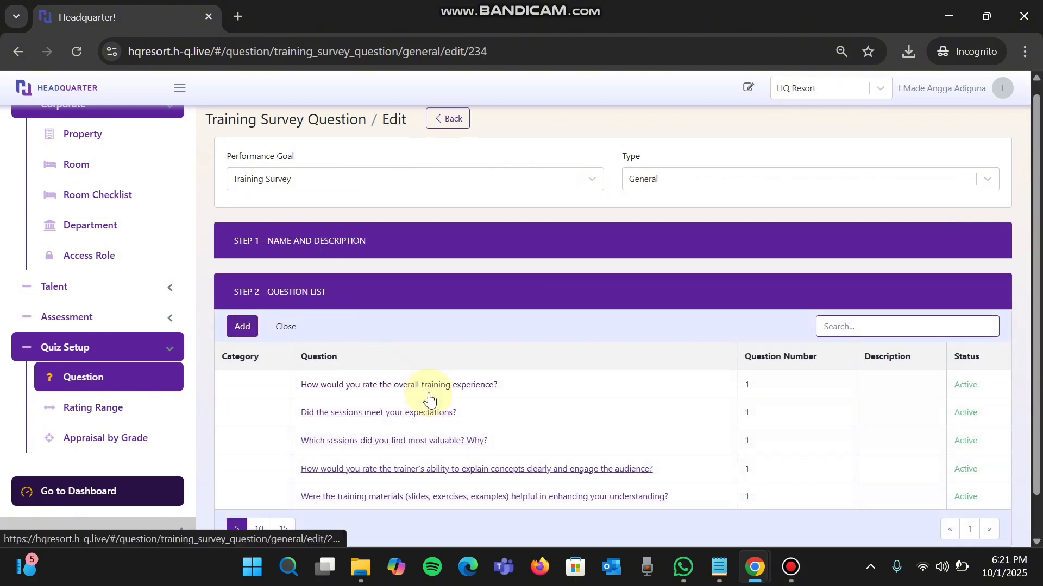
# - Examine the settings of the question "How would you rate the overall training experience?" and close it without changes
pyautogui.scroll(-1, 429, 369)
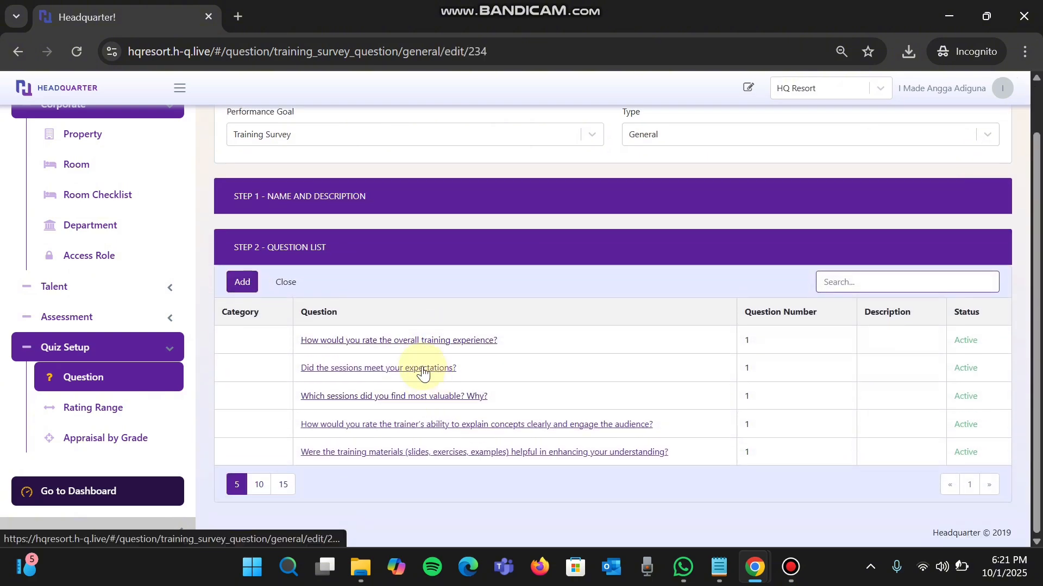
pyautogui.click(412, 339)
pyautogui.scroll(-4, 431, 436)
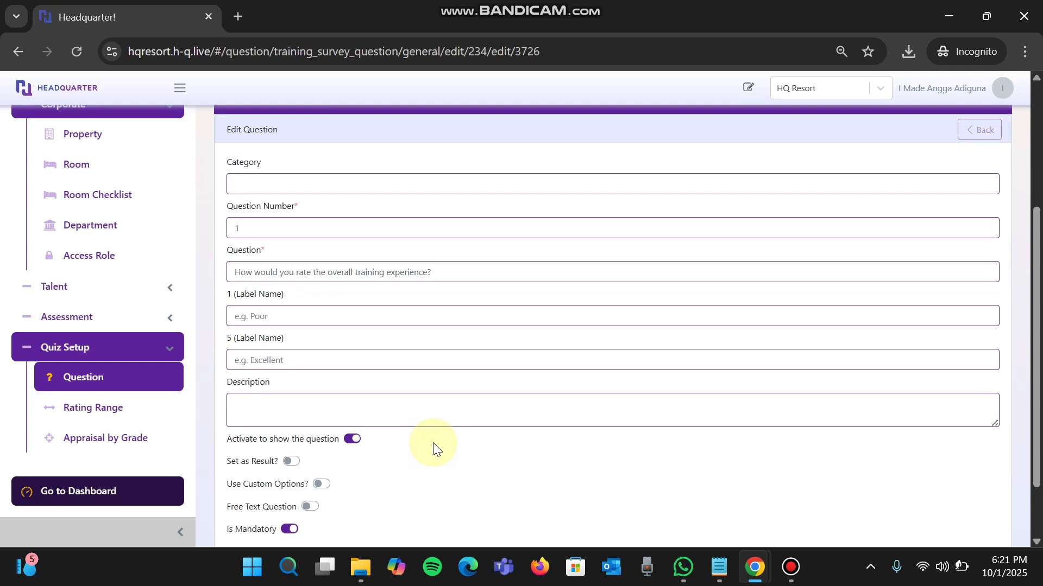
pyautogui.scroll(-2, 314, 396)
pyautogui.click(326, 493)
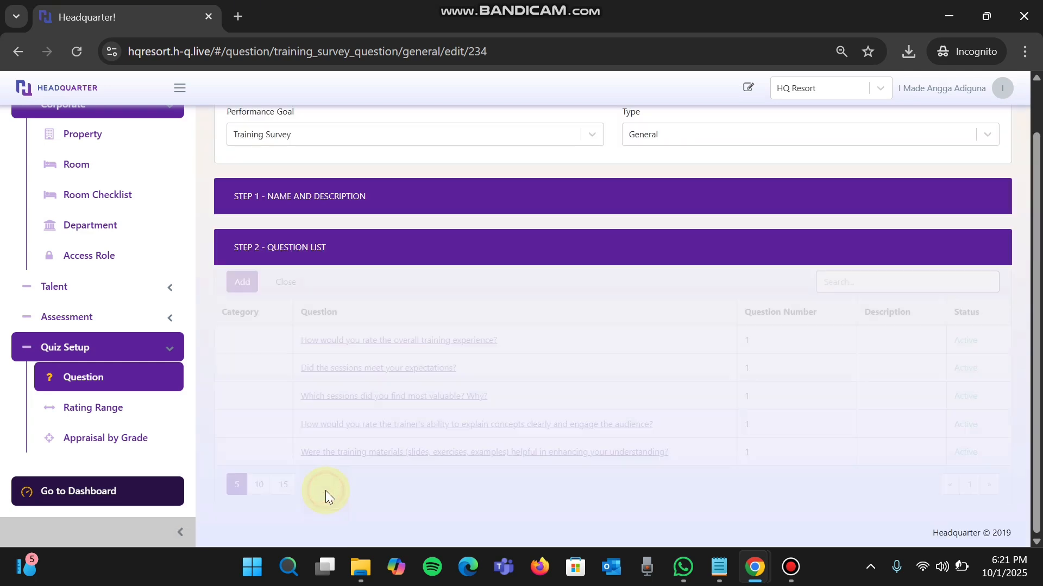
# - Examine the custom options of the question "Did the sessions meet your expectations?" and return to the Training Survey Question page
pyautogui.click(364, 371)
pyautogui.scroll(-3, 363, 373)
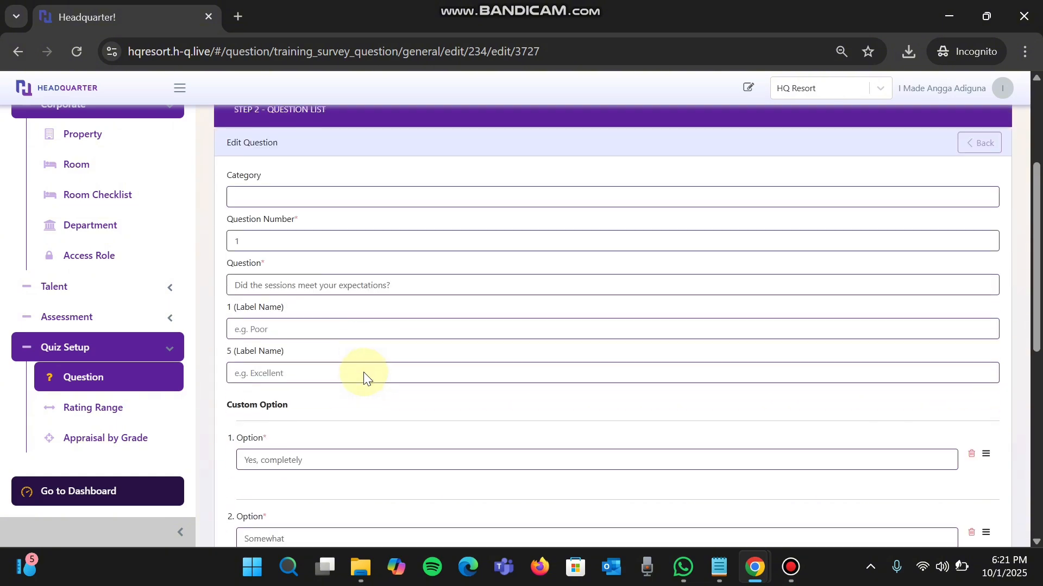
pyautogui.scroll(-2, 363, 373)
pyautogui.scroll(4, 363, 372)
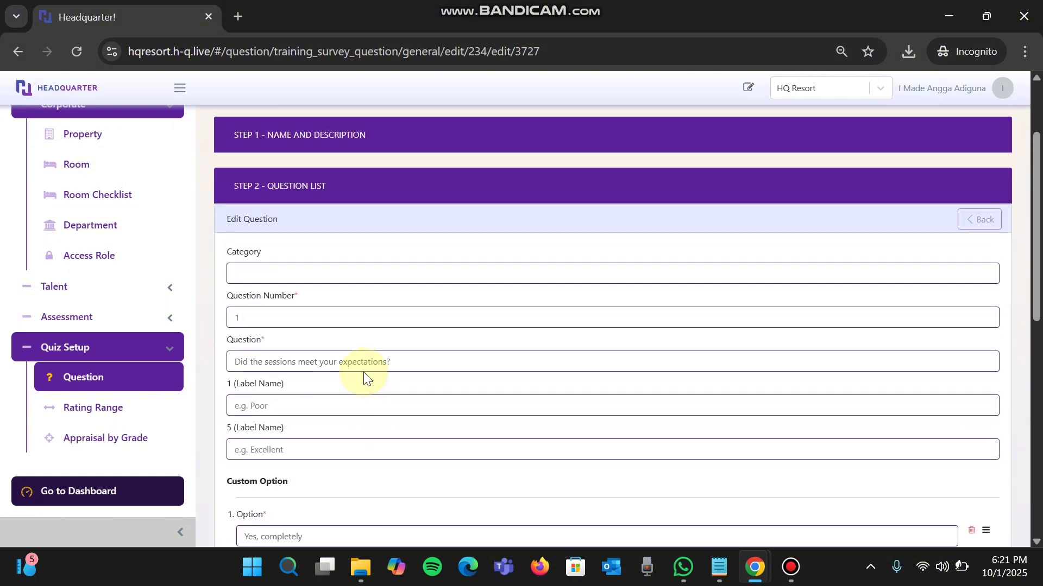
pyautogui.scroll(3, 363, 372)
pyautogui.click(448, 131)
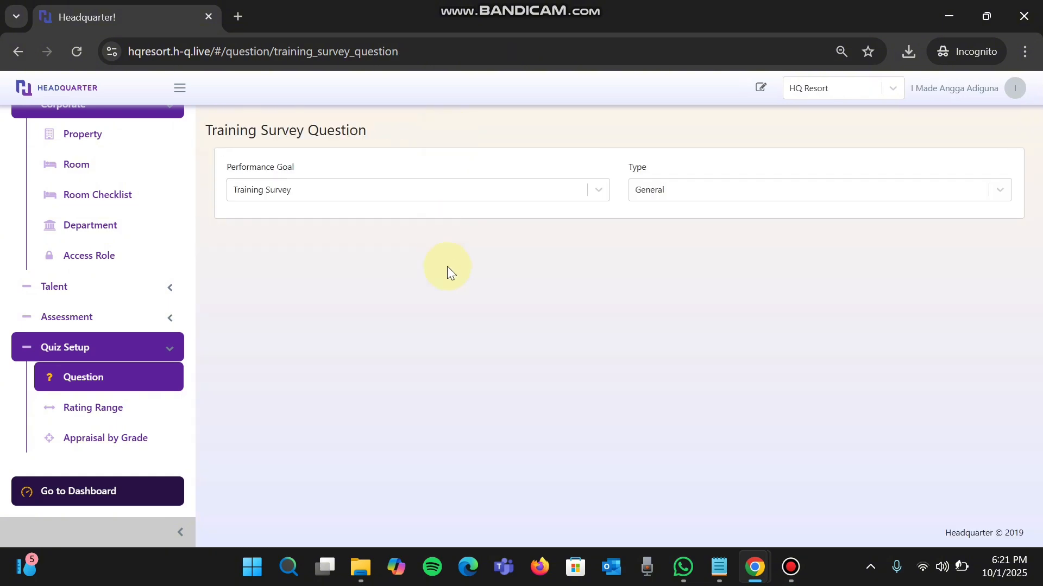
# - Choose the General type again and reopen the Default set's question list
pyautogui.click(683, 201)
pyautogui.click(665, 220)
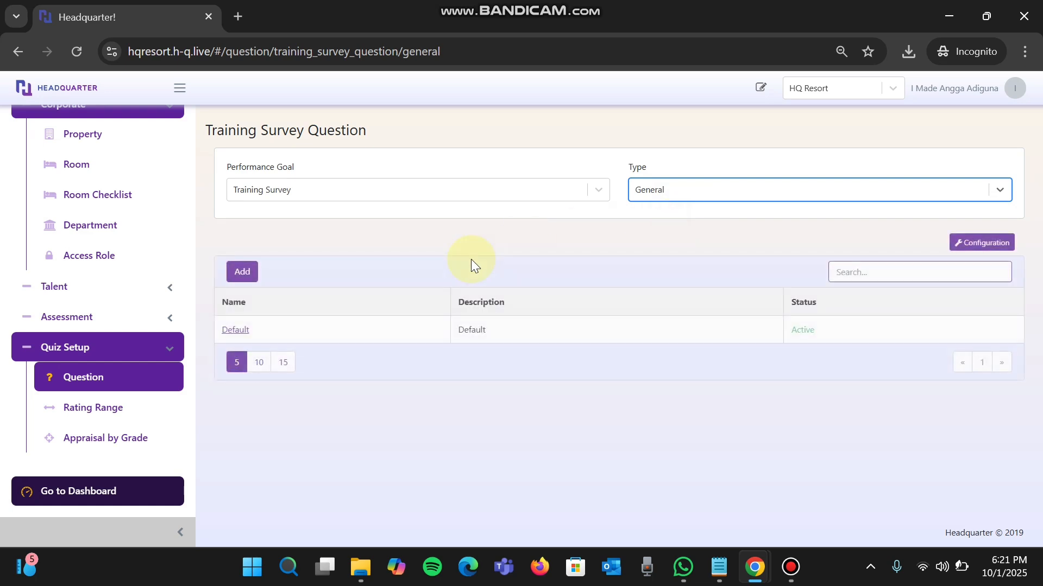
pyautogui.click(246, 334)
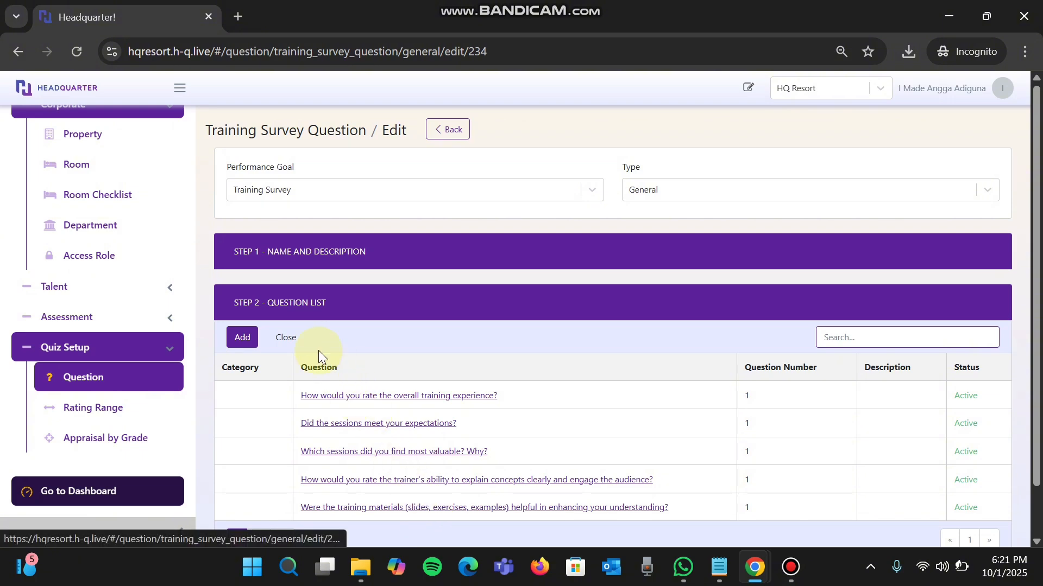
# - Leave the Default set's question list and start a new General question set named "handling complaint"
pyautogui.click(291, 342)
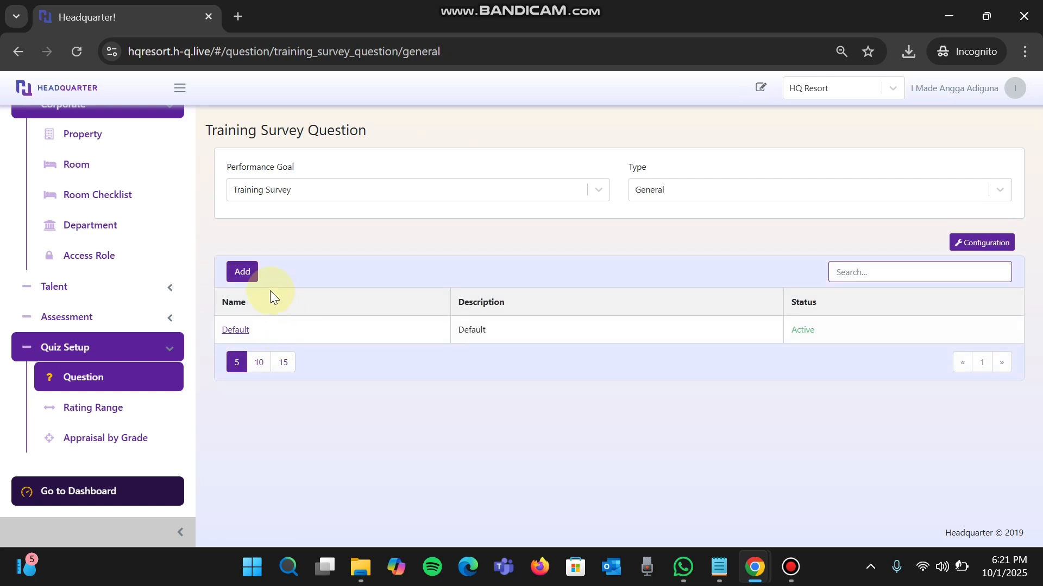
pyautogui.click(247, 271)
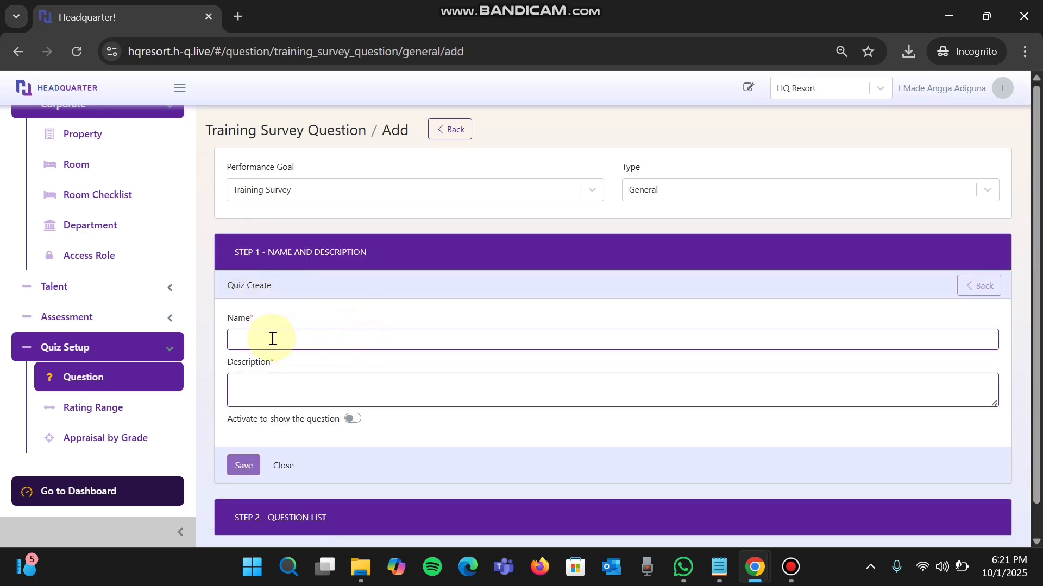
pyautogui.click(372, 340)
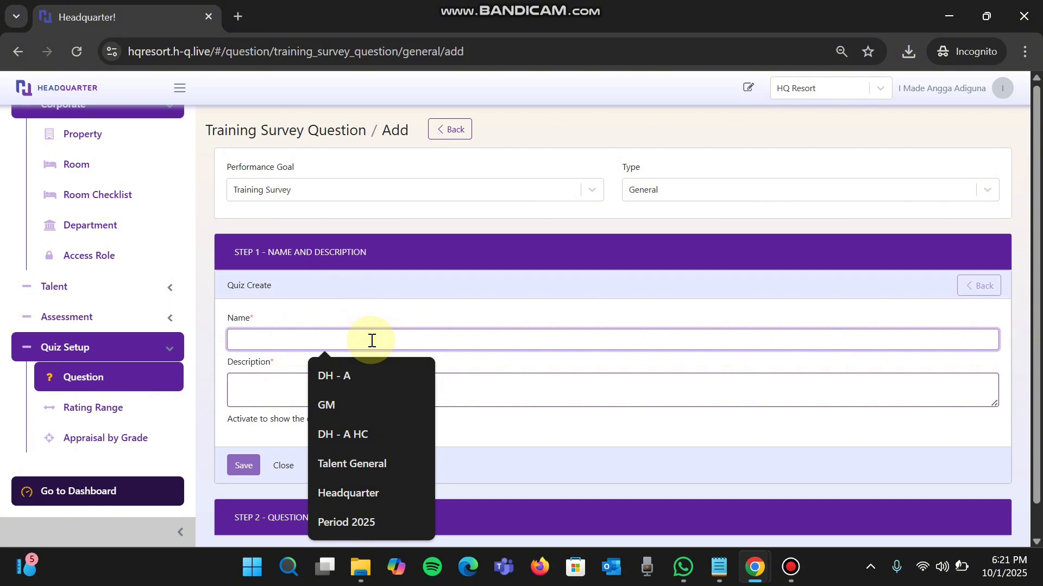
pyautogui.write('handling')
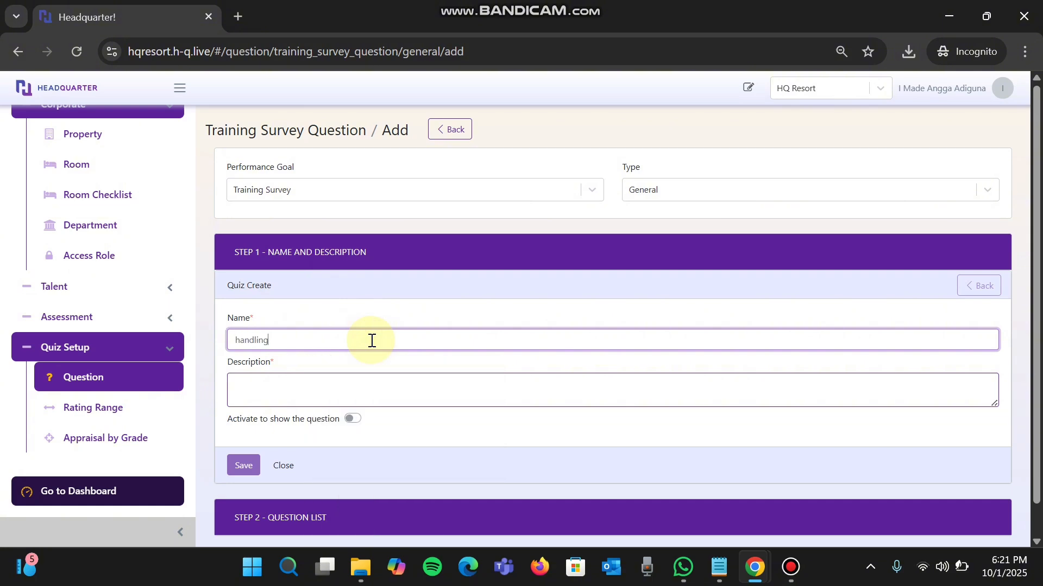
pyautogui.press('Tab')
pyautogui.write('com')
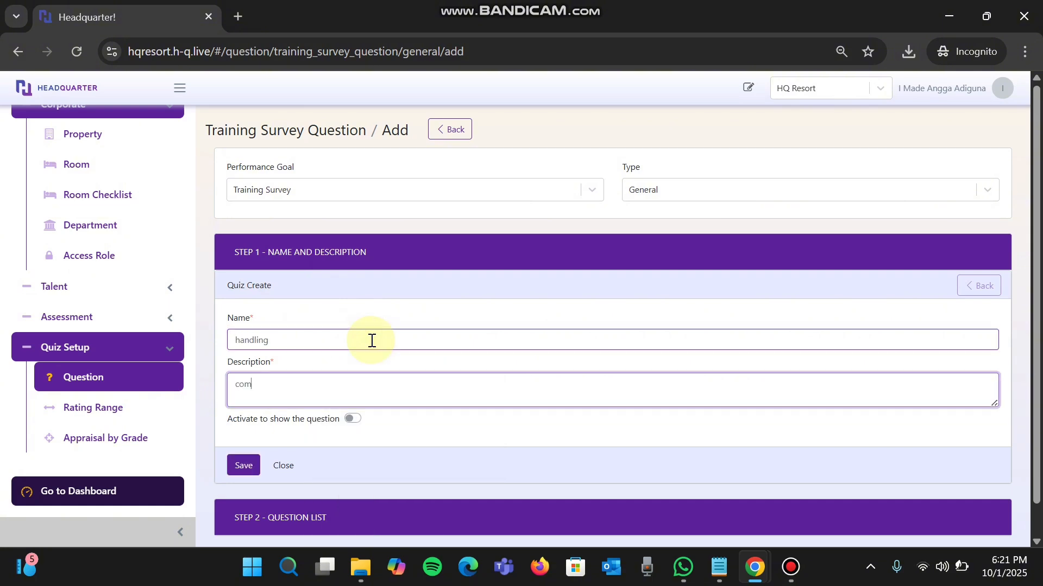
pyautogui.press('BackSpace')
pyautogui.click(371, 341)
pyautogui.write('complaint')
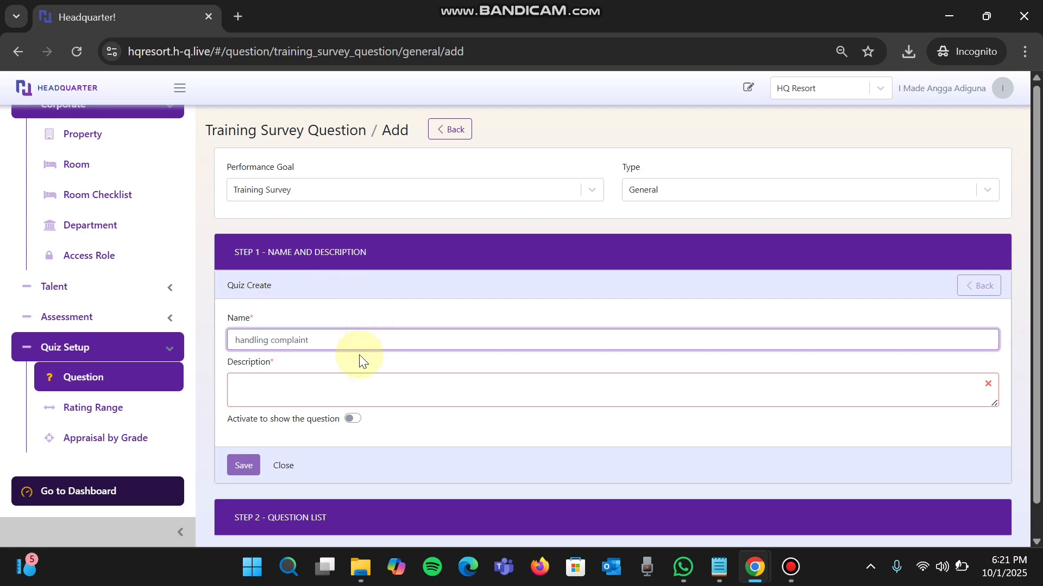
pyautogui.click(333, 379)
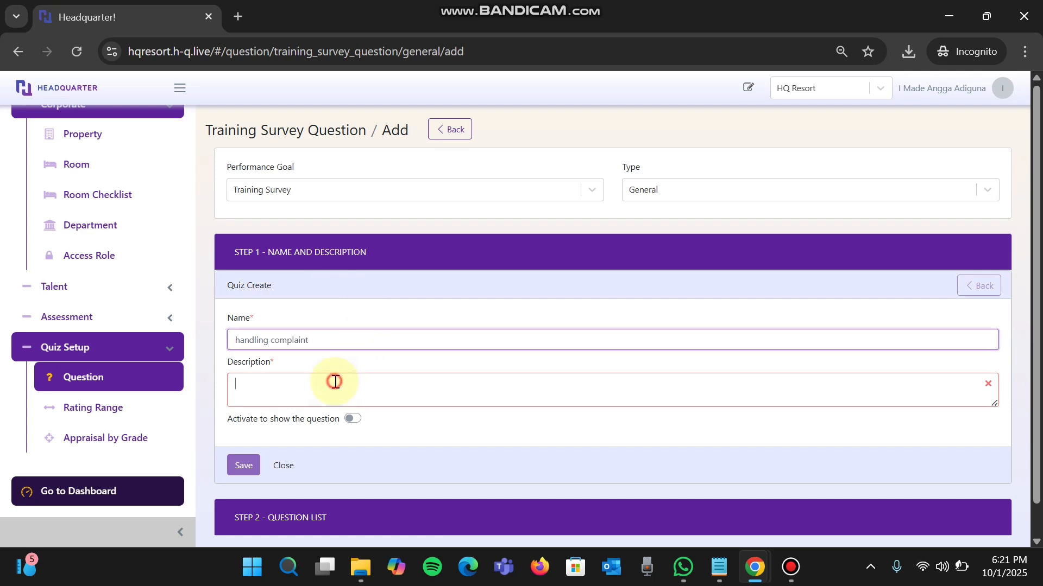
# - Copy the new question set's name into its description so that it reads "handling complaint"
pyautogui.click(330, 336)
pyautogui.moveTo(330, 336); pyautogui.dragTo(212, 334)
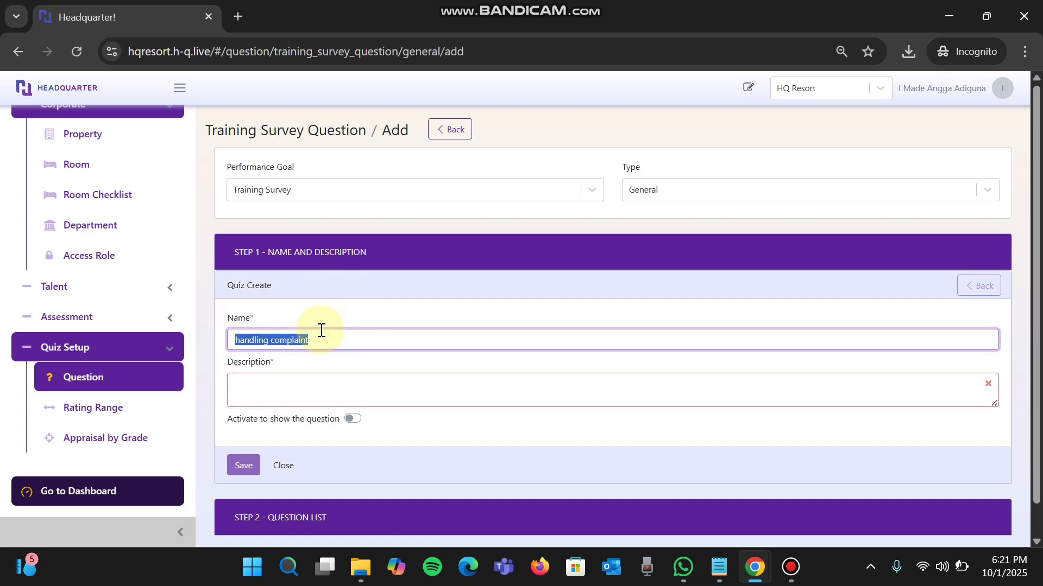
pyautogui.hotkey('ctrl', 'c')
pyautogui.click(324, 375)
pyautogui.hotkey('ctrl', 'v')
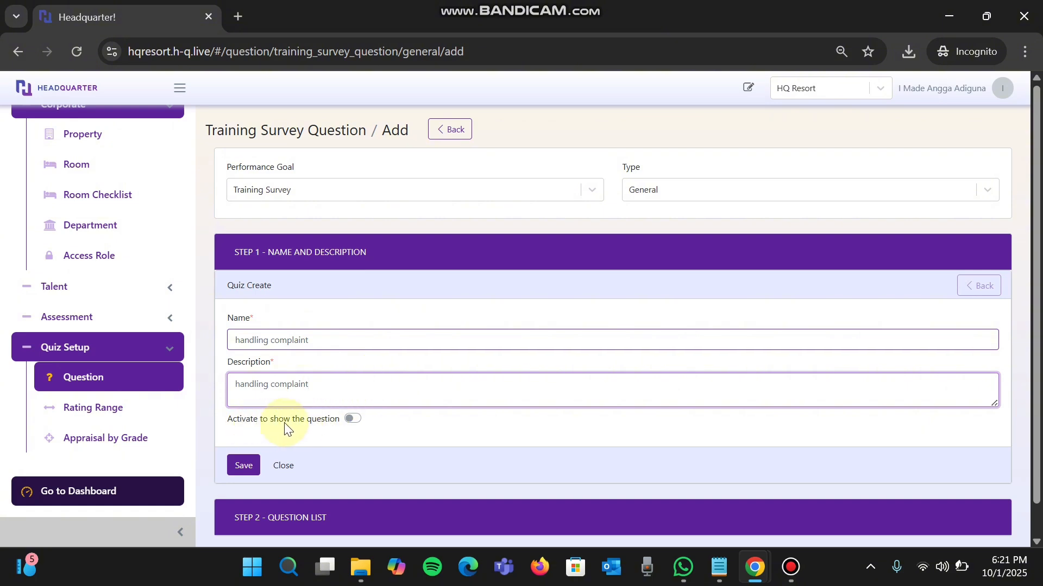
# - Activate the "handling complaint" question set to show the question and save it
pyautogui.click(353, 420)
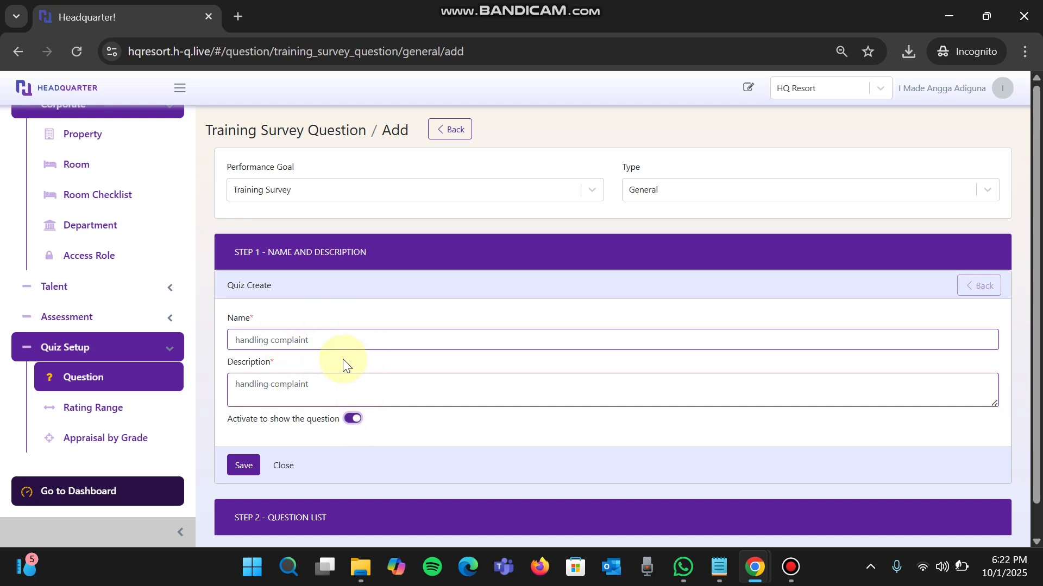
pyautogui.click(356, 423)
pyautogui.click(350, 423)
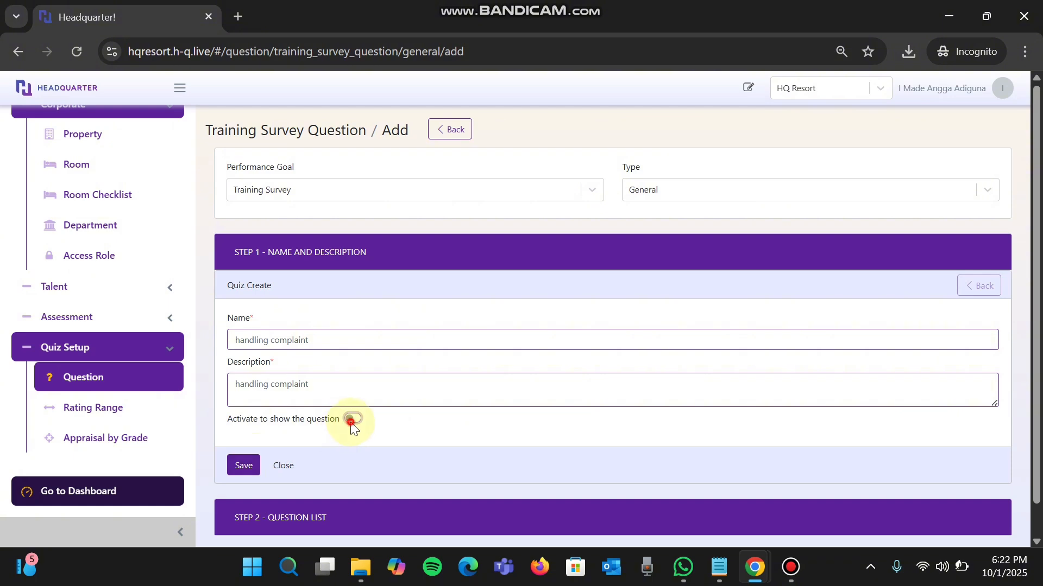
pyautogui.click(247, 465)
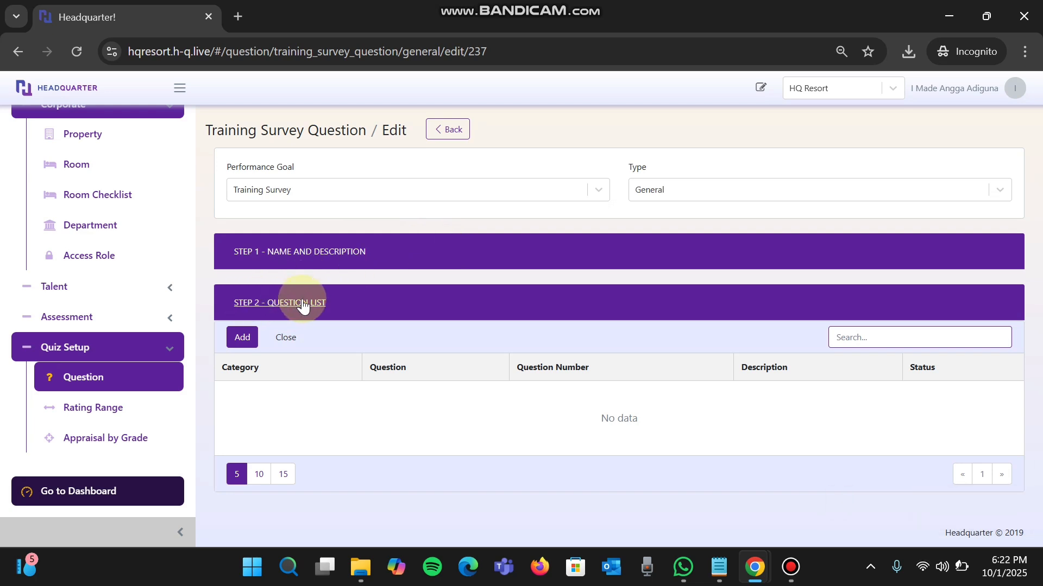
# - Start a new custom question for the set and turn on custom options to examine the fields offered
pyautogui.click(243, 337)
pyautogui.scroll(-3, 355, 372)
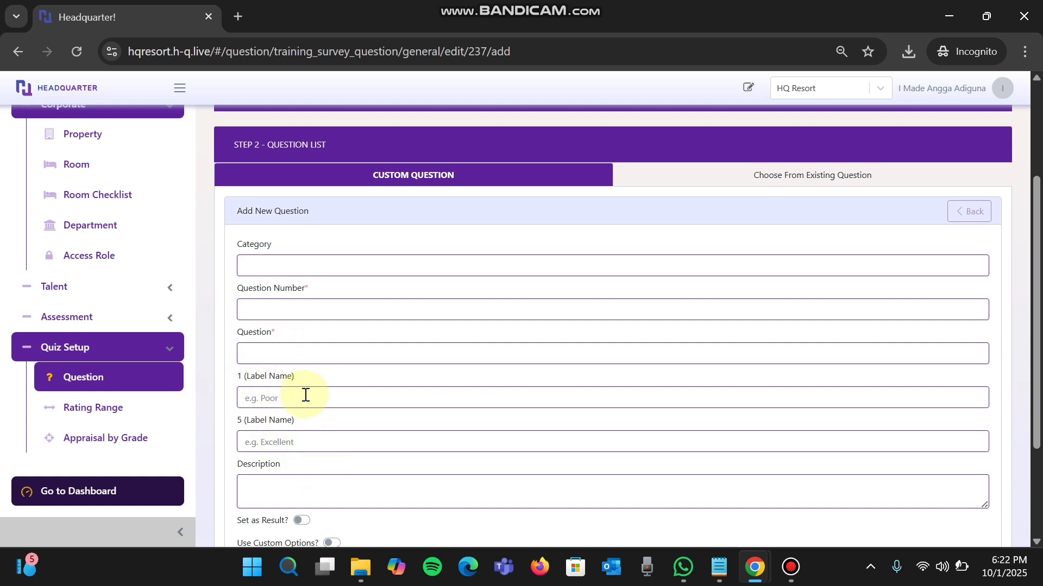
pyautogui.scroll(-2, 312, 439)
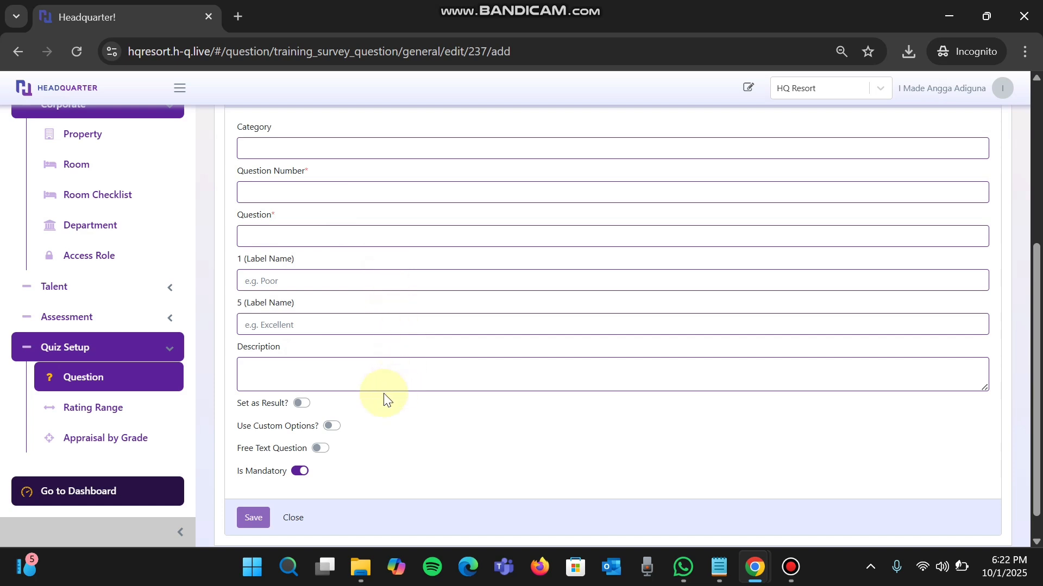
pyautogui.click(332, 426)
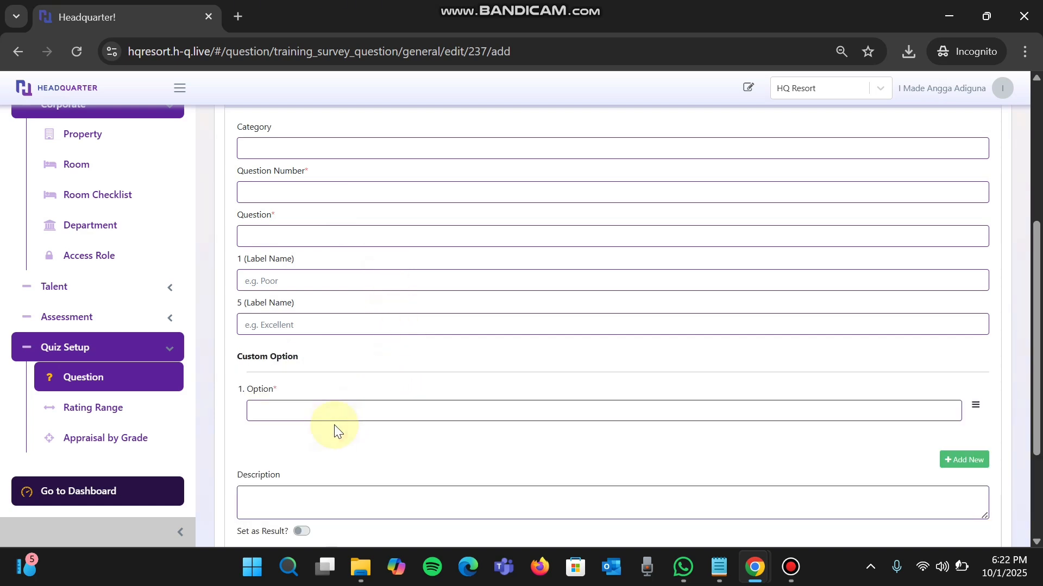
pyautogui.scroll(-3, 334, 431)
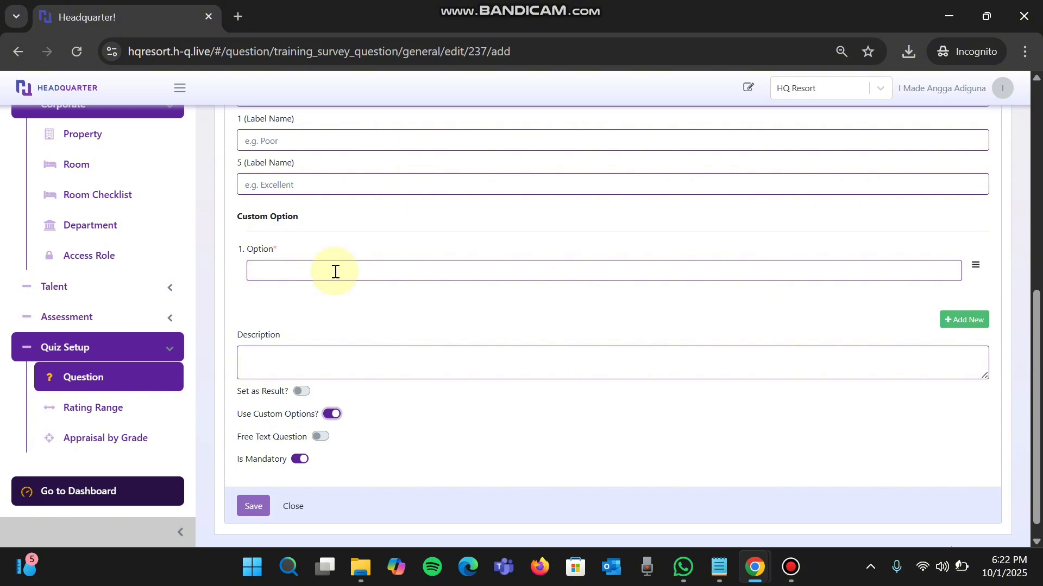
pyautogui.scroll(2, 380, 213)
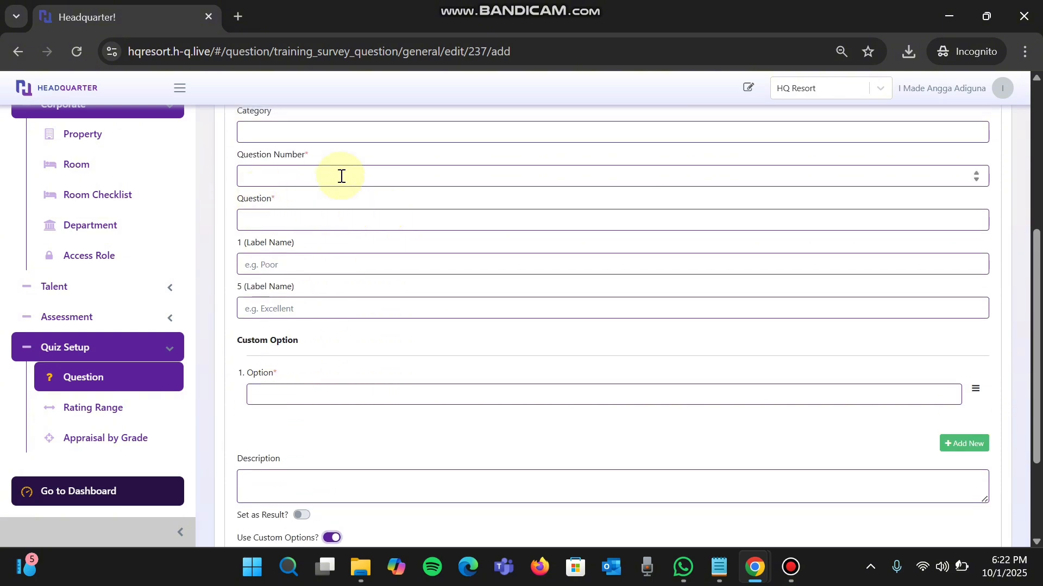
pyautogui.scroll(1, 302, 396)
pyautogui.scroll(-3, 307, 418)
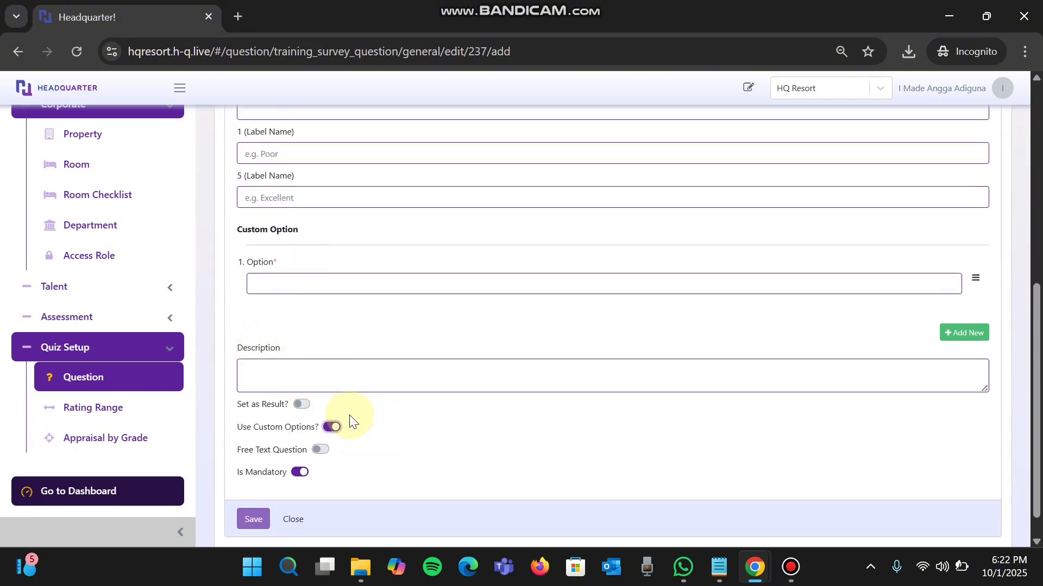
# - Switch the new question from custom options to free text and close its form without saving
pyautogui.click(330, 427)
pyautogui.click(320, 419)
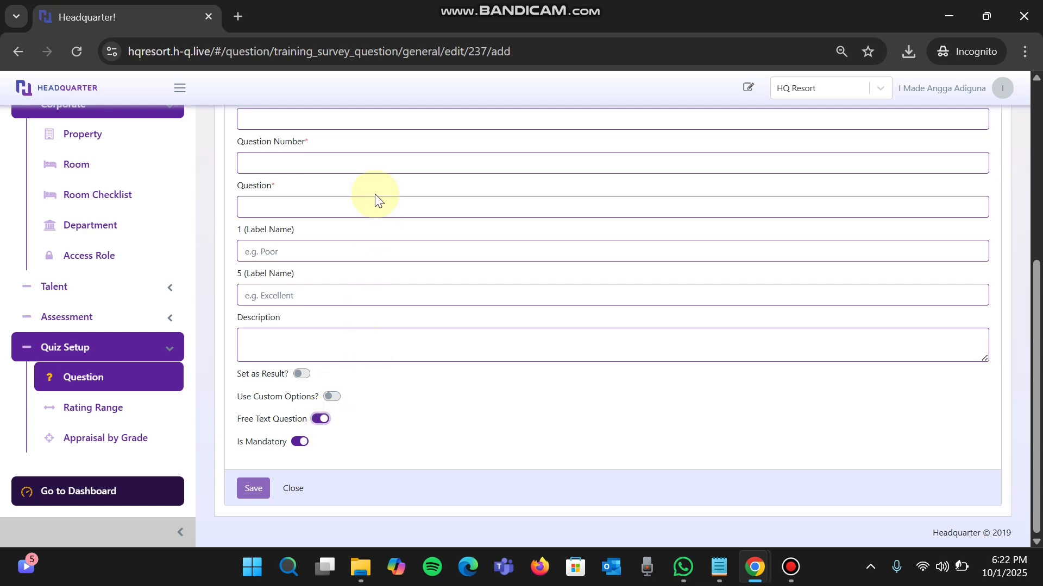
pyautogui.scroll(2, 377, 197)
pyautogui.scroll(-2, 331, 288)
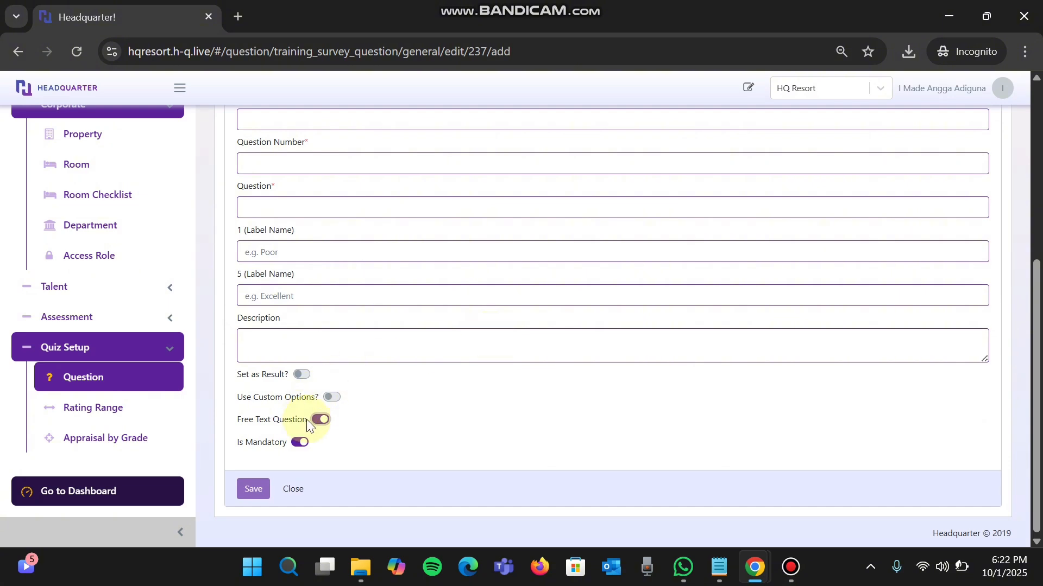
pyautogui.click(293, 489)
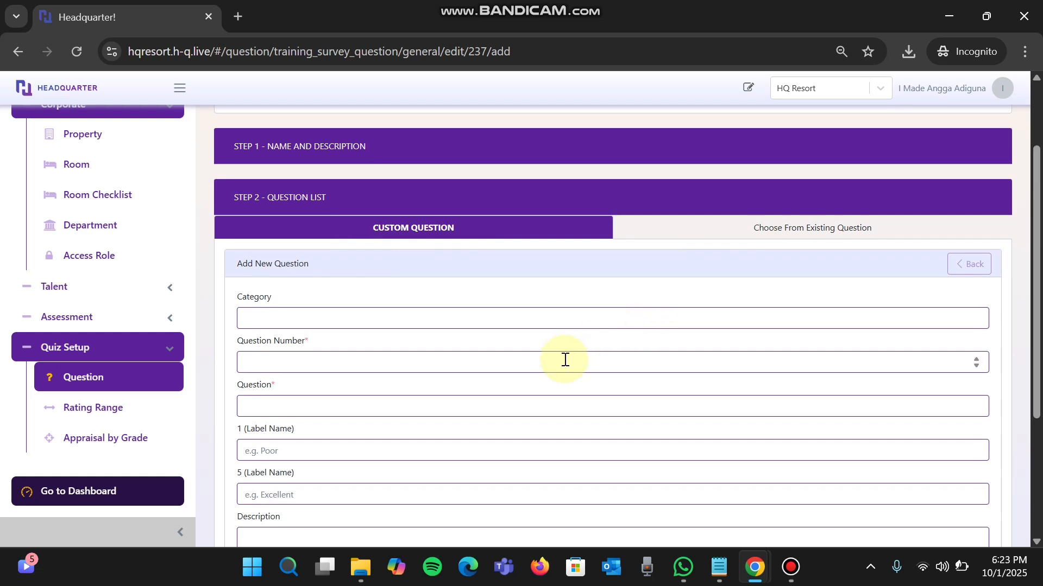
pyautogui.scroll(-3, 564, 360)
pyautogui.click(294, 488)
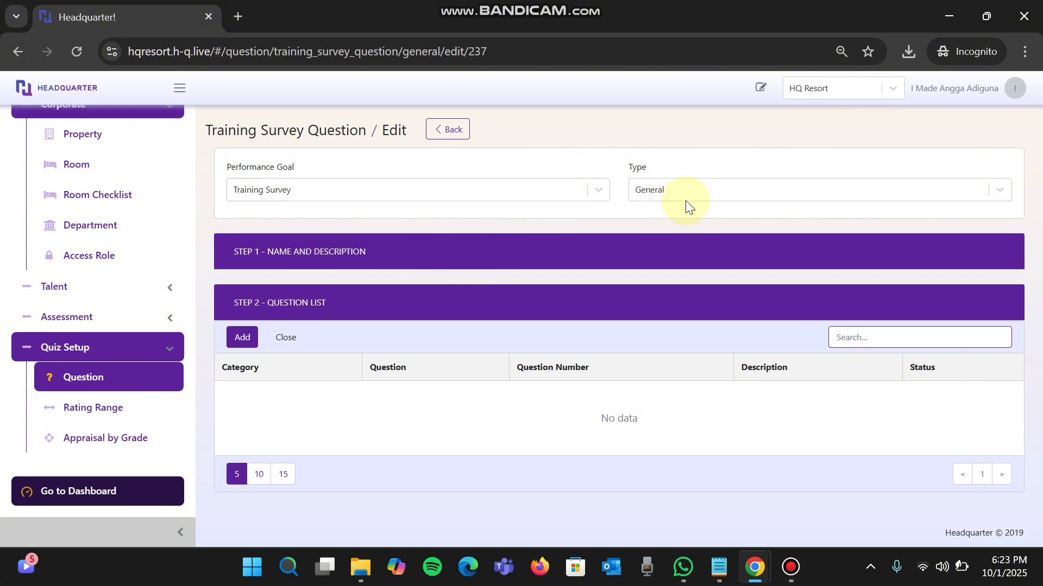
# - Set the question type to By Department, choose Front Office, and open its Default question set
pyautogui.click(717, 189)
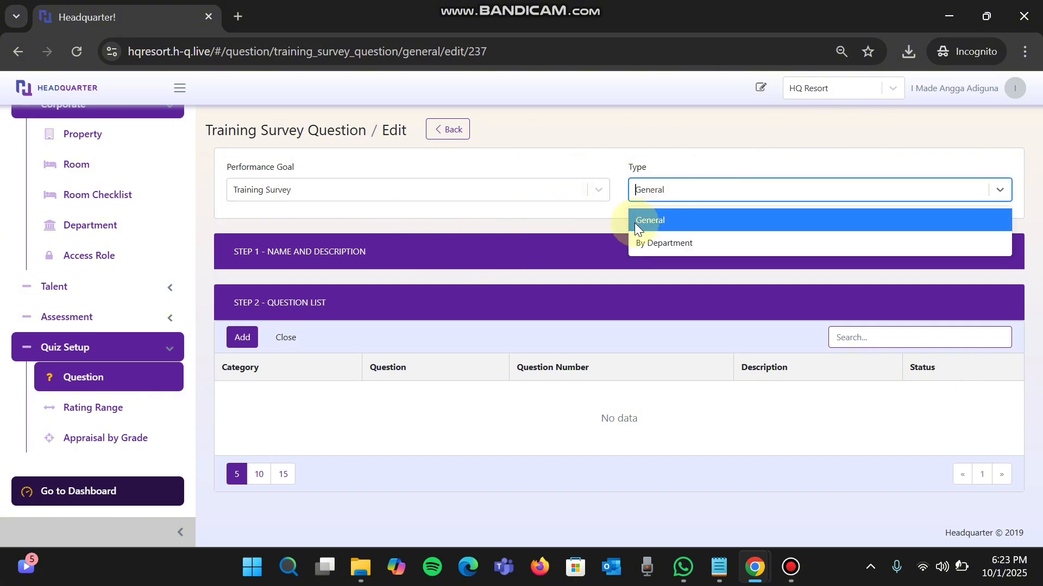
pyautogui.click(661, 243)
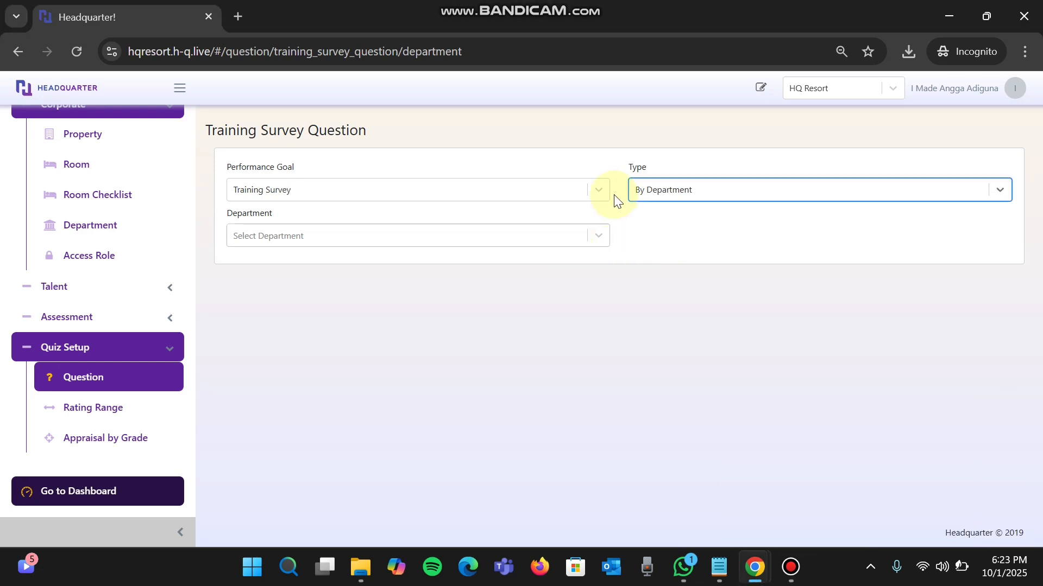
pyautogui.click(422, 235)
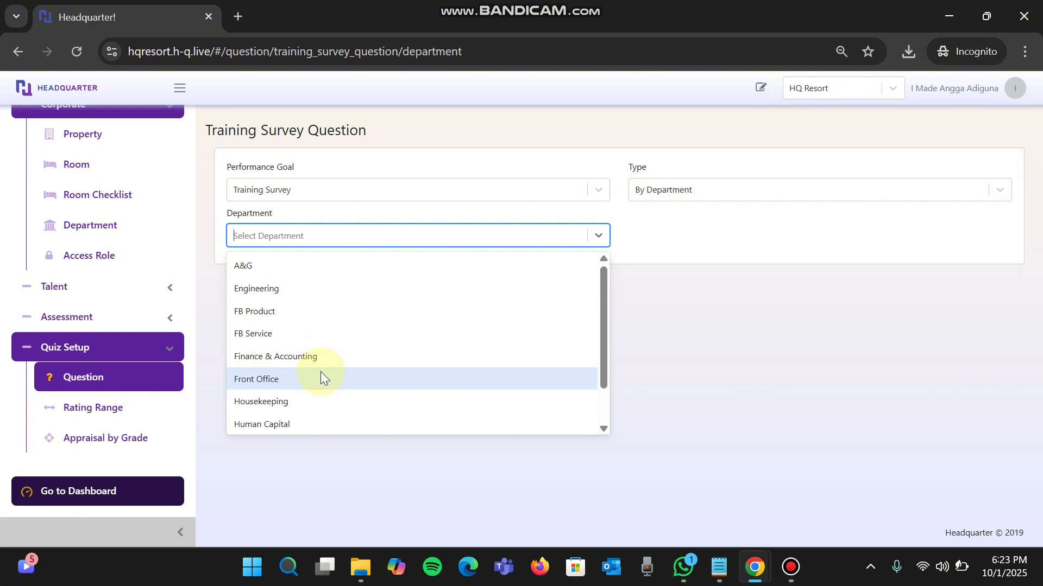
pyautogui.click(304, 379)
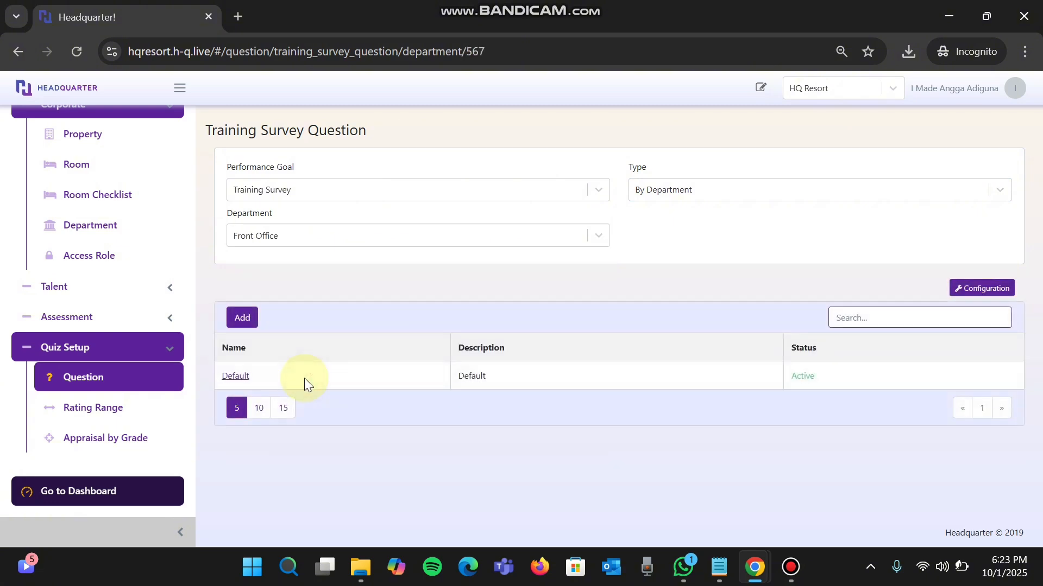
pyautogui.click(239, 377)
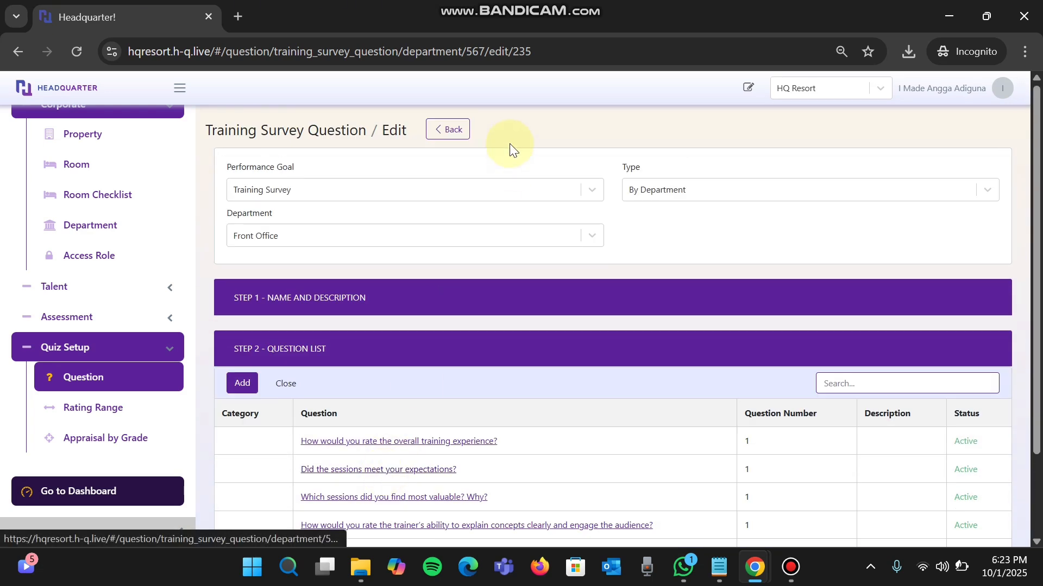
# - Return from the Default set to the Training Survey Question page and choose the Front Office department again
pyautogui.click(451, 129)
pyautogui.click(410, 234)
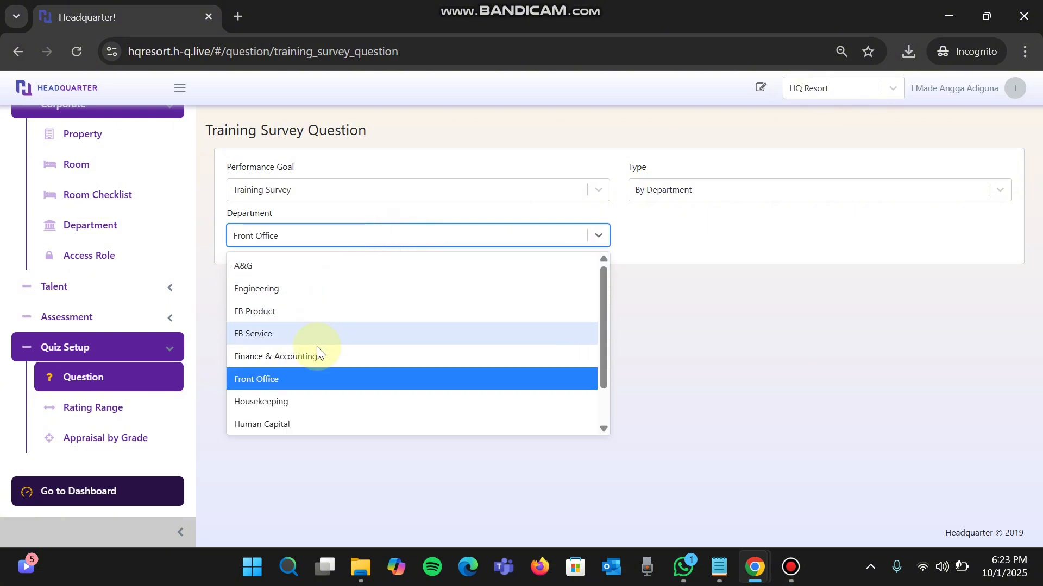
pyautogui.click(304, 378)
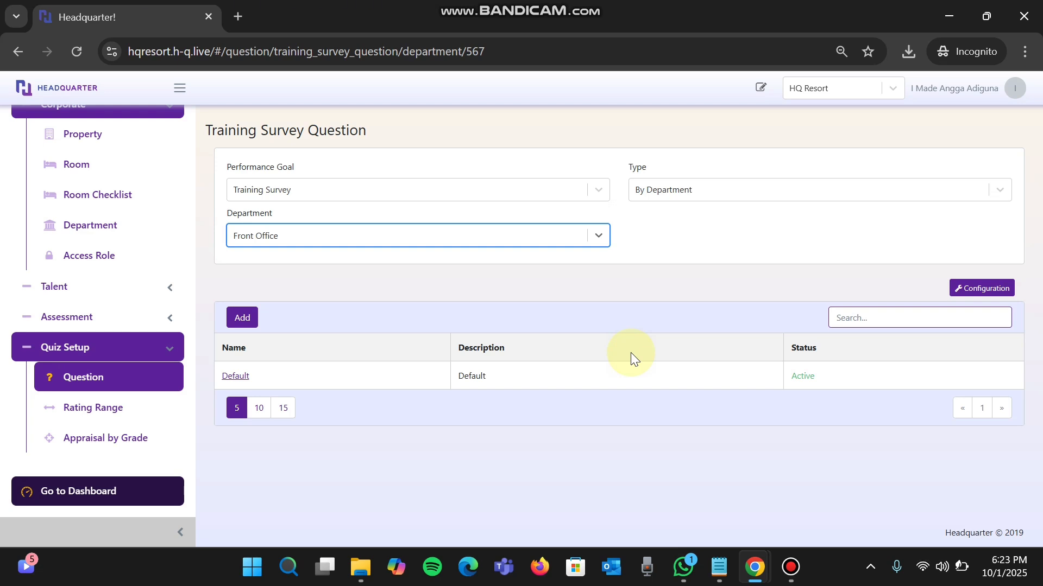
pyautogui.click(581, 3)
pyautogui.click(618, 255)
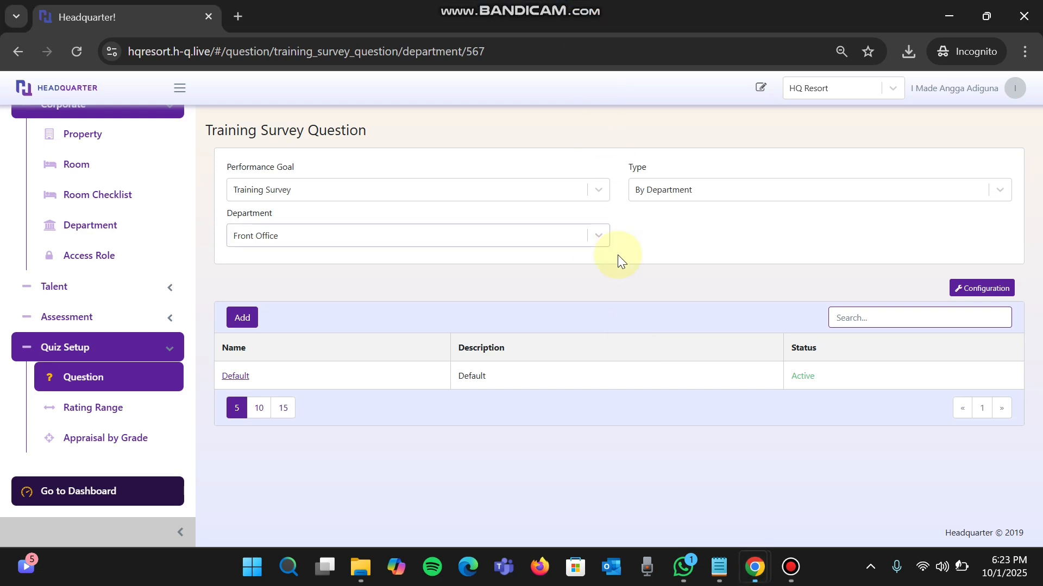
# - Open the KPI Department Setup for the Front Office department, Front Office Manager position and Period 2025
pyautogui.click(165, 348)
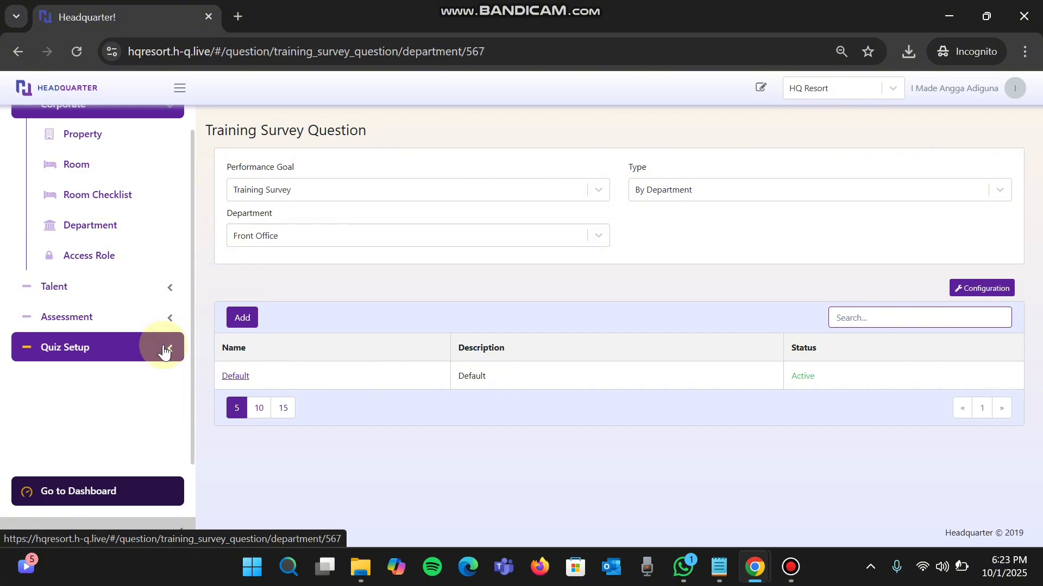
pyautogui.click(144, 321)
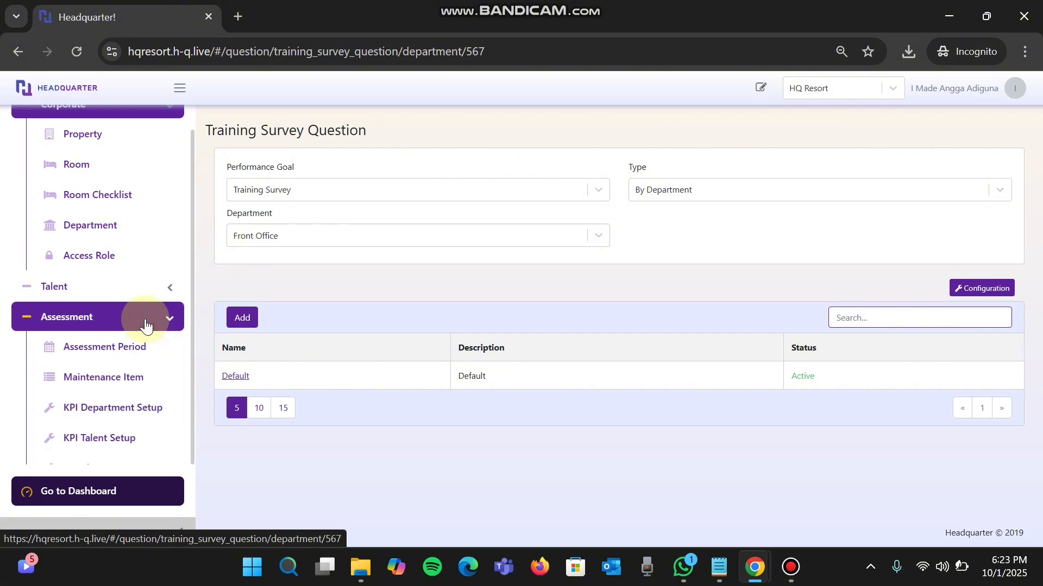
pyautogui.click(129, 414)
pyautogui.click(432, 191)
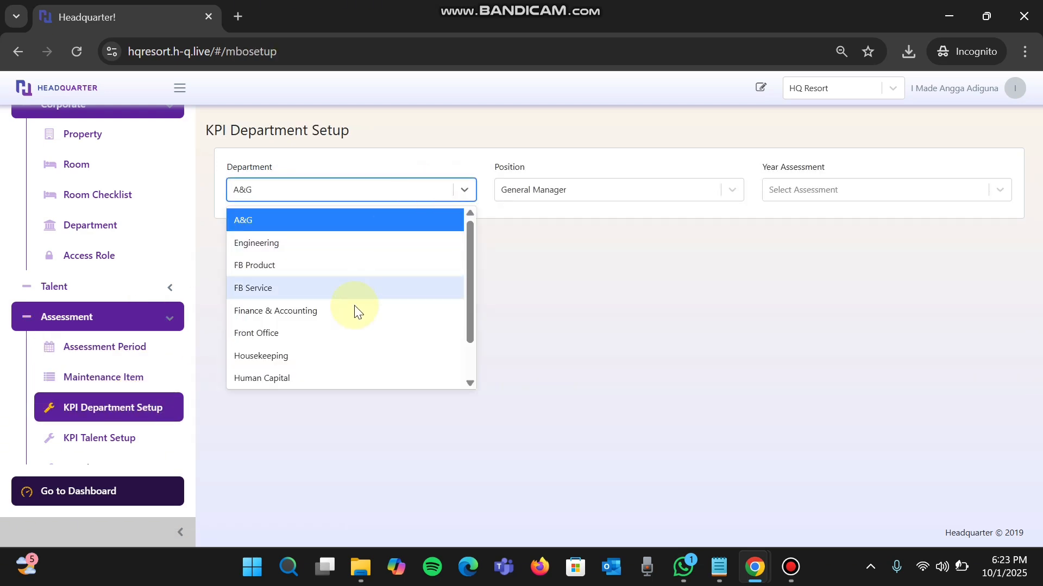
pyautogui.click(346, 329)
pyautogui.click(574, 194)
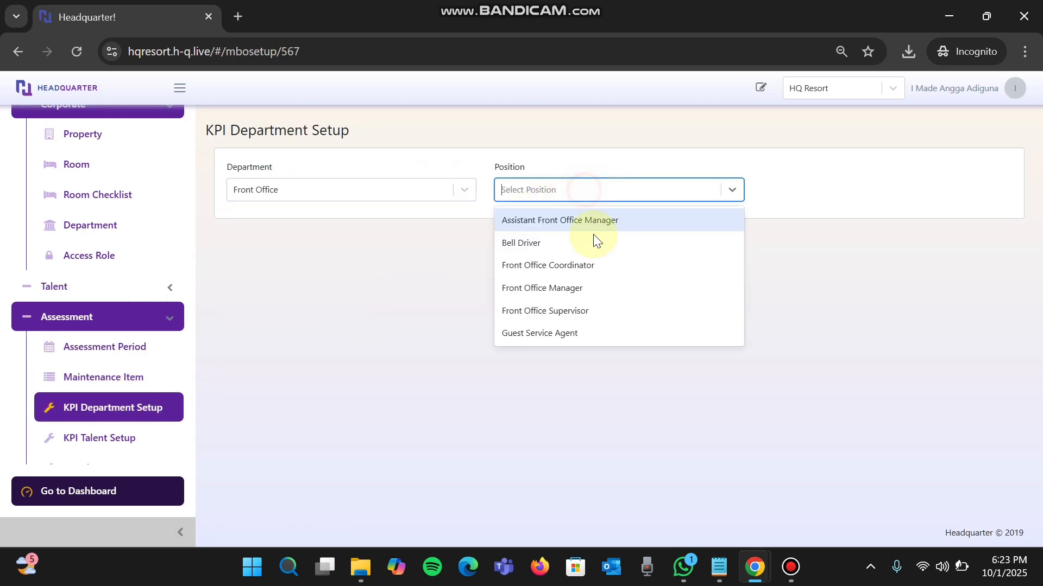
pyautogui.click(587, 286)
pyautogui.click(831, 191)
pyautogui.click(834, 217)
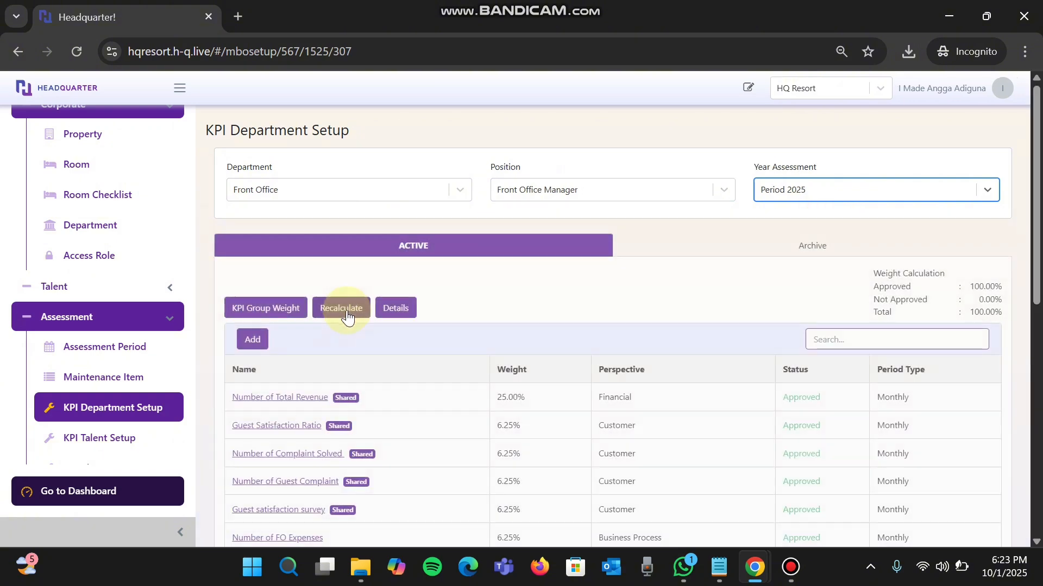
# - Start adding a KPI for the Front Office Manager position and display the Learning & Development KPIs
pyautogui.click(259, 338)
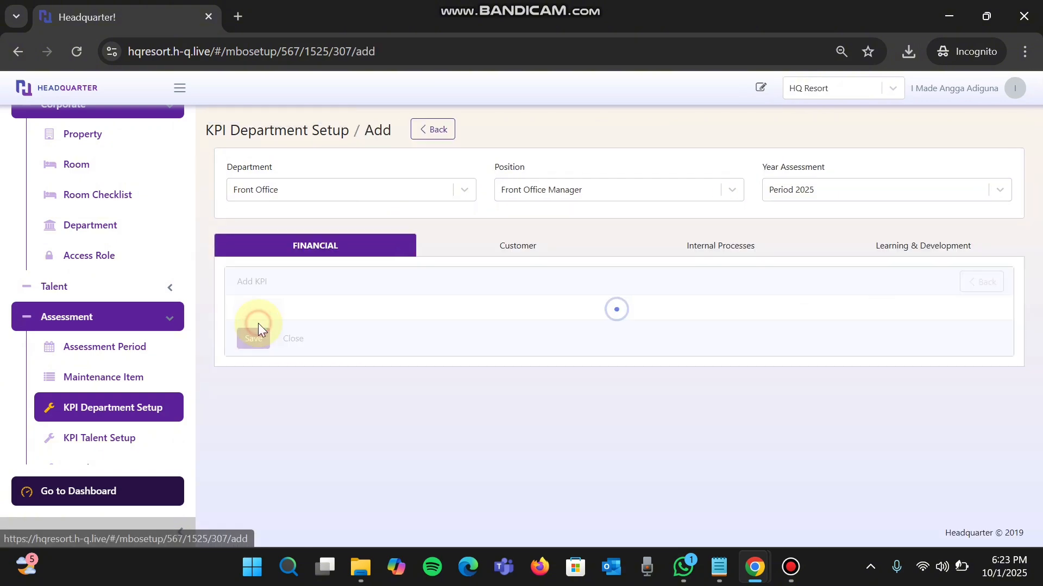
pyautogui.click(617, 309)
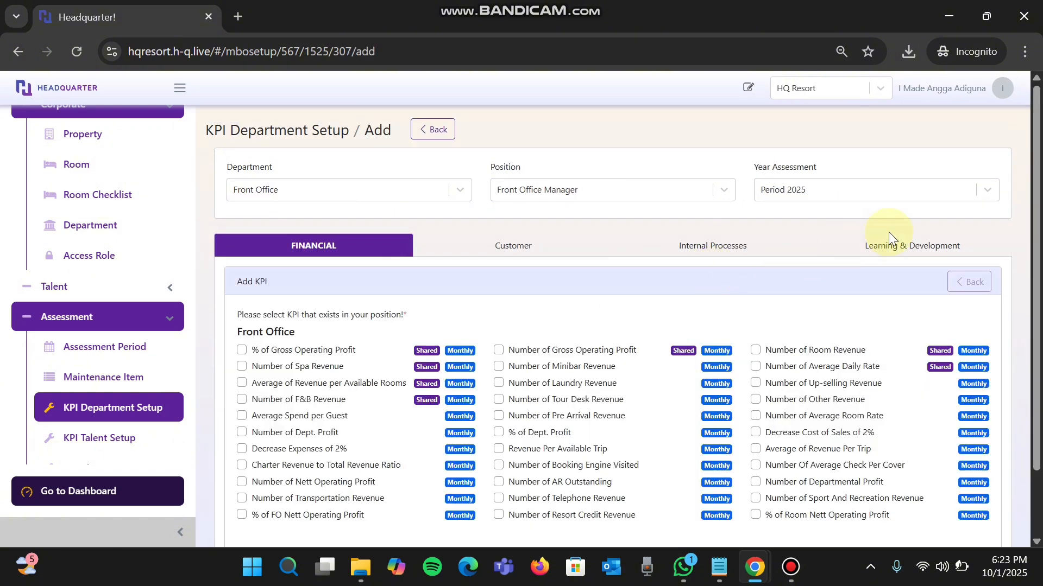
pyautogui.click(889, 248)
pyautogui.scroll(-1, 641, 408)
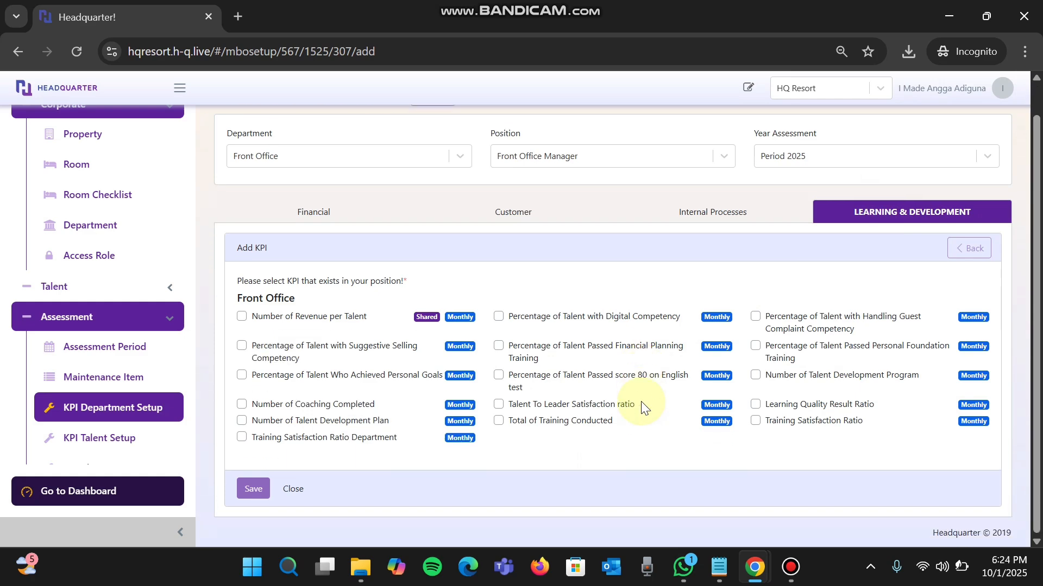
pyautogui.hotkey('ctrl', '+')
pyautogui.hotkey('ctrl', '+')
pyautogui.hscroll(3, 581, 445)
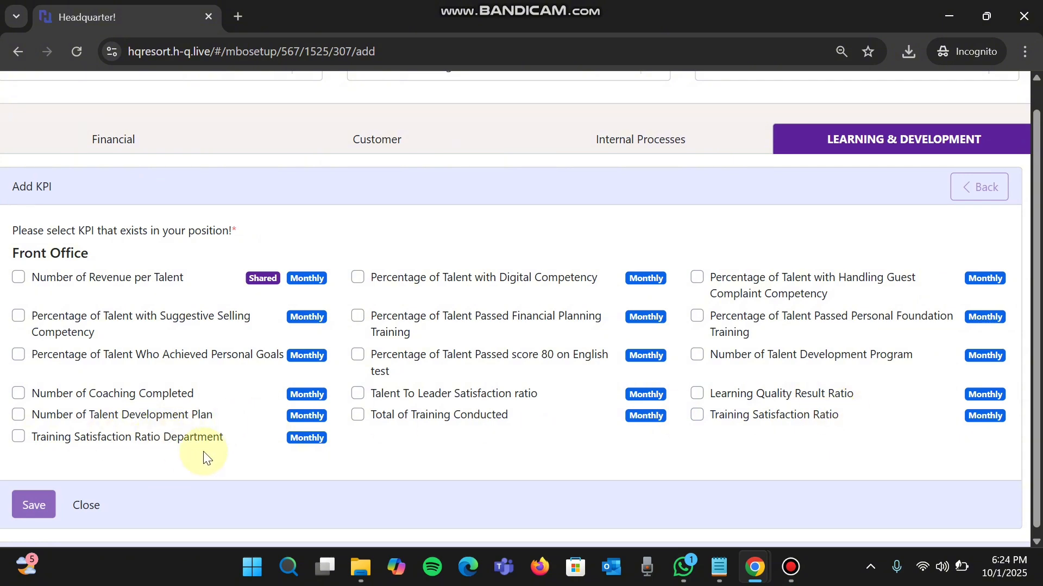
# - Select the Training Satisfaction Ratio Department KPI and save it to the department setup
pyautogui.hotkey('ctrl', '-')
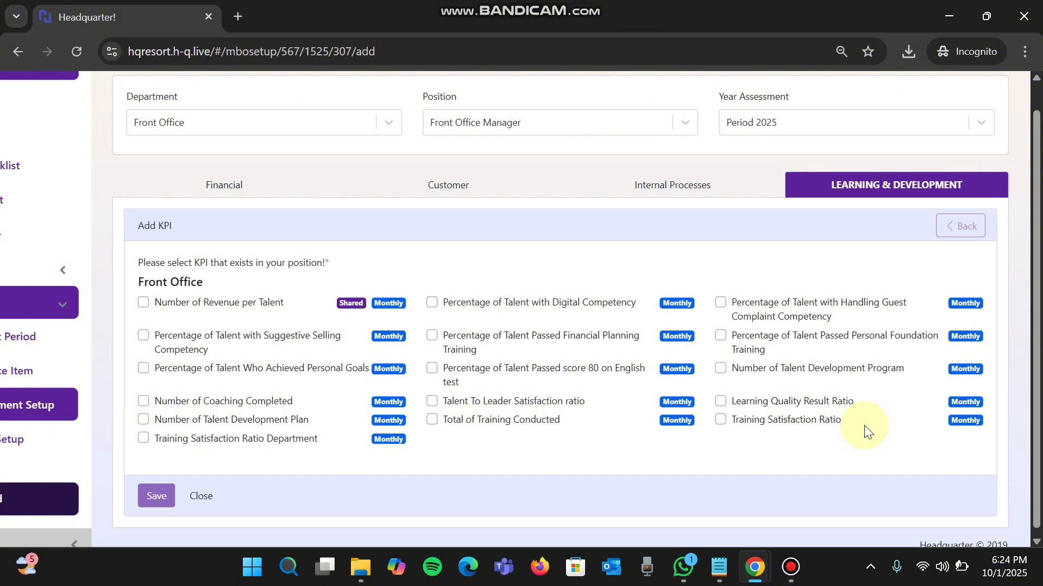
pyautogui.hotkey('ctrl', '-')
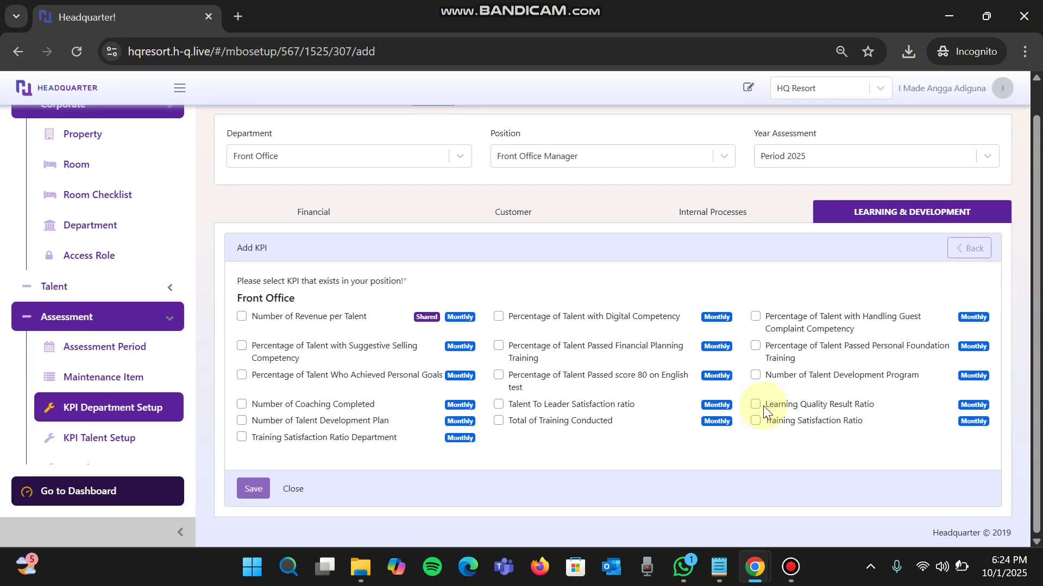
pyautogui.hotkey('ctrl', '+')
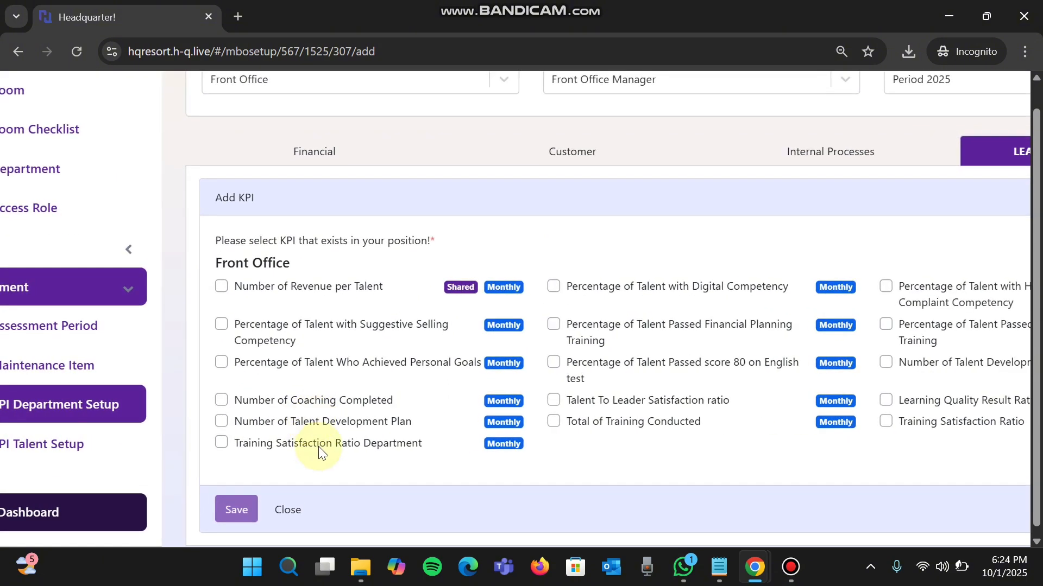
pyautogui.click(318, 445)
pyautogui.click(236, 509)
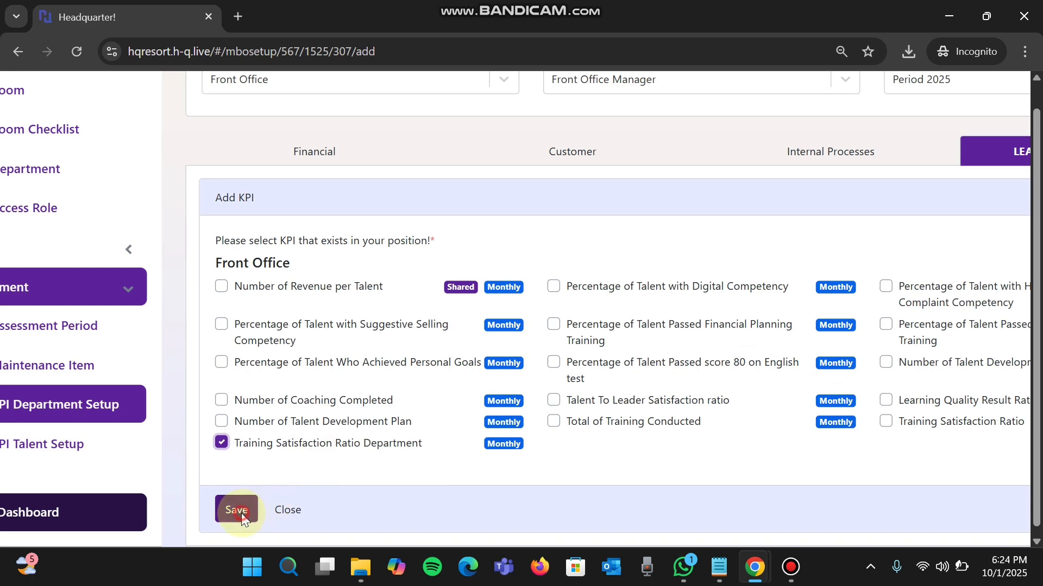
pyautogui.hotkey('ctrl', '-')
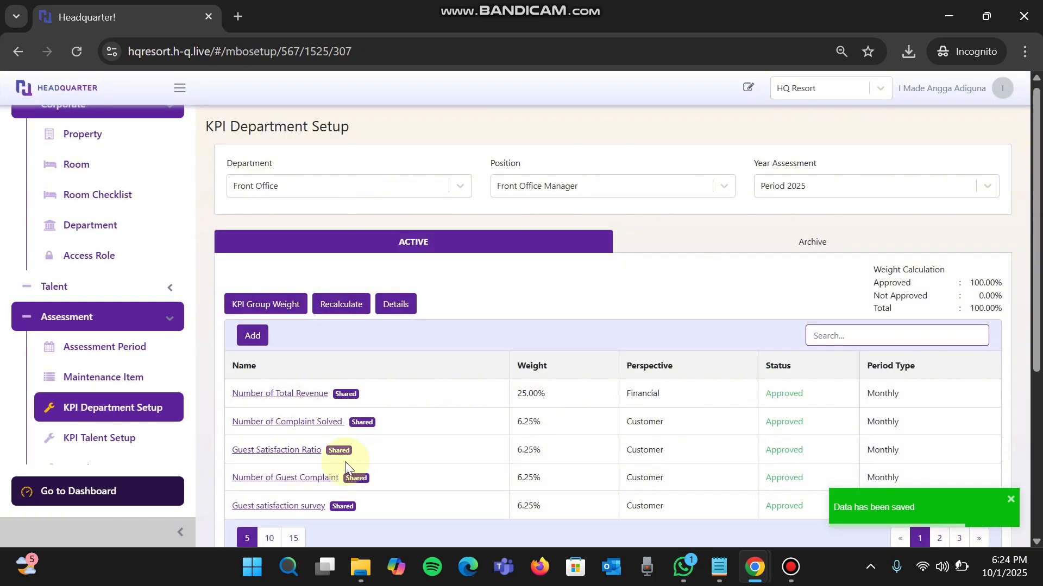
# - Show 15 KPIs per page, open the Training Satisfaction Ratio Department KPI and approve it
pyautogui.scroll(-2, 334, 462)
pyautogui.click(295, 454)
pyautogui.scroll(-4, 295, 453)
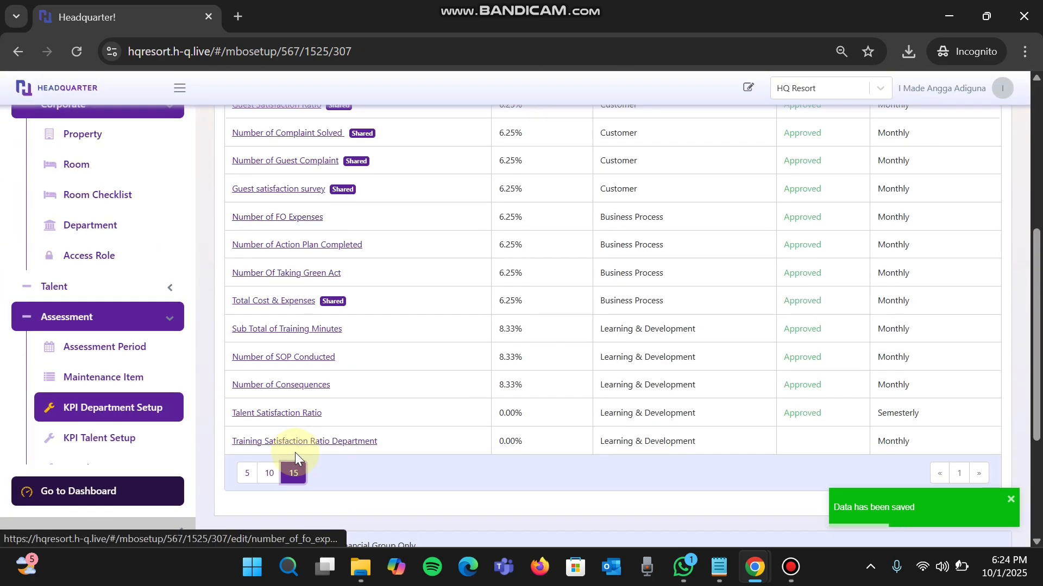
pyautogui.click(319, 441)
pyautogui.scroll(-3, 319, 434)
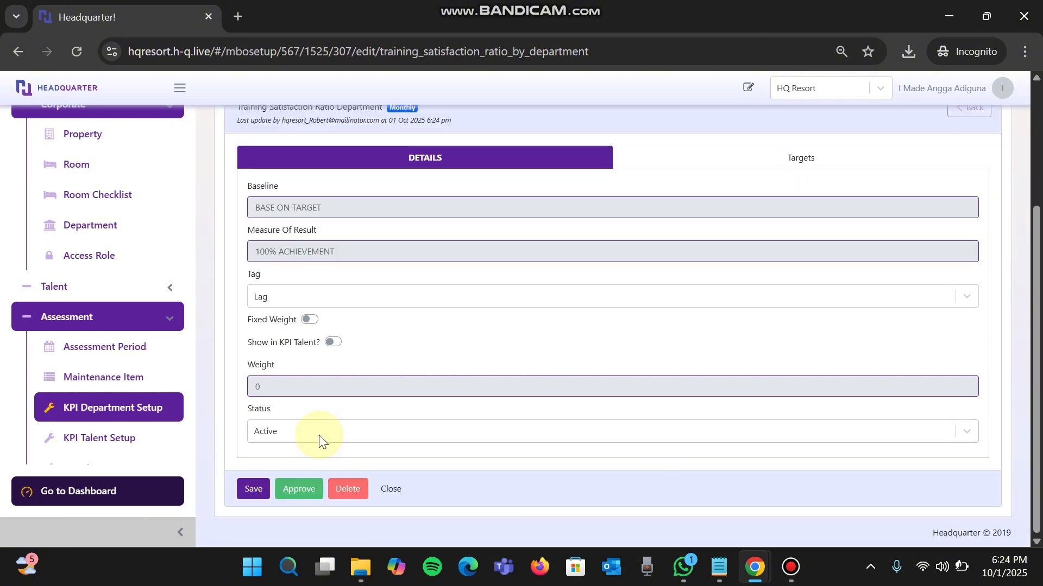
pyautogui.click(306, 487)
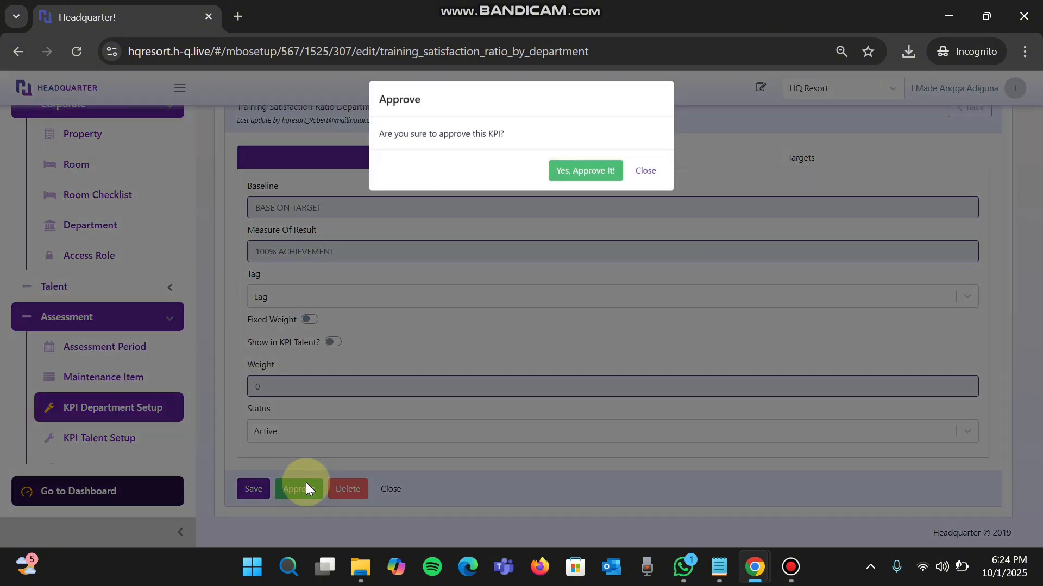
pyautogui.click(584, 173)
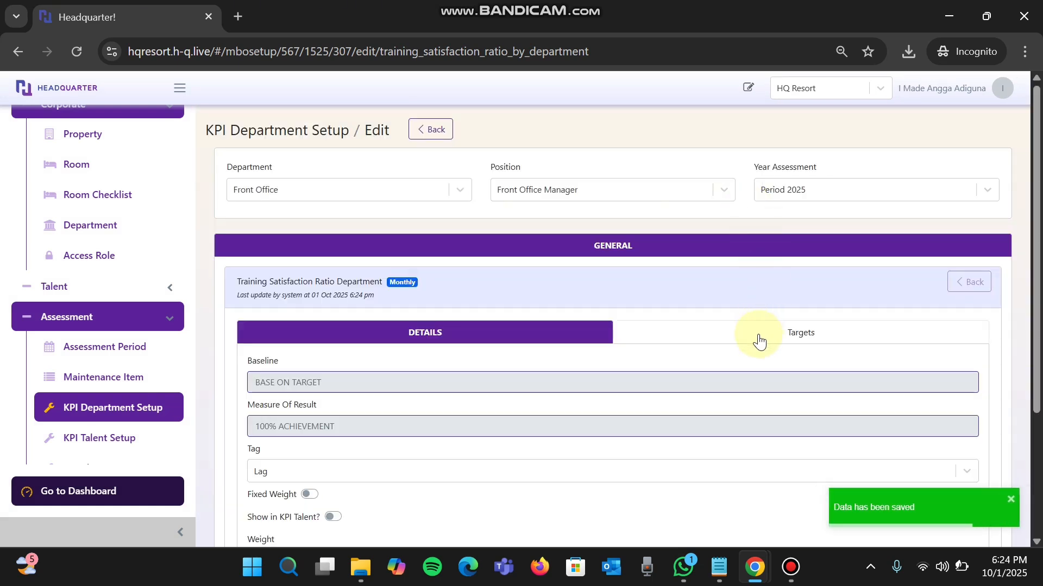
# - Use the same target setup for each month, set the Period 2025 target to 4.8 and save the KPI
pyautogui.click(758, 336)
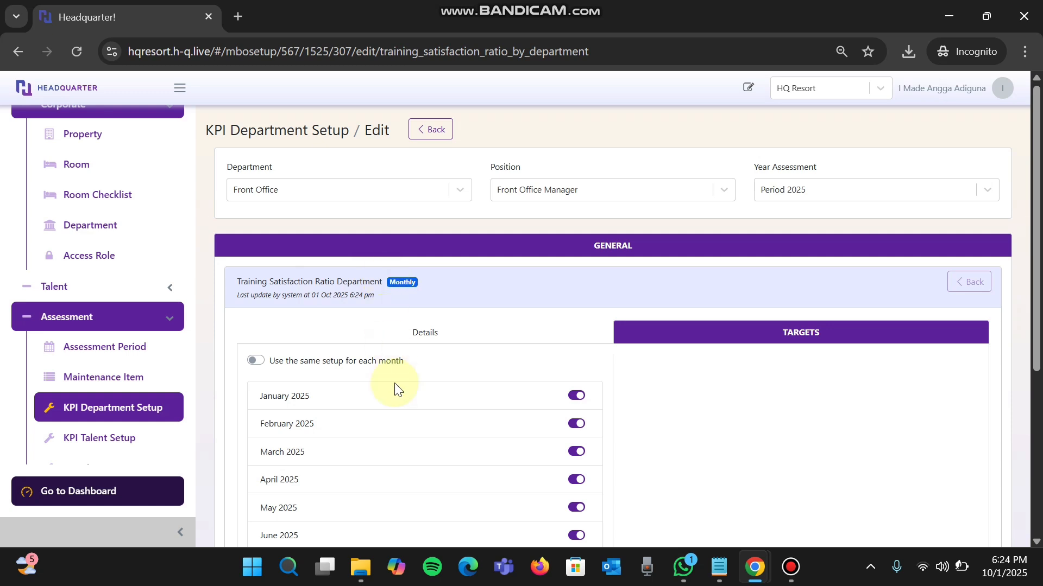
pyautogui.click(260, 361)
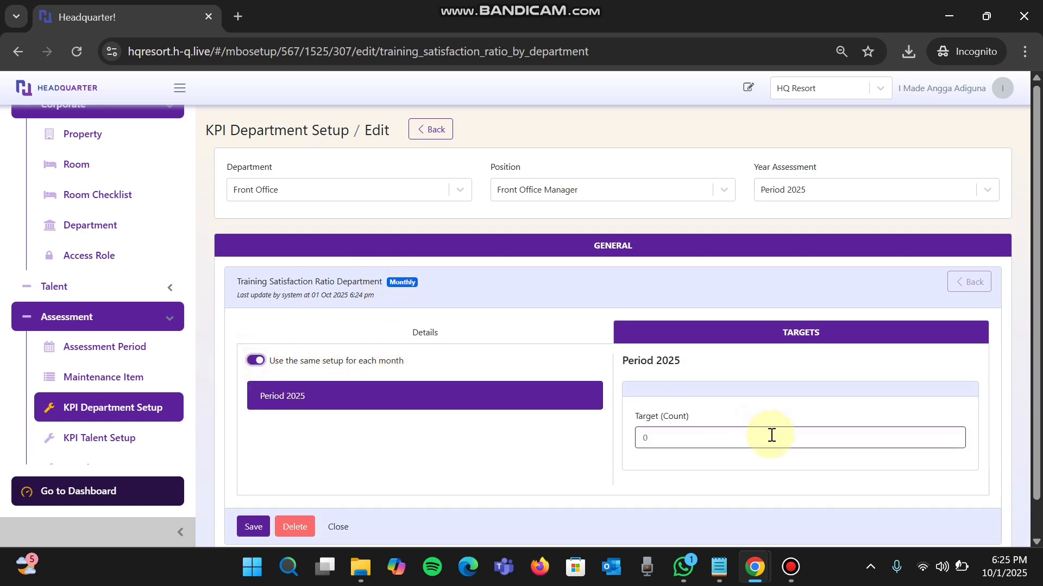
pyautogui.click(710, 431)
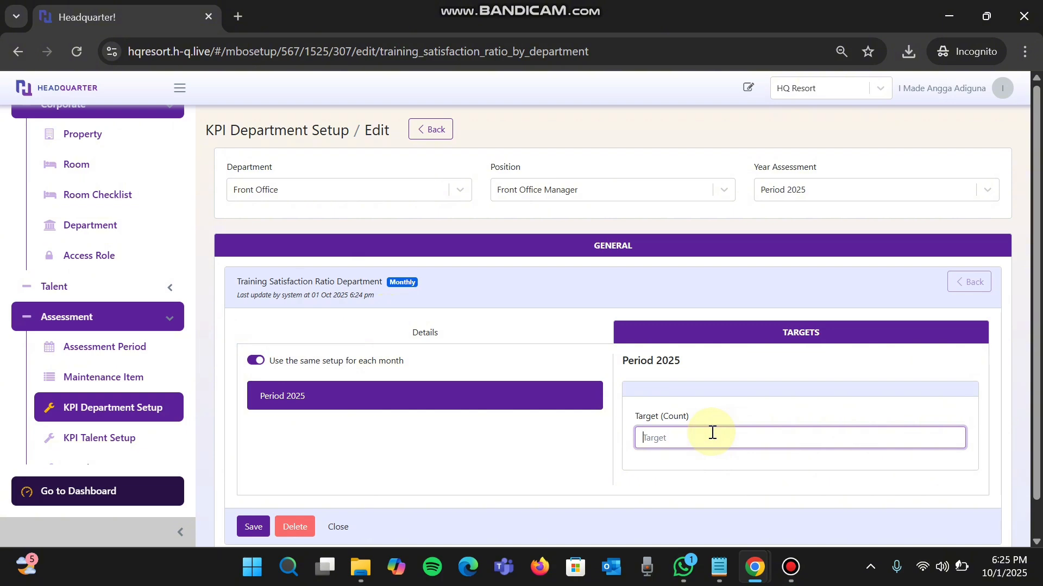
pyautogui.write('4.8')
pyautogui.click(446, 471)
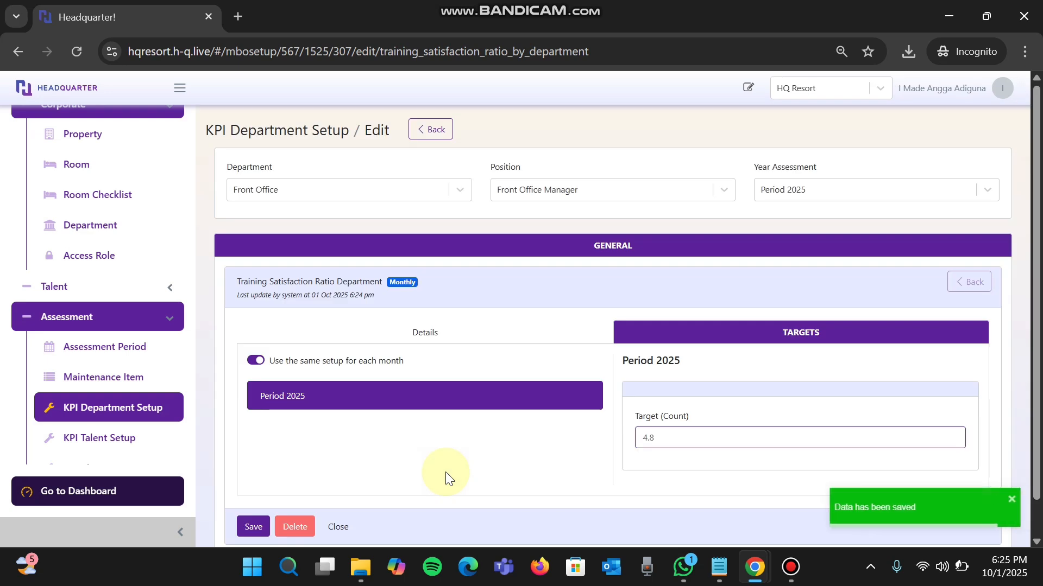
pyautogui.scroll(-1, 445, 471)
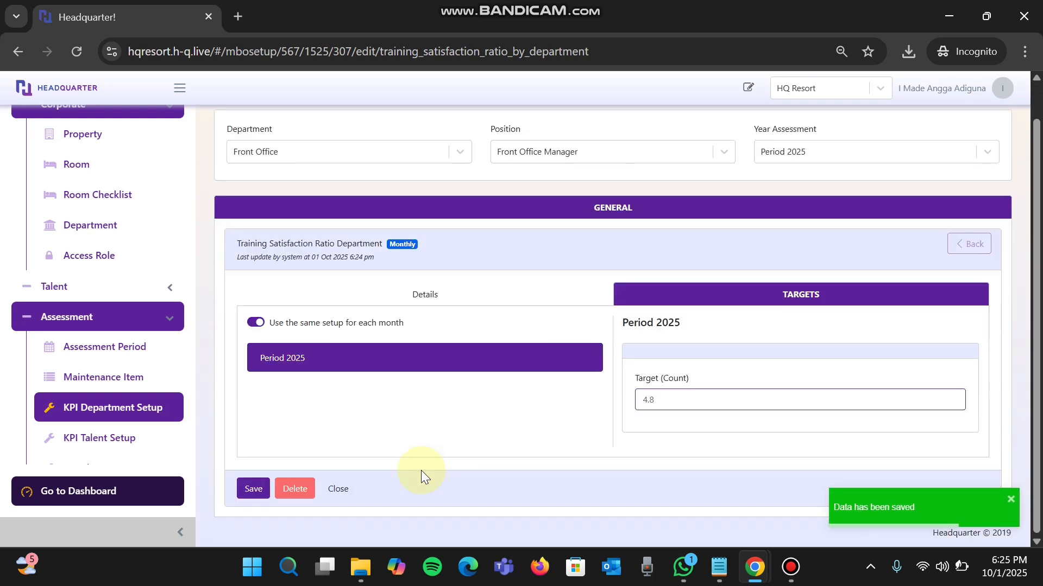
pyautogui.click(262, 488)
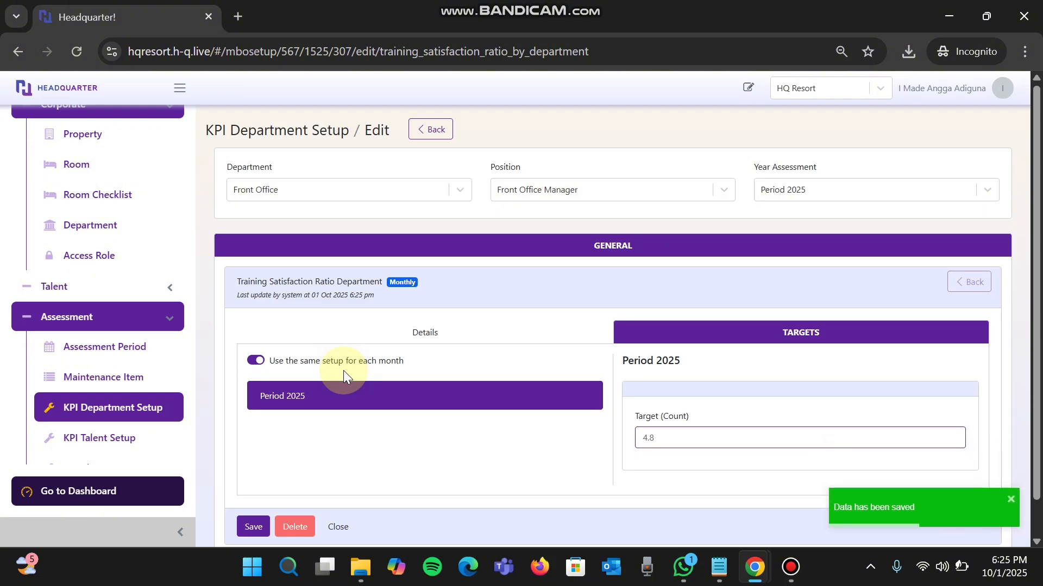
# - Leave the configurations for the dashboard and open the KPI Training calendar
pyautogui.click(161, 473)
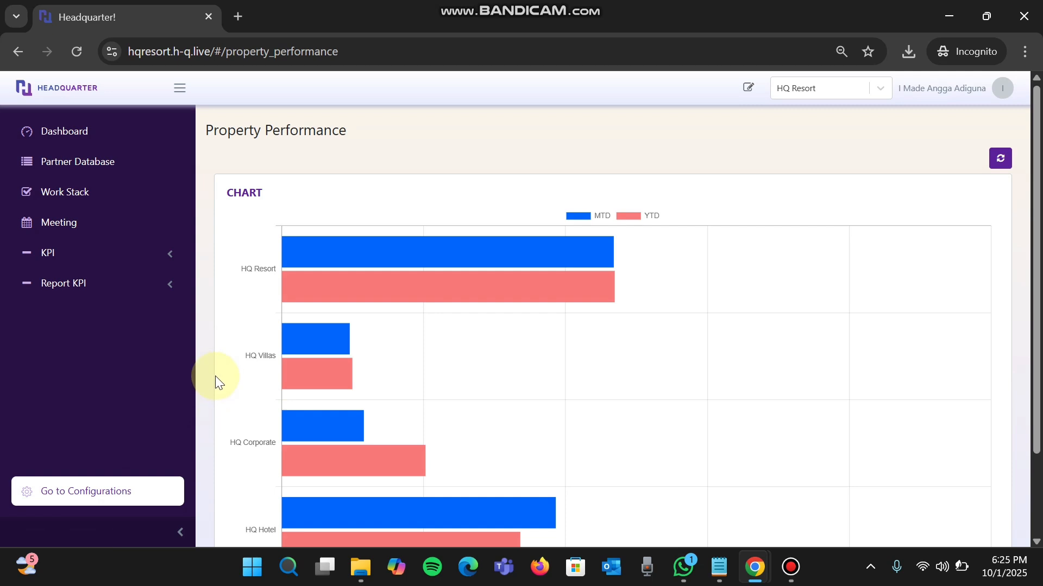
pyautogui.click(129, 140)
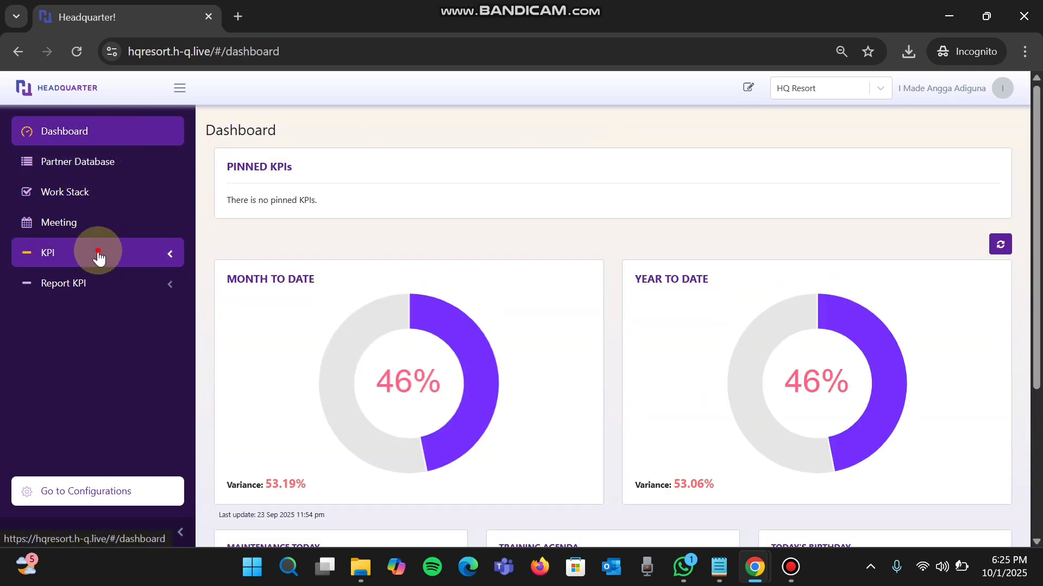
pyautogui.click(98, 256)
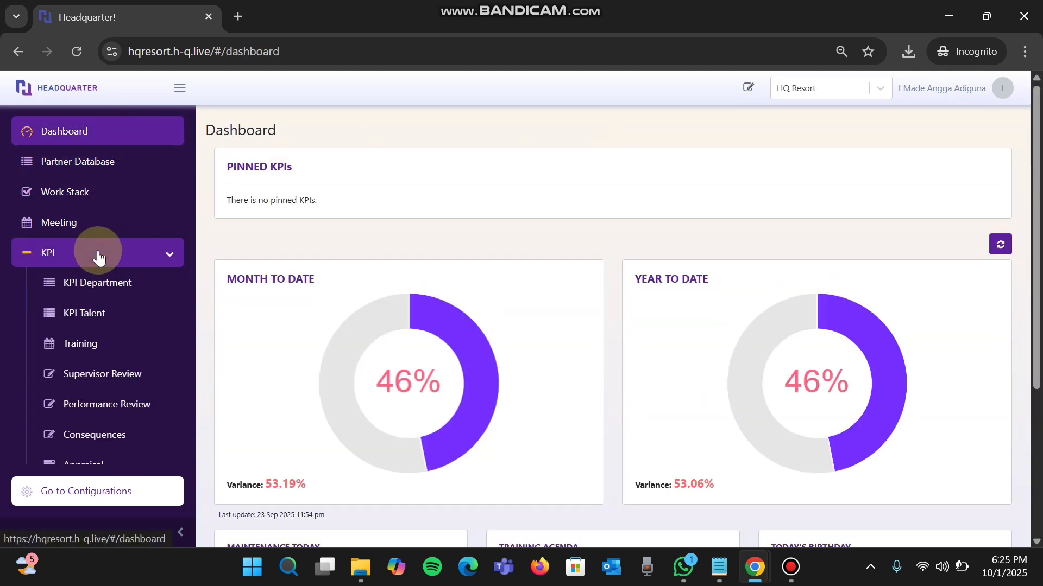
pyautogui.click(145, 343)
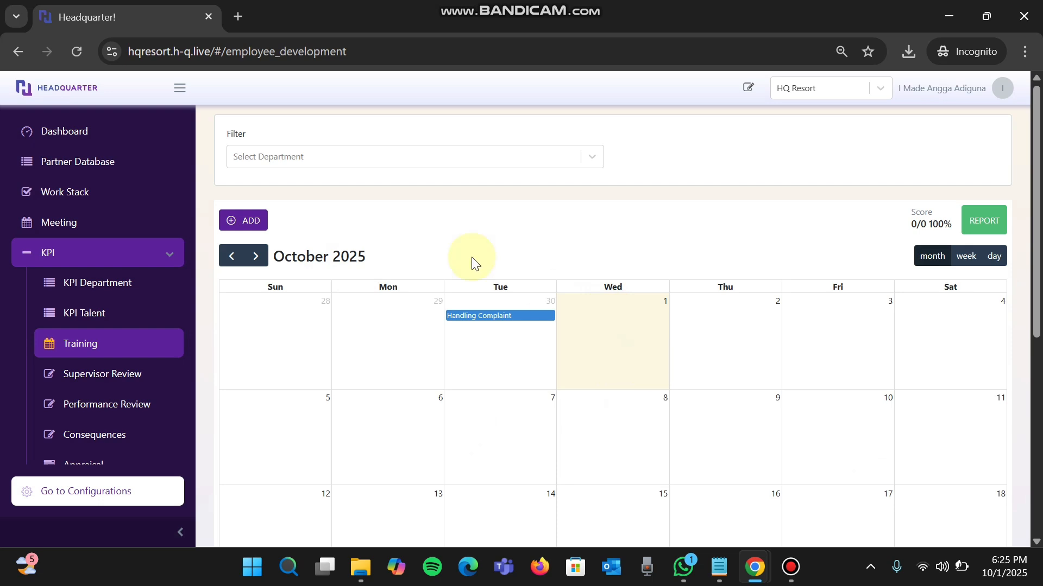
# - Add a new training with the subject "Handling complaint" for the Front Office department
pyautogui.click(245, 220)
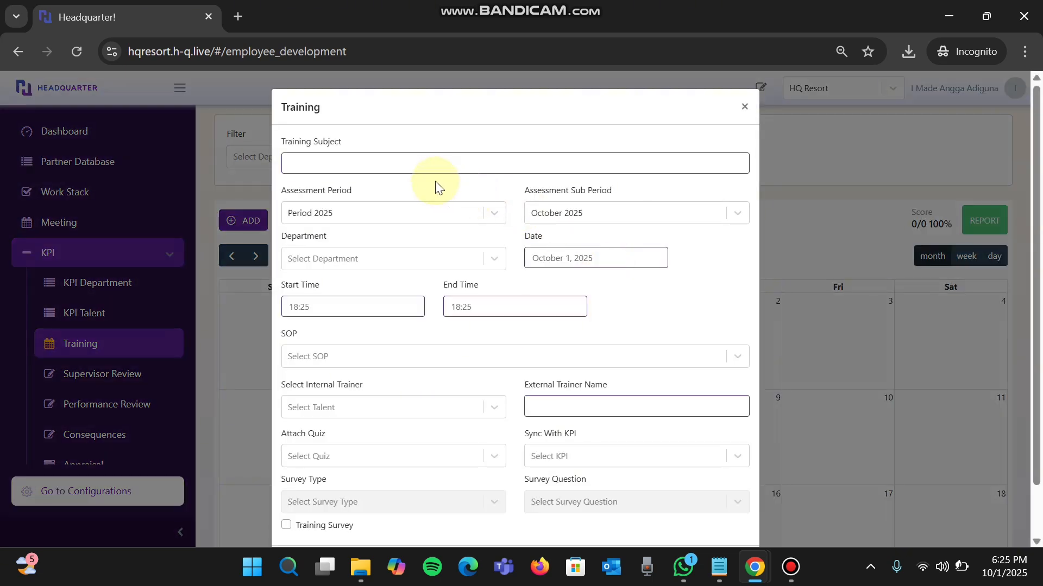
pyautogui.click(425, 170)
pyautogui.write('H')
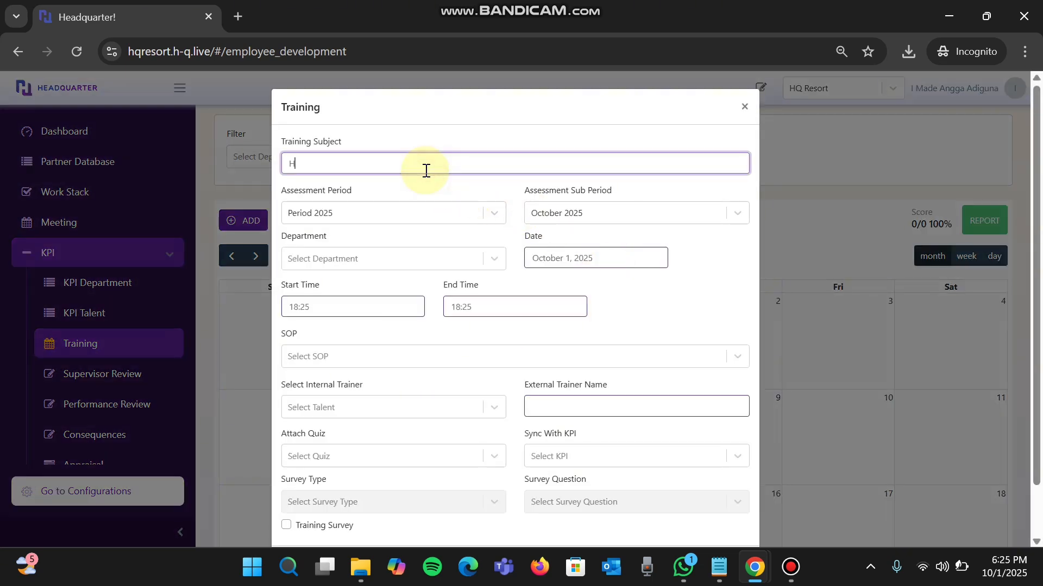
pyautogui.write('andling complaint')
pyautogui.click(402, 260)
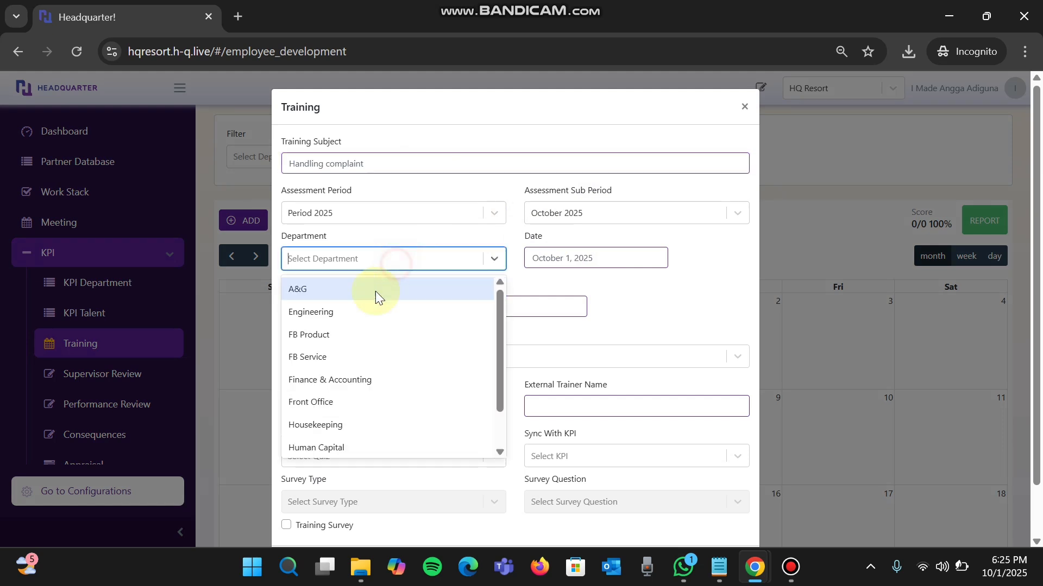
pyautogui.click(344, 400)
# - Set the training's time from 16:00 to 18:00 and choose an internal trainer
pyautogui.click(370, 306)
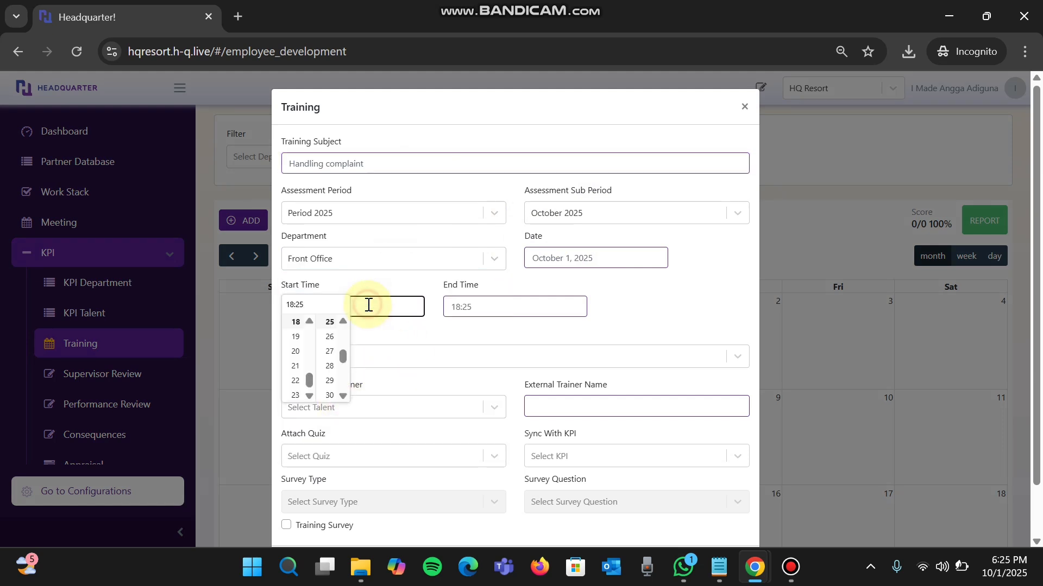
pyautogui.scroll(2, 303, 342)
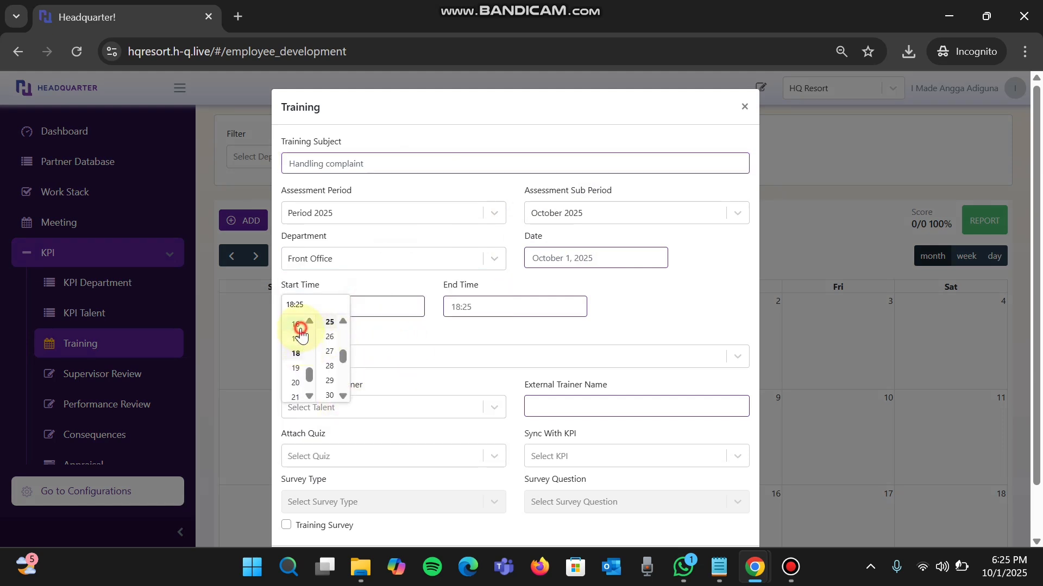
pyautogui.scroll(20, 329, 341)
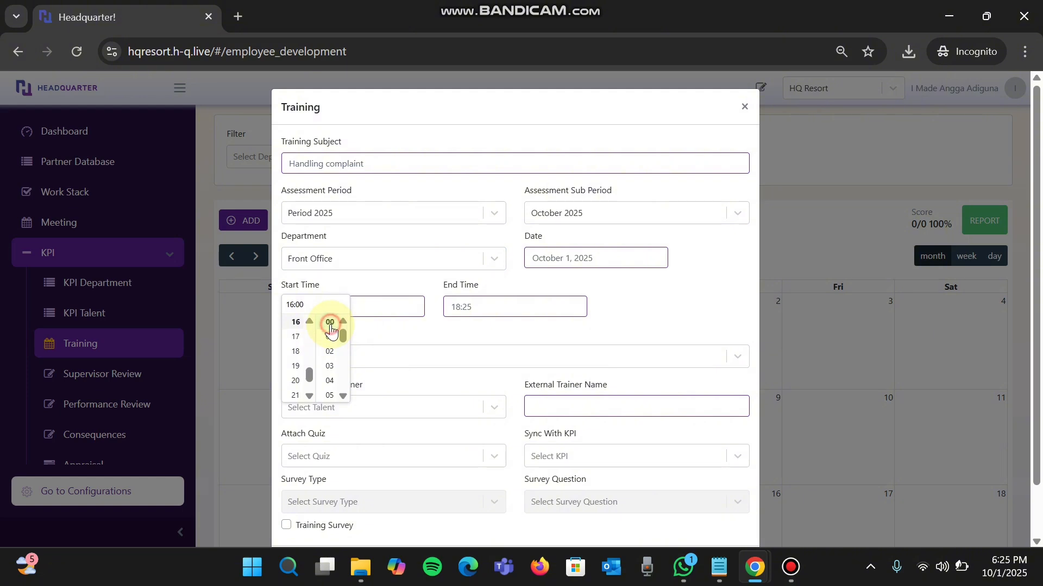
pyautogui.click(493, 314)
pyautogui.scroll(20, 498, 336)
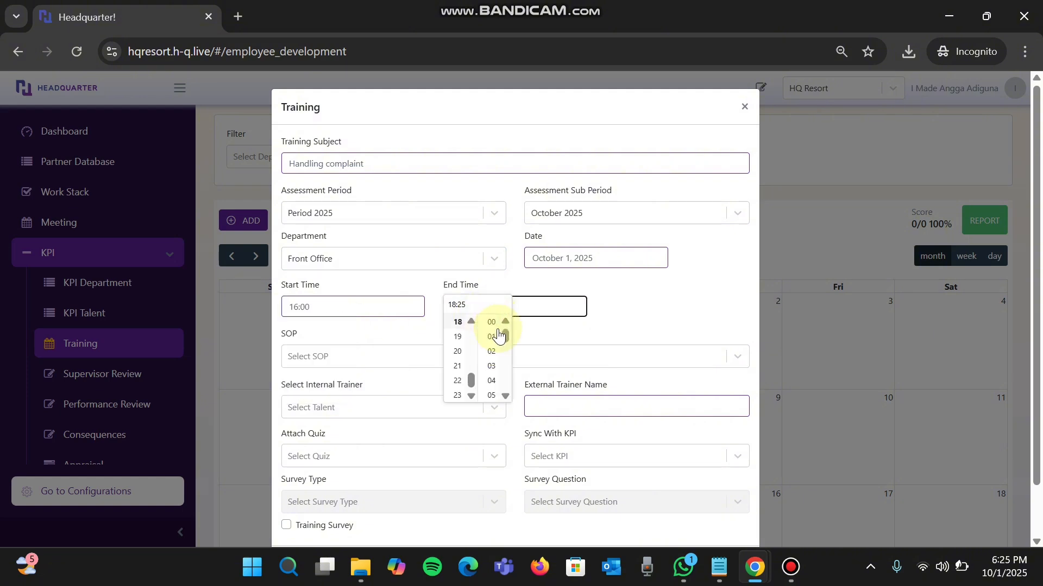
pyautogui.click(347, 415)
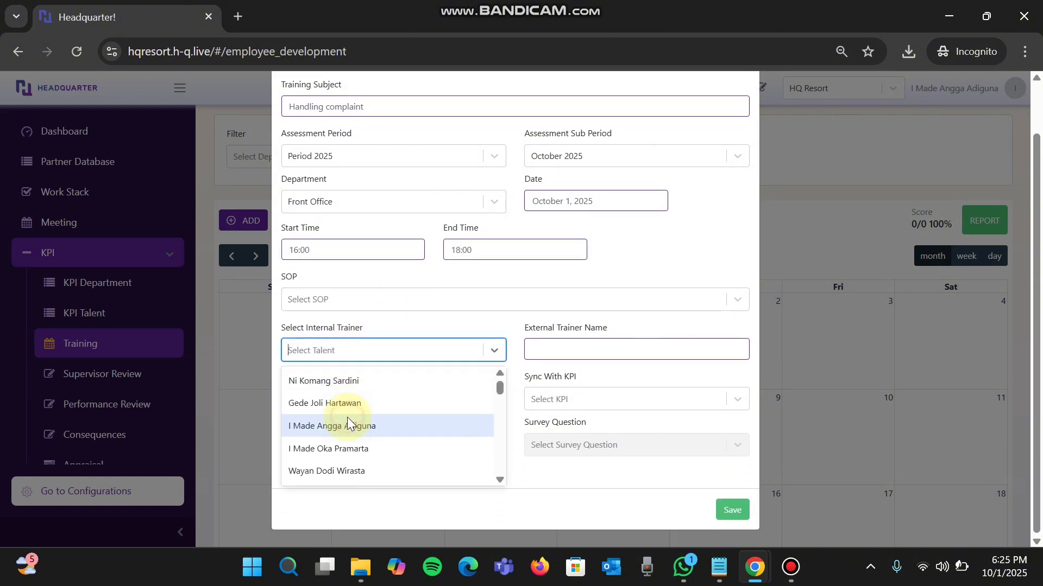
pyautogui.click(416, 470)
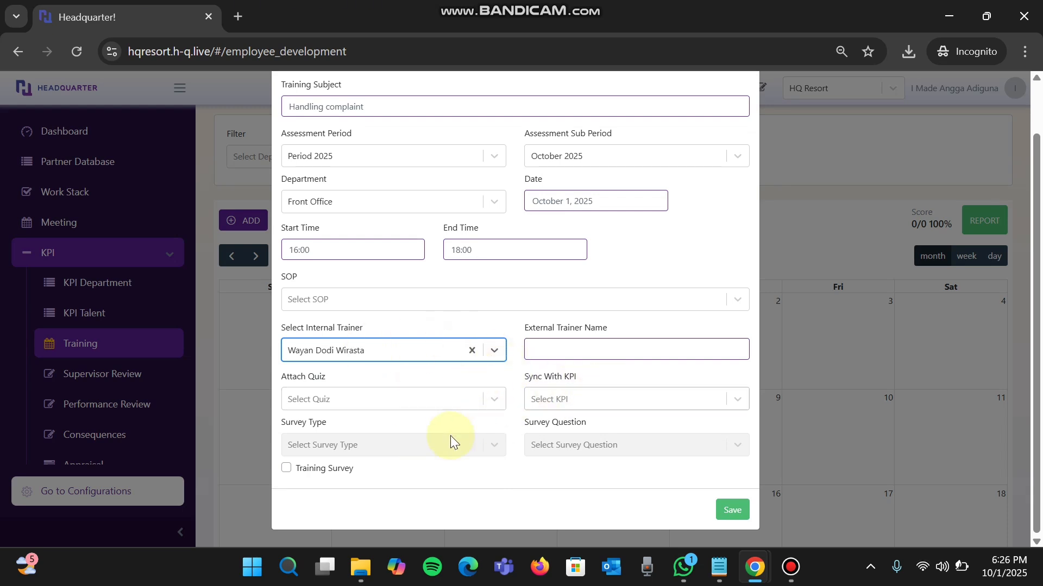
# - Enable the training survey with survey type Department and the Default survey question, and save the training
pyautogui.hotkey('ctrl', '+')
pyautogui.hotkey('ctrl', '+')
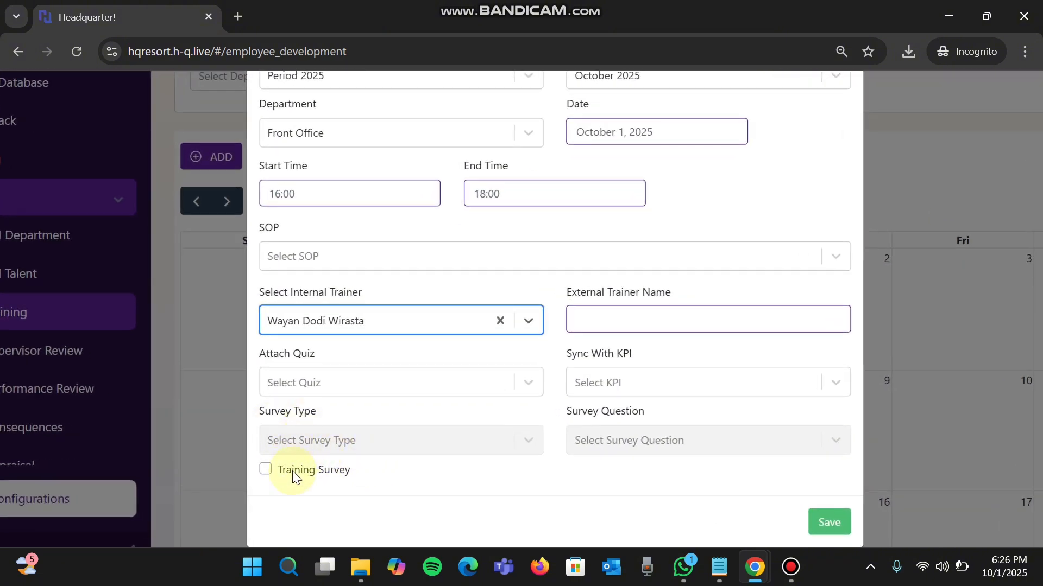
pyautogui.click(265, 470)
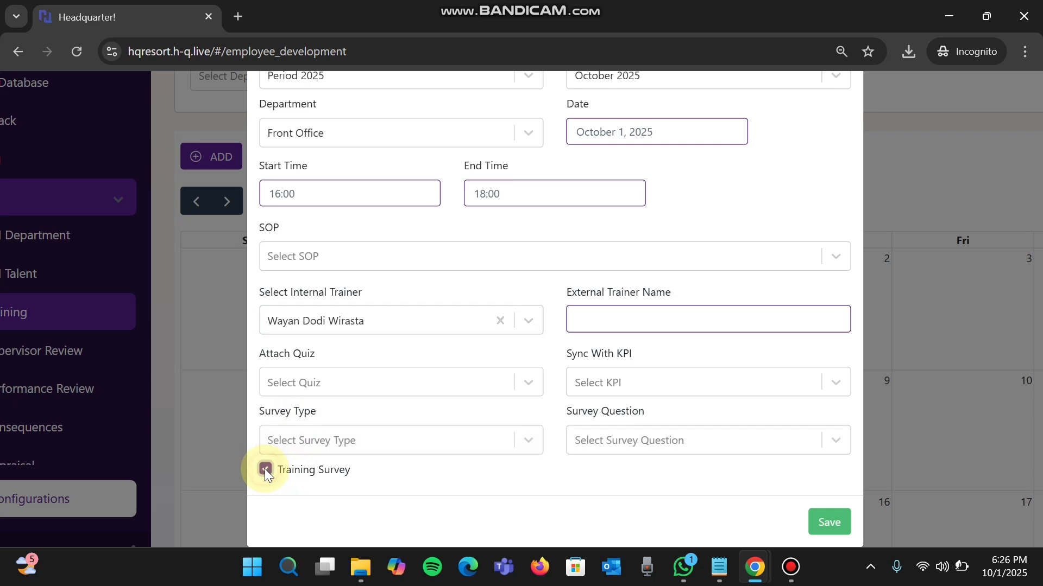
pyautogui.click(369, 446)
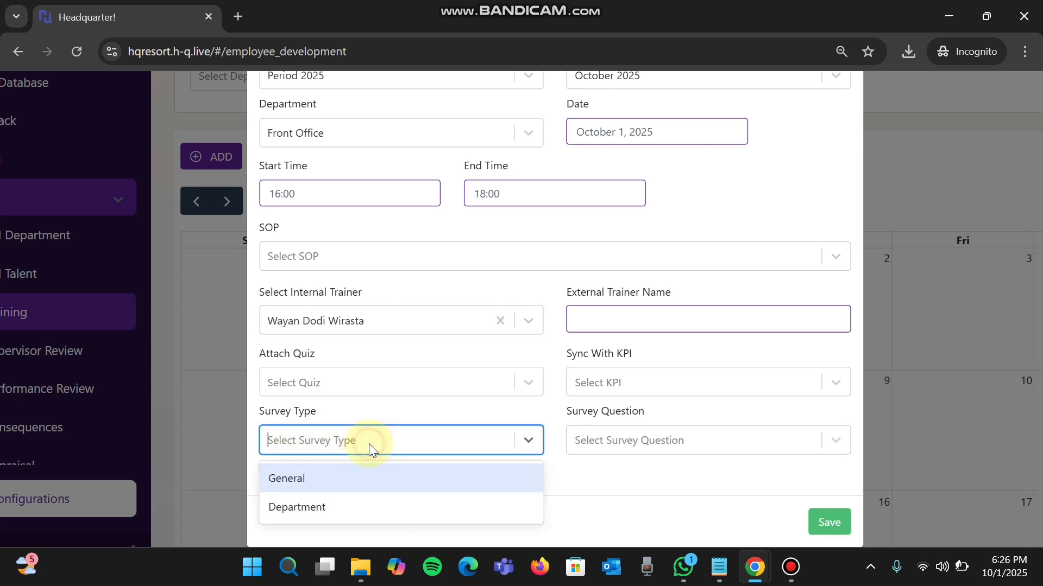
pyautogui.click(337, 501)
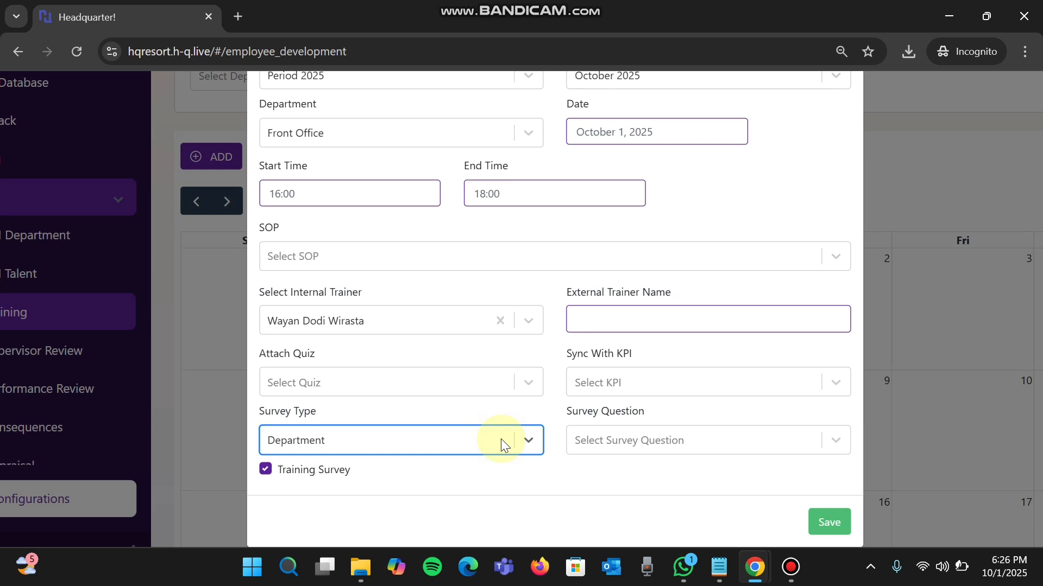
pyautogui.click(640, 441)
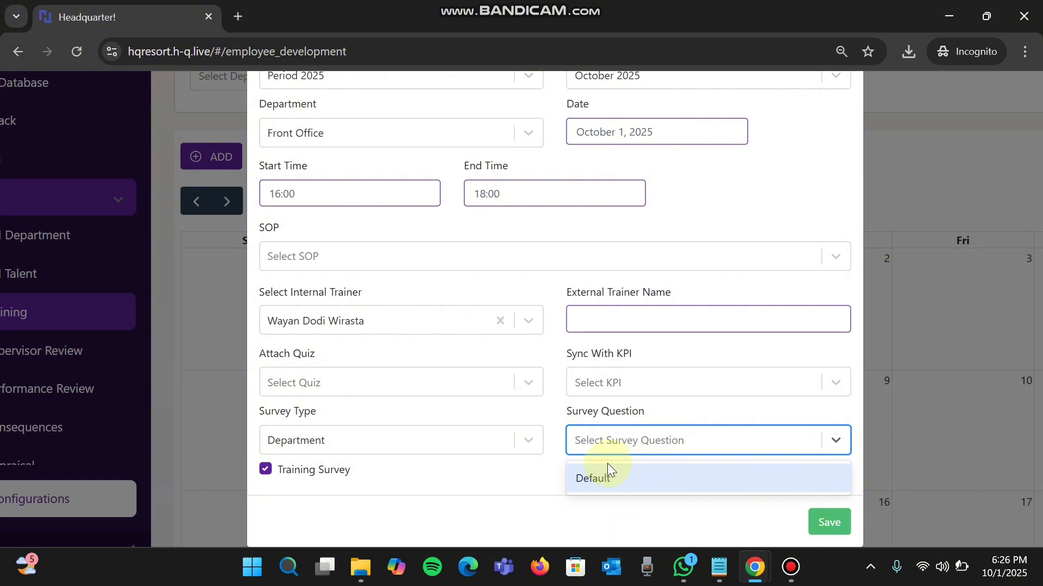
pyautogui.click(620, 480)
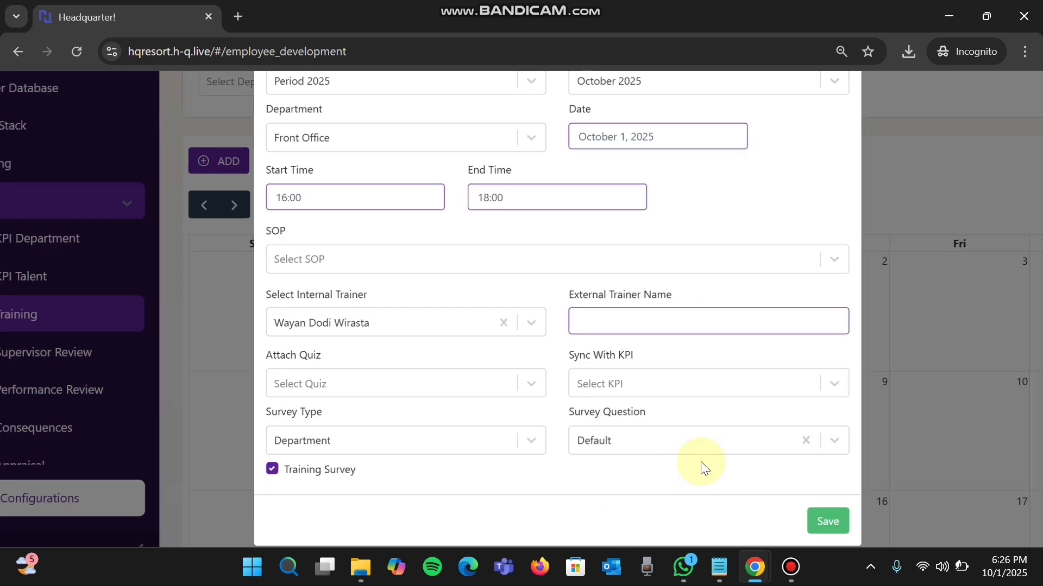
pyautogui.click(828, 521)
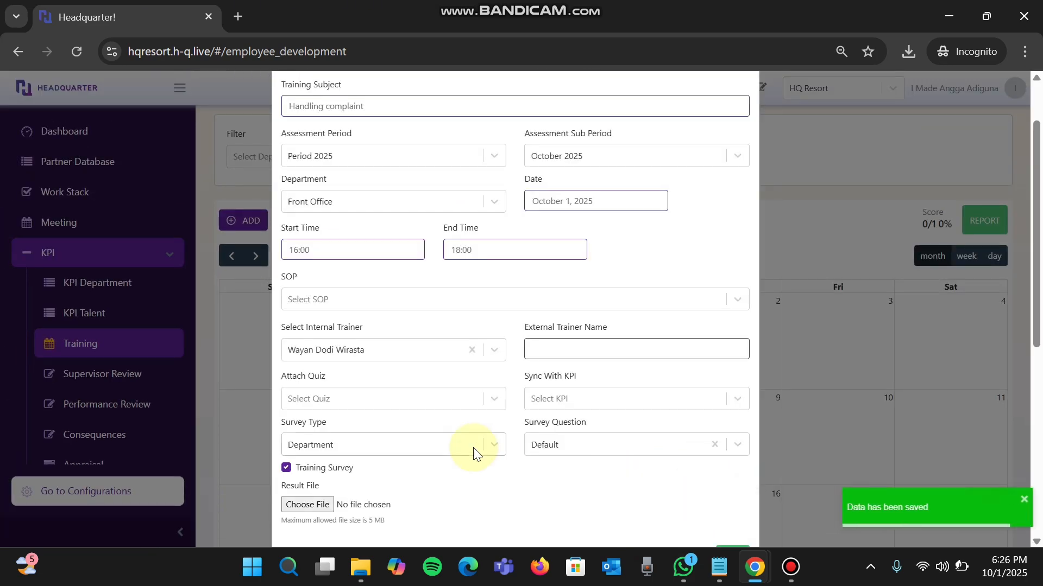
# - Add the signed-in account's talent from the A&G department as a participant of the training
pyautogui.scroll(-7, 474, 450)
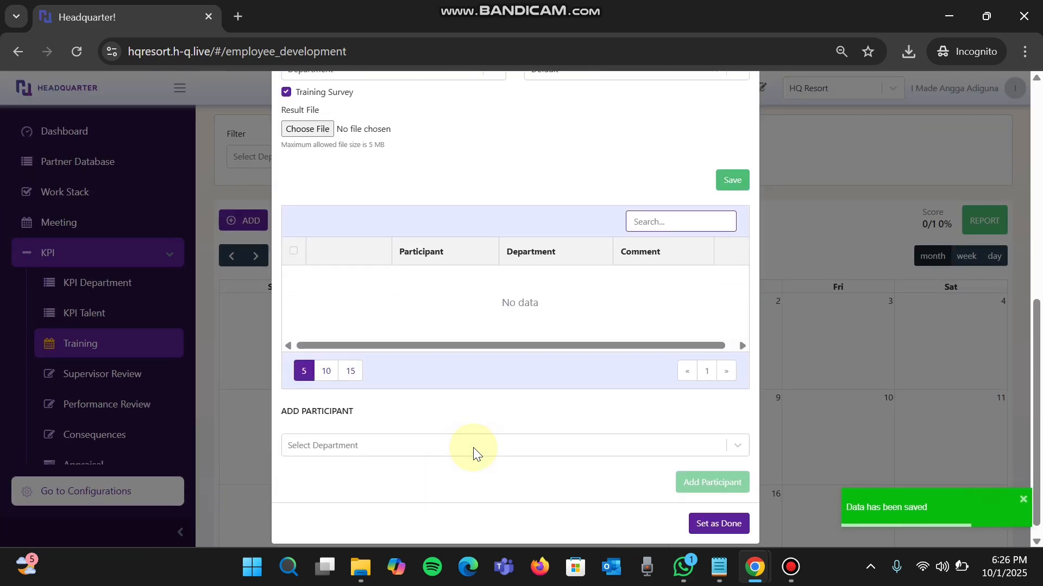
pyautogui.click(364, 444)
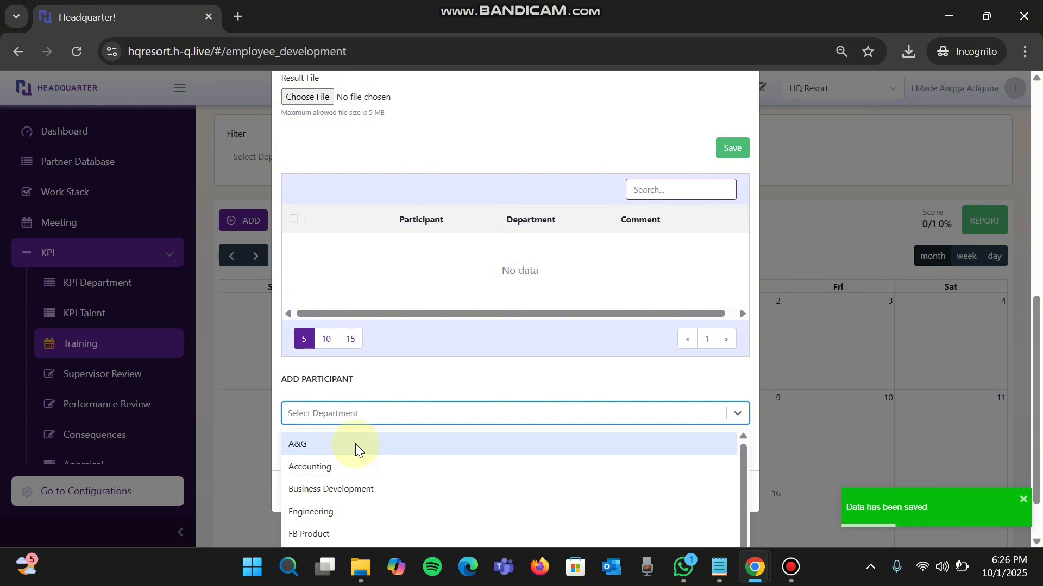
pyautogui.click(355, 444)
pyautogui.click(340, 458)
pyautogui.click(333, 481)
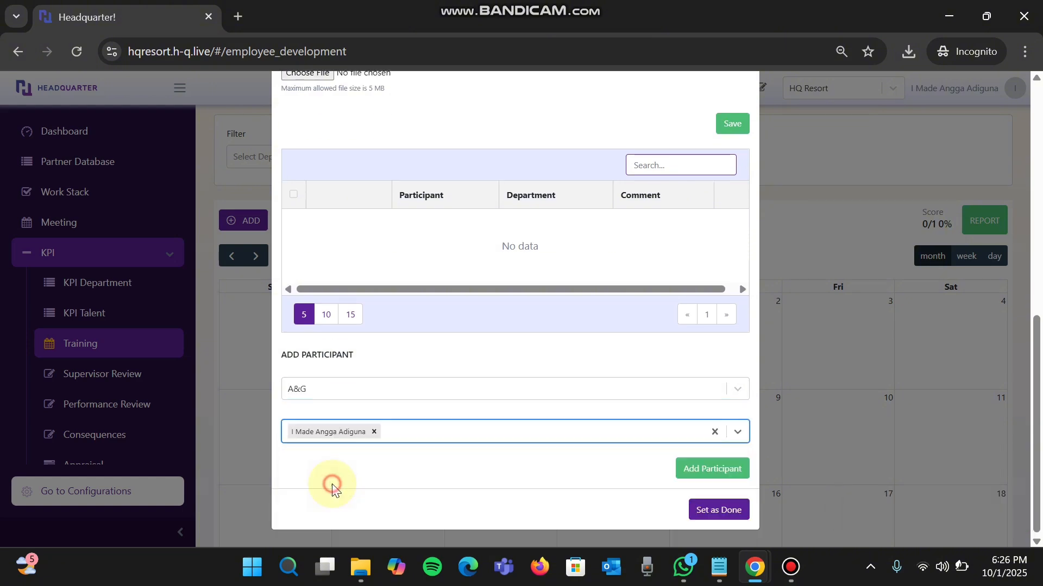
pyautogui.click(714, 470)
# - Add all talents of the FB Product department as participants of the training
pyautogui.click(429, 431)
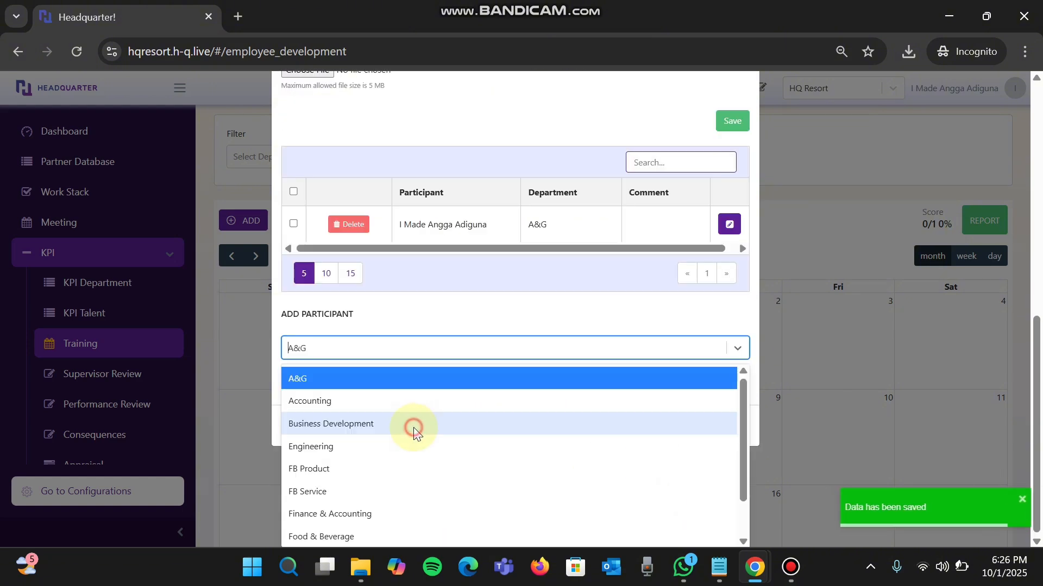
pyautogui.click(383, 466)
pyautogui.click(484, 431)
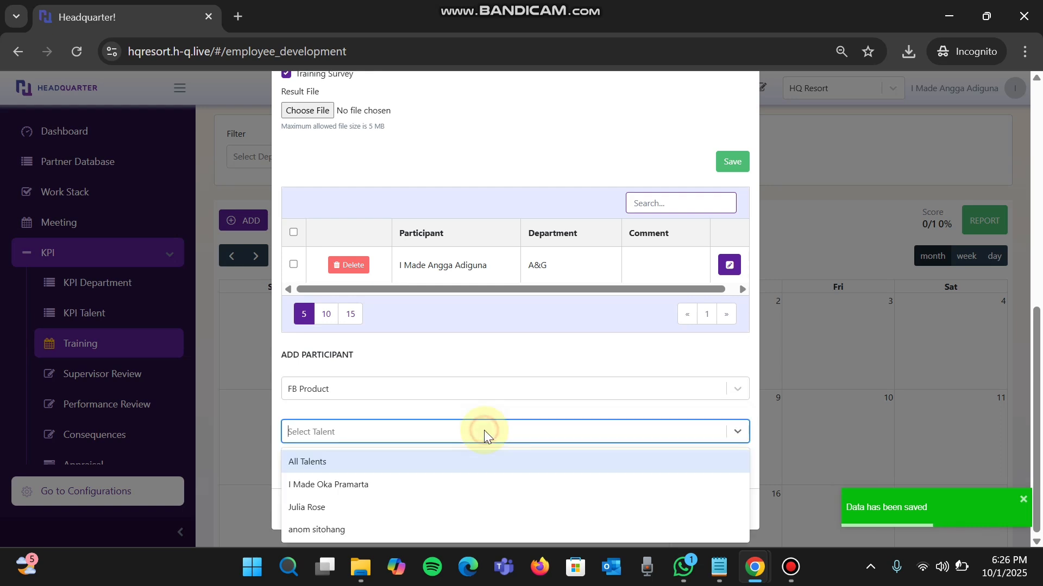
pyautogui.click(436, 464)
pyautogui.click(698, 468)
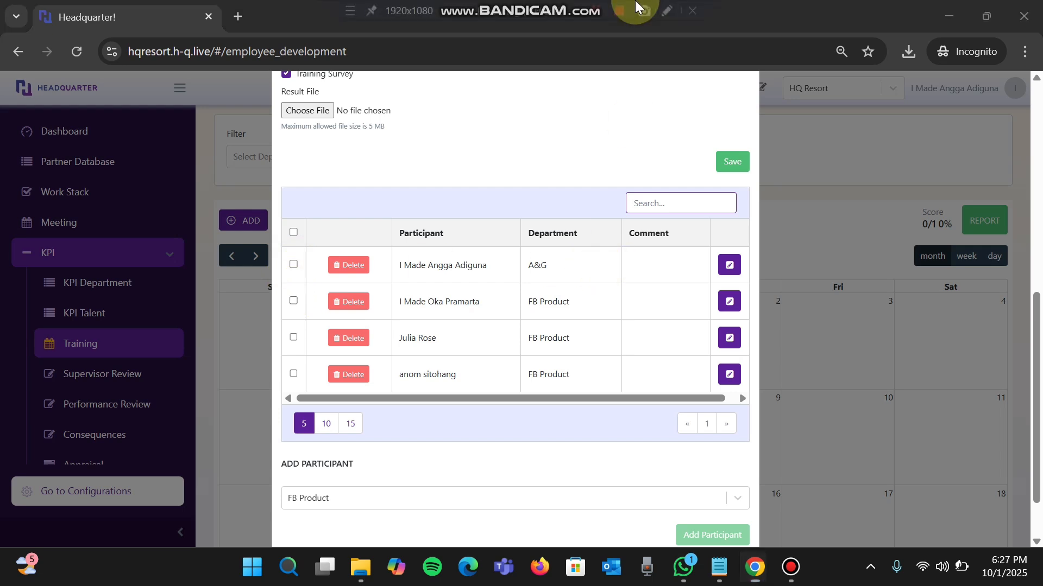
# - Mark all participants in the training's participant list and close the training form
pyautogui.click(292, 264)
pyautogui.click(294, 233)
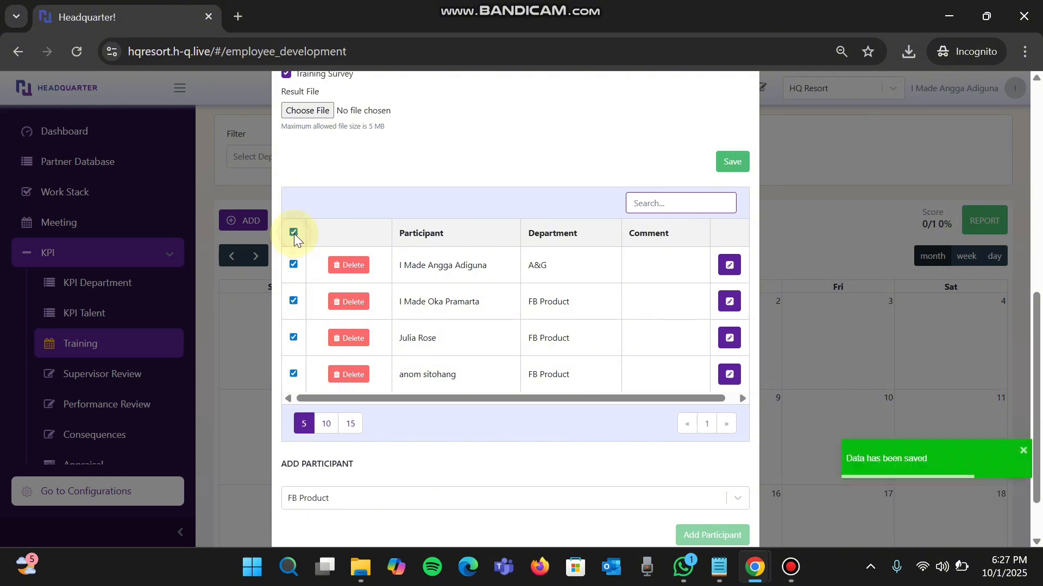
pyautogui.click(255, 294)
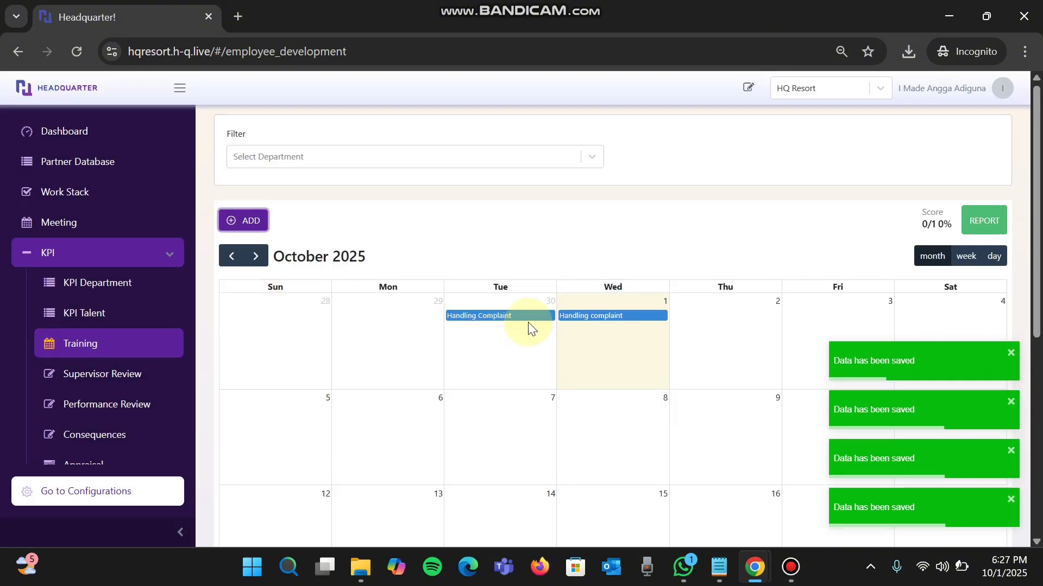
# - Reopen the October 1 "Handling complaint" training from the calendar and start answering its survey
pyautogui.click(591, 318)
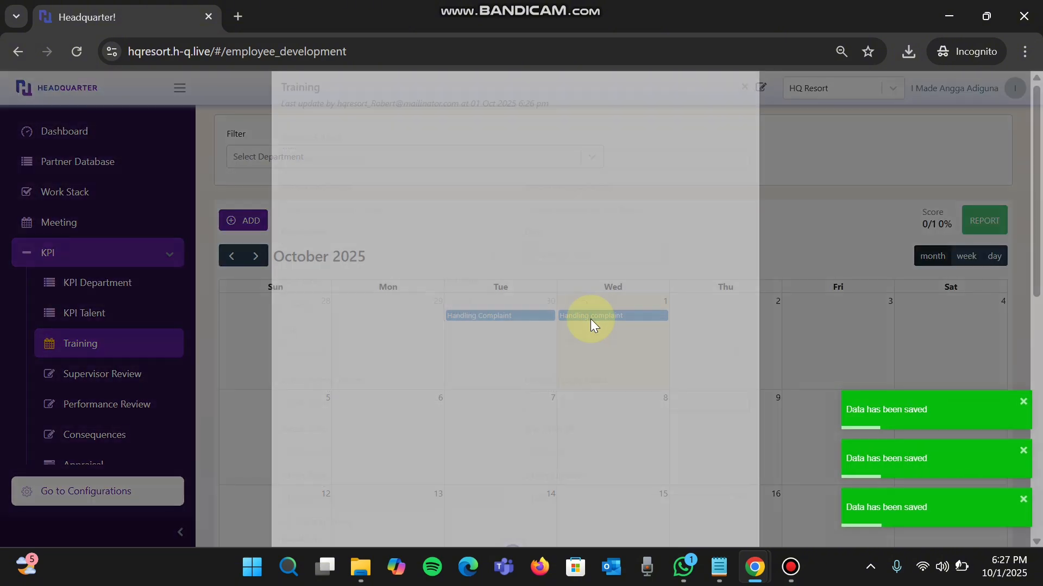
pyautogui.scroll(-6, 592, 320)
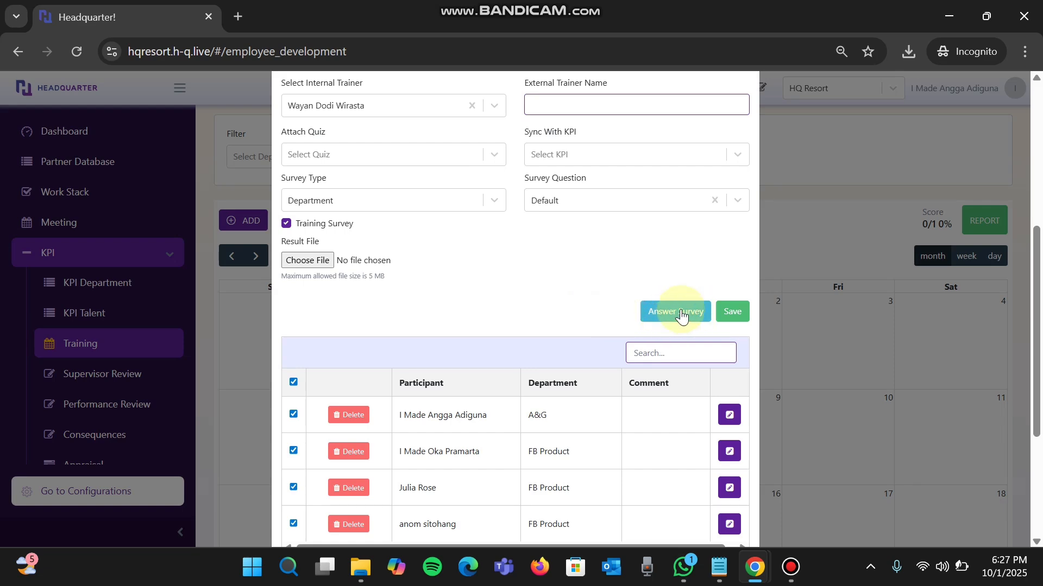
pyautogui.click(681, 313)
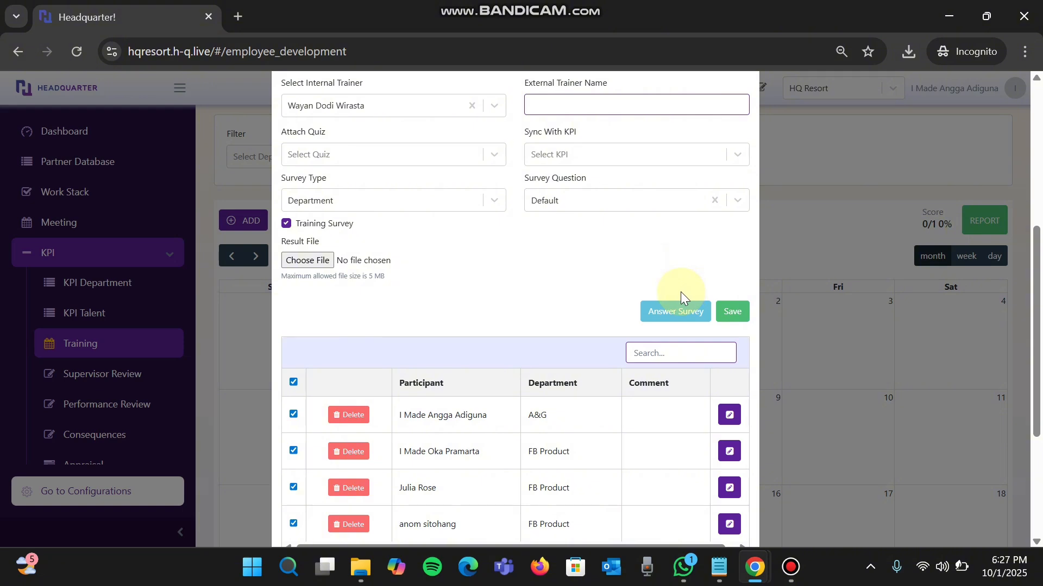
pyautogui.click(662, 315)
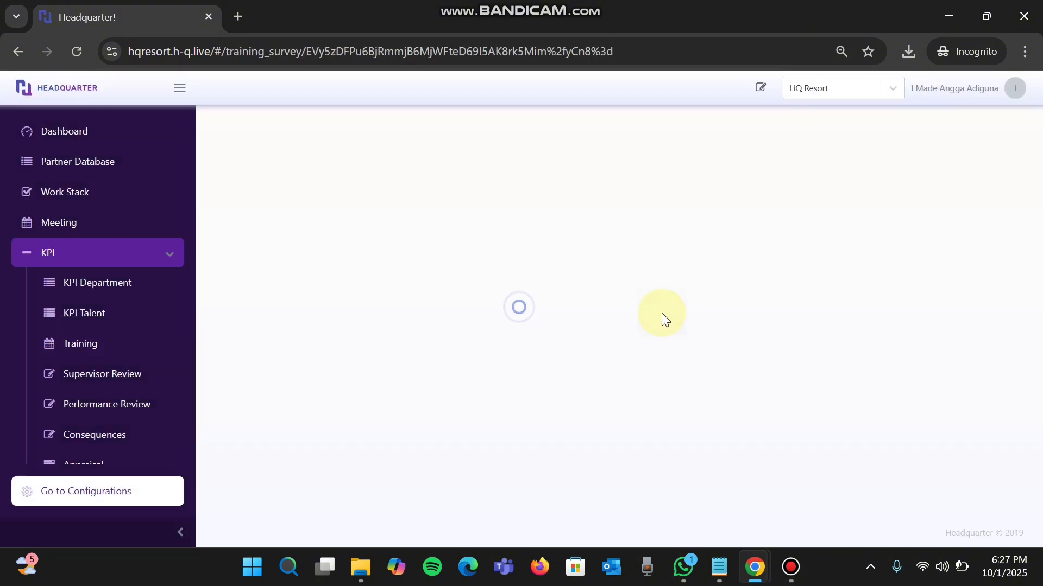
# - Rate the overall training experience 5 (Excellent) and answer "Yes, completely" on whether the sessions met expectations
pyautogui.scroll(-3, 662, 313)
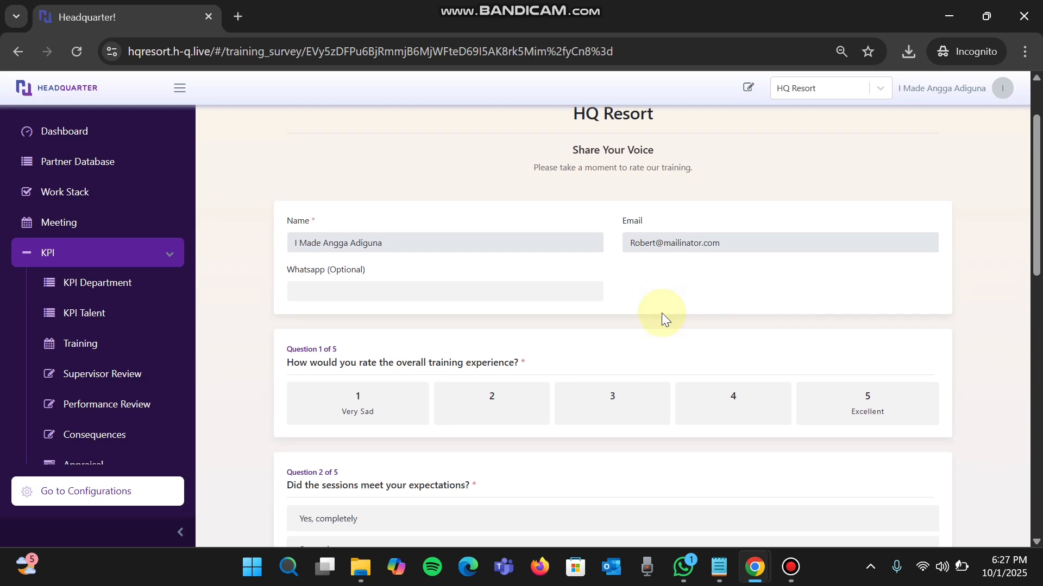
pyautogui.scroll(-1, 661, 313)
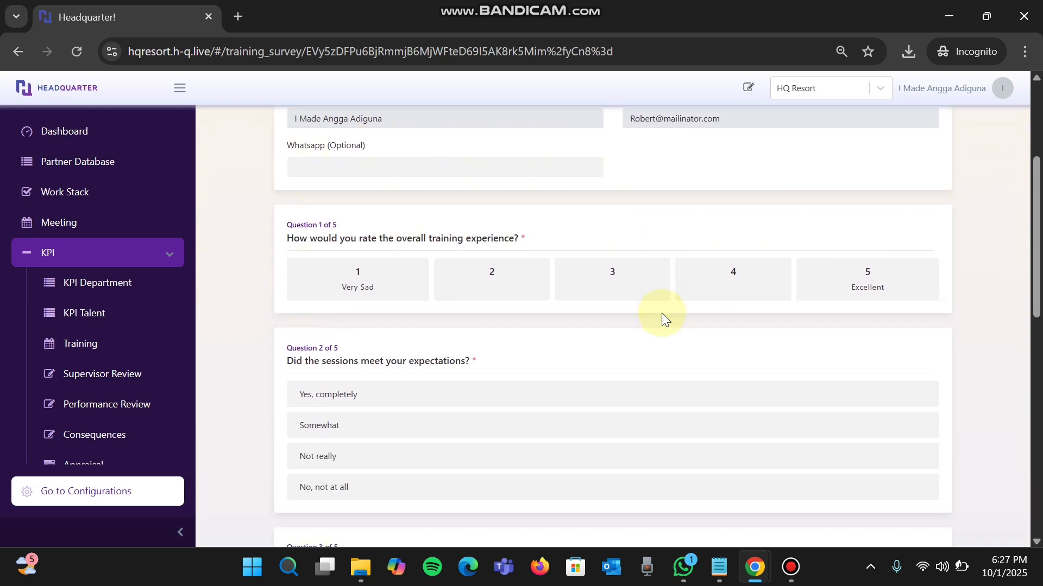
pyautogui.scroll(-2, 662, 313)
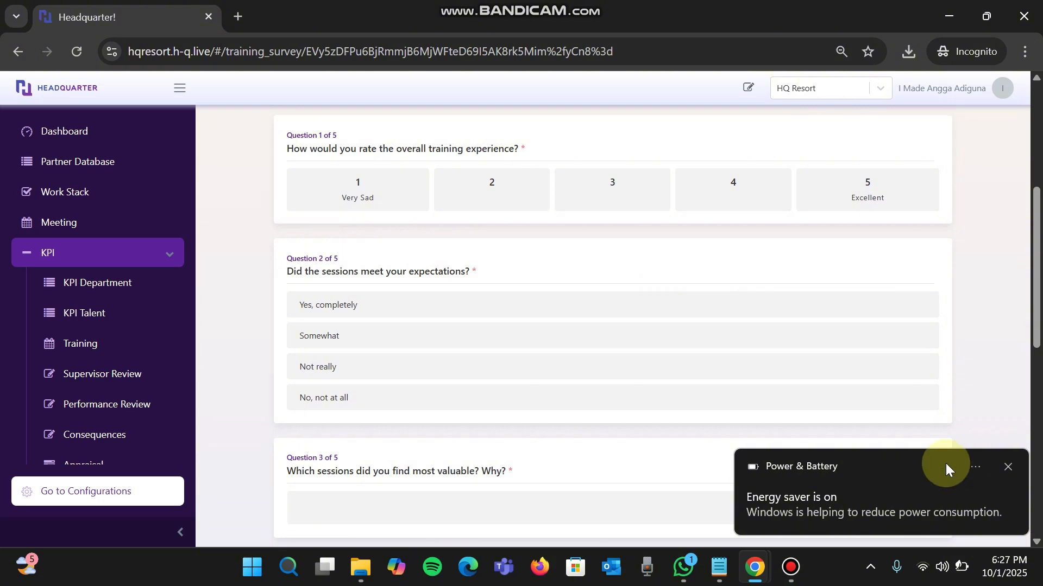
pyautogui.click(1008, 467)
pyautogui.scroll(4, 762, 313)
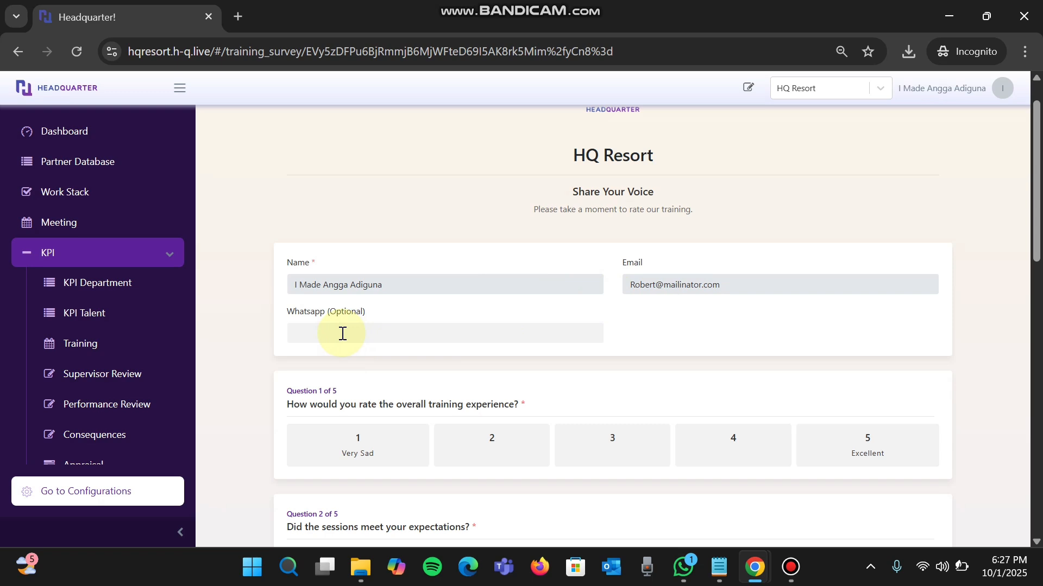
pyautogui.scroll(-2, 342, 333)
pyautogui.scroll(-1, 869, 313)
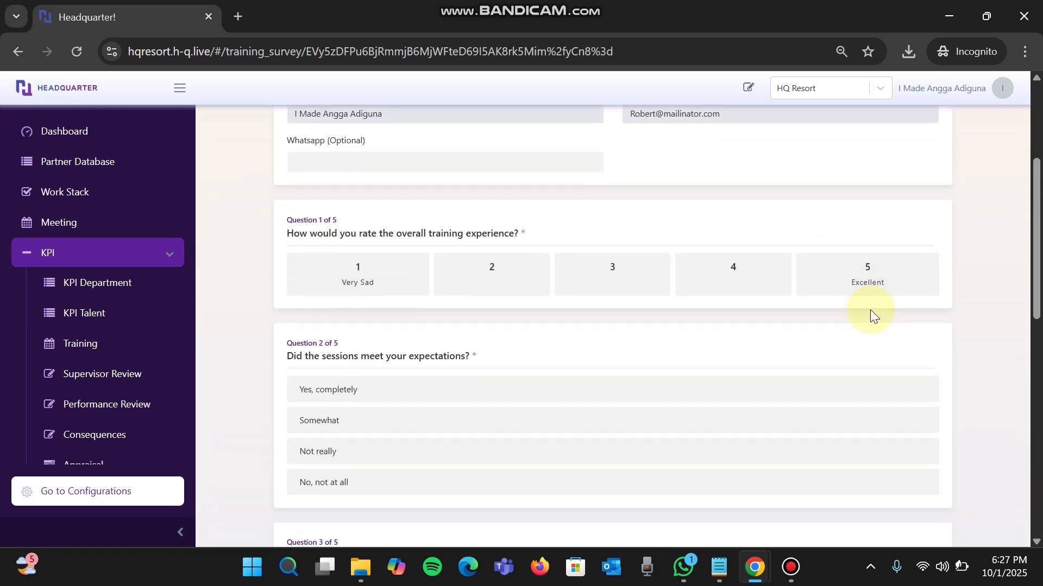
pyautogui.click(873, 270)
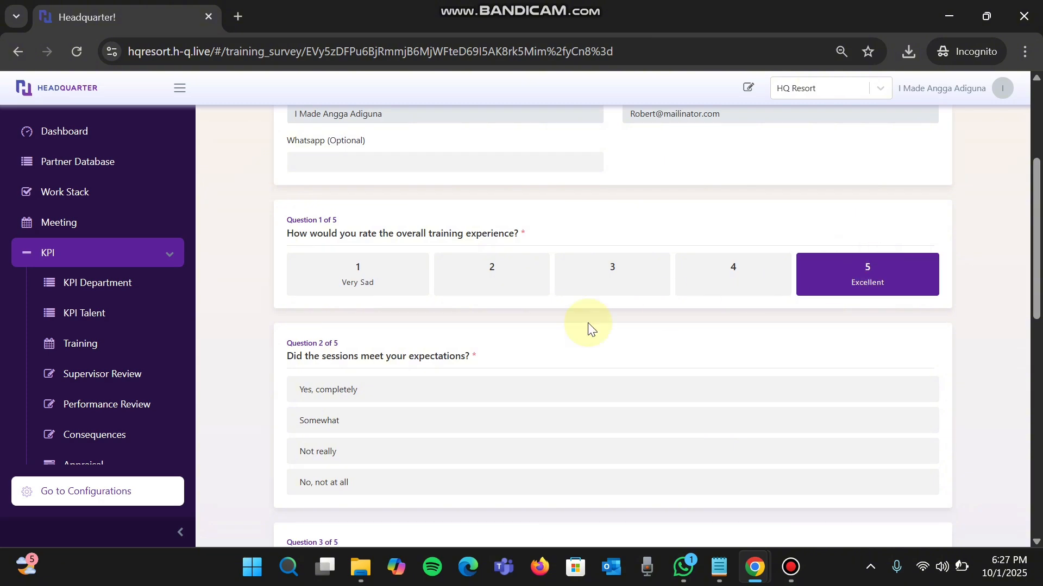
pyautogui.scroll(-1, 392, 370)
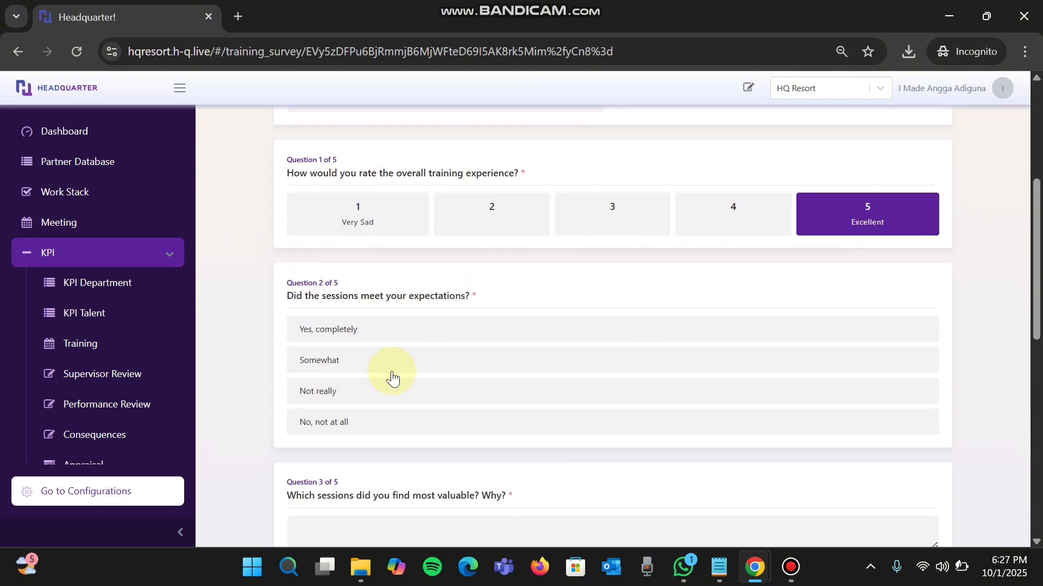
pyautogui.click(365, 331)
pyautogui.scroll(-1, 486, 481)
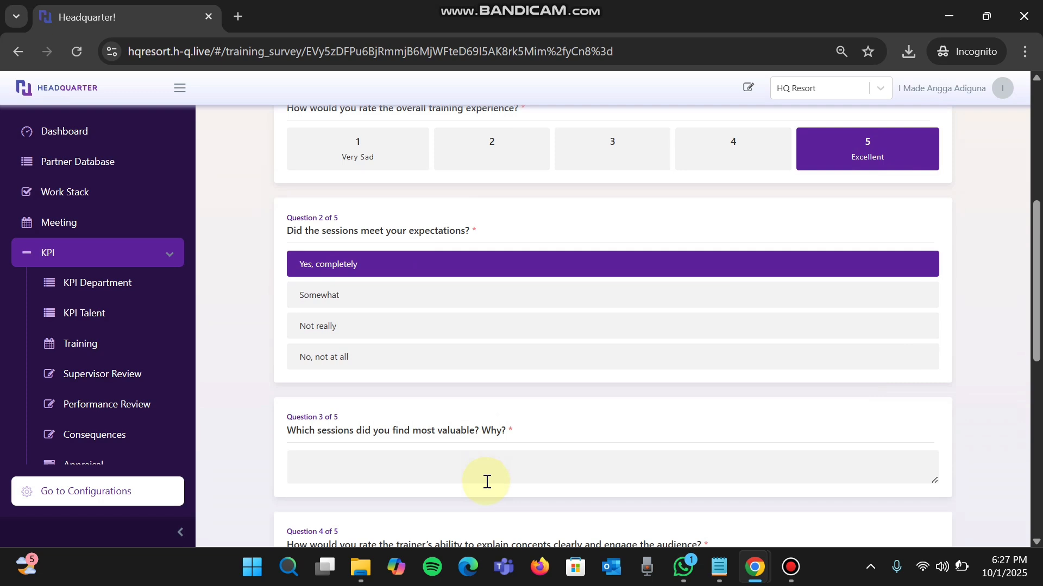
# - Answer "so useful" for the most valuable sessions, "perfect" for the trainer's ability and "Extremely helpful" for the training materials
pyautogui.click(486, 481)
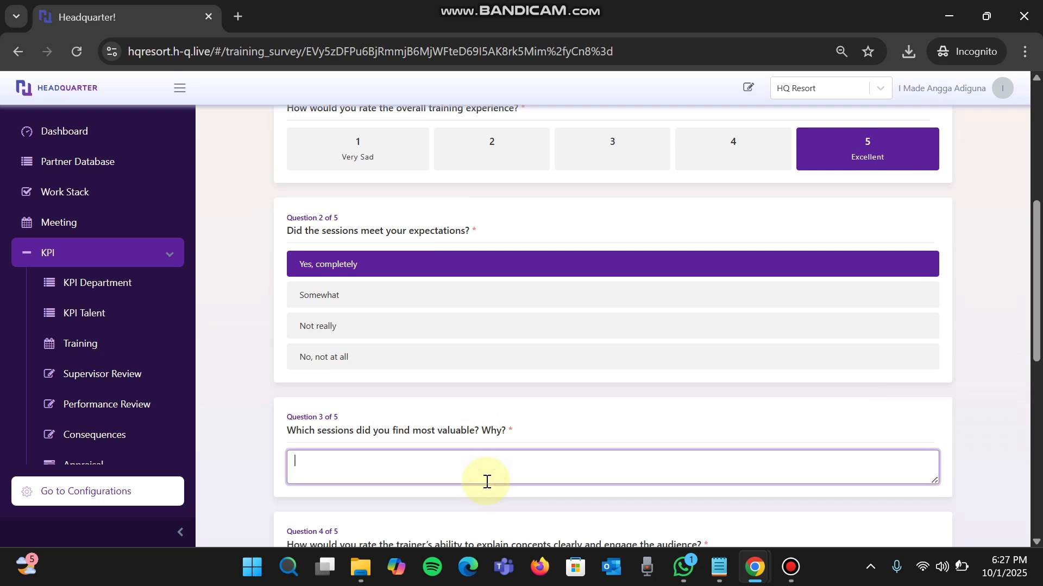
pyautogui.write('so useful')
pyautogui.scroll(-2, 487, 481)
pyautogui.click(376, 430)
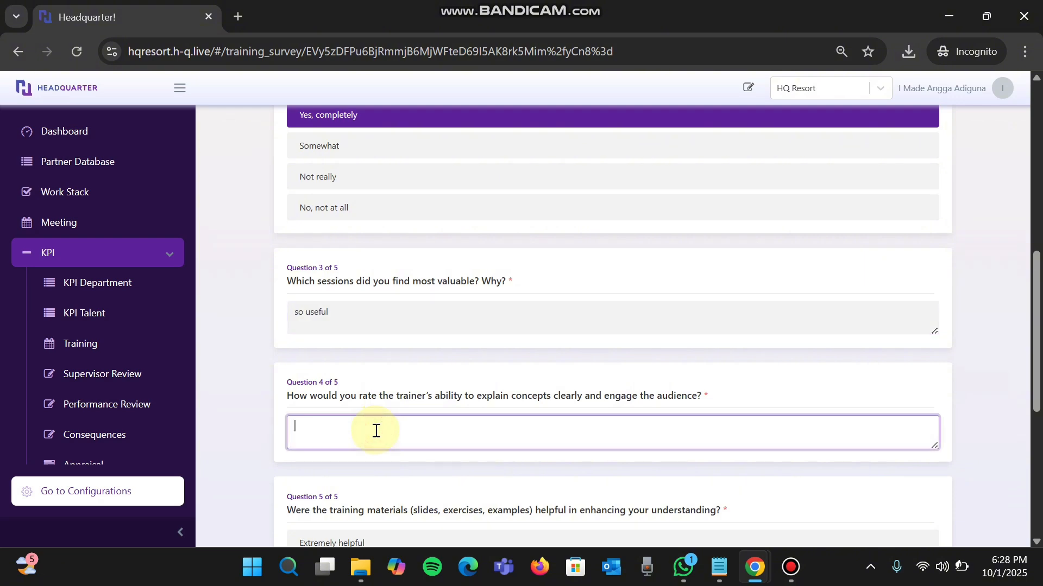
pyautogui.write('perfect')
pyautogui.scroll(-4, 375, 430)
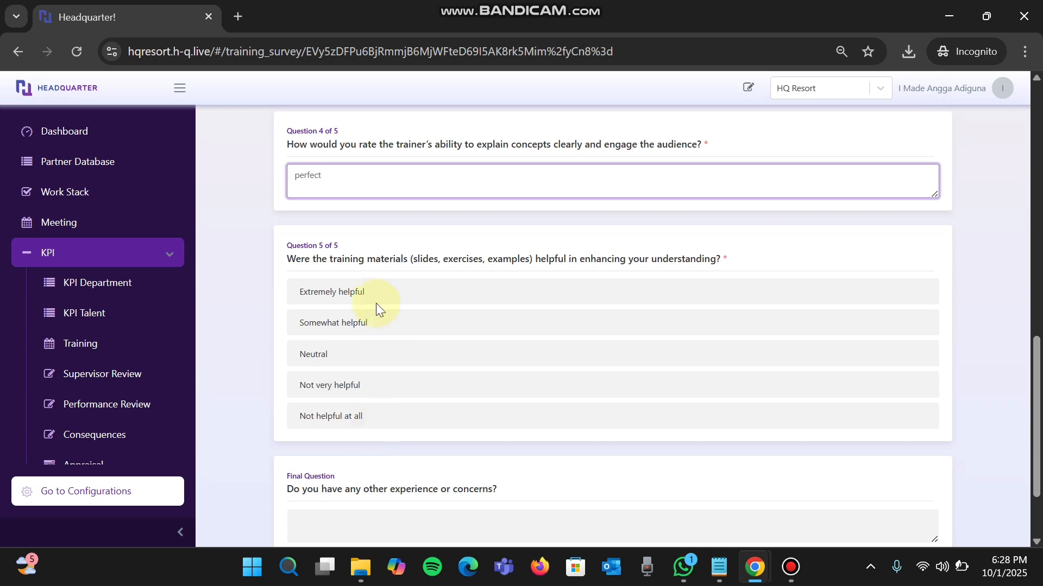
pyautogui.click(377, 300)
# - Review the answers in the training survey and submit it without a comment in the final question
pyautogui.scroll(8, 377, 300)
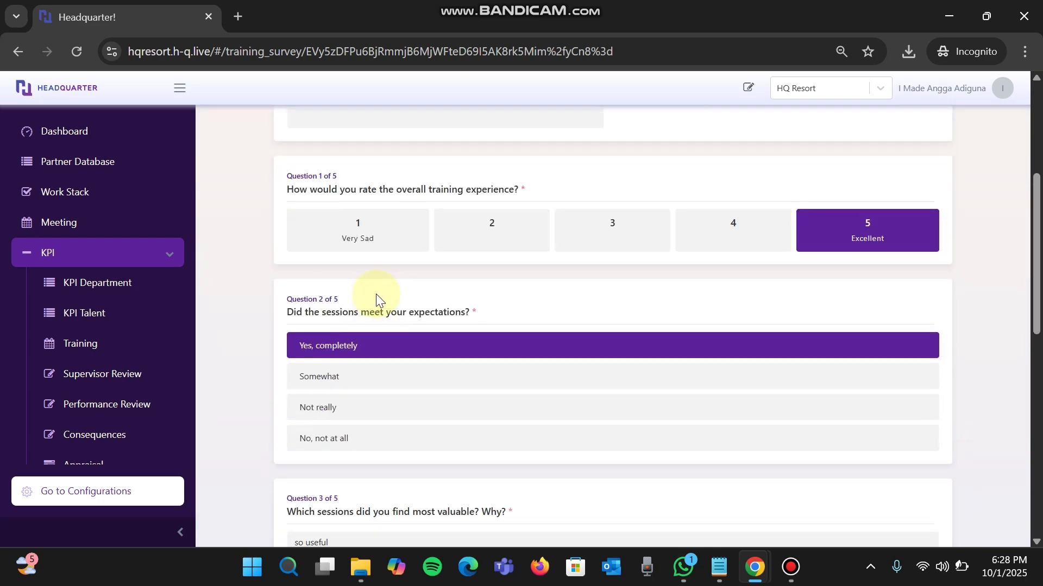
pyautogui.scroll(2, 293, 190)
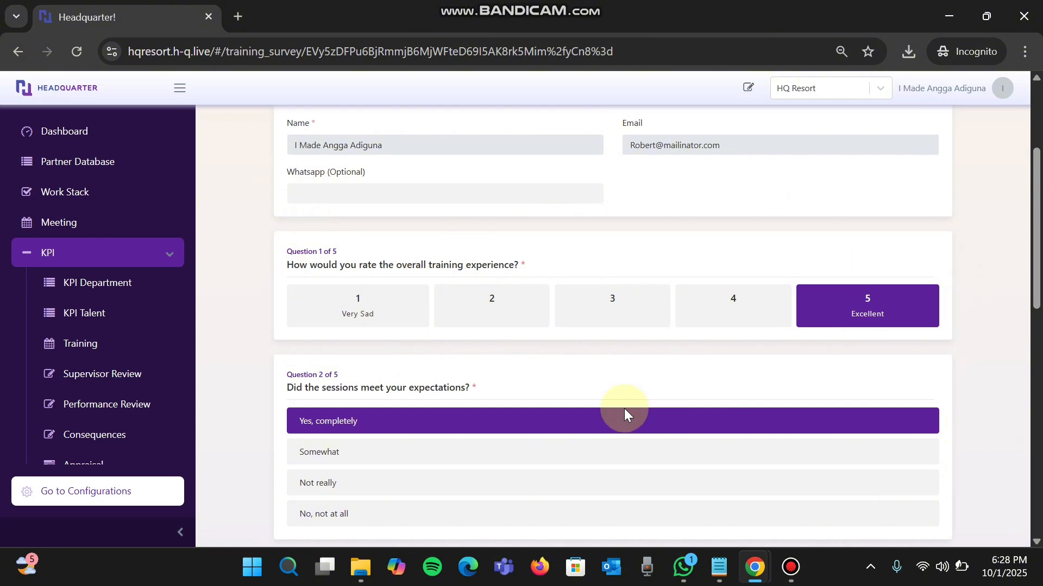
pyautogui.scroll(-3, 614, 418)
pyautogui.scroll(-3, 450, 410)
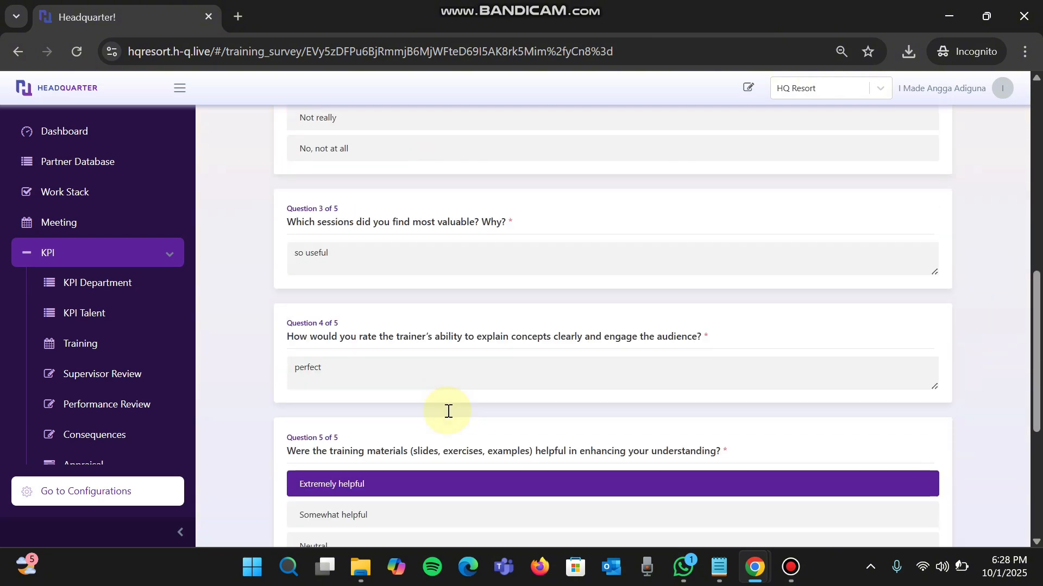
pyautogui.scroll(6, 449, 144)
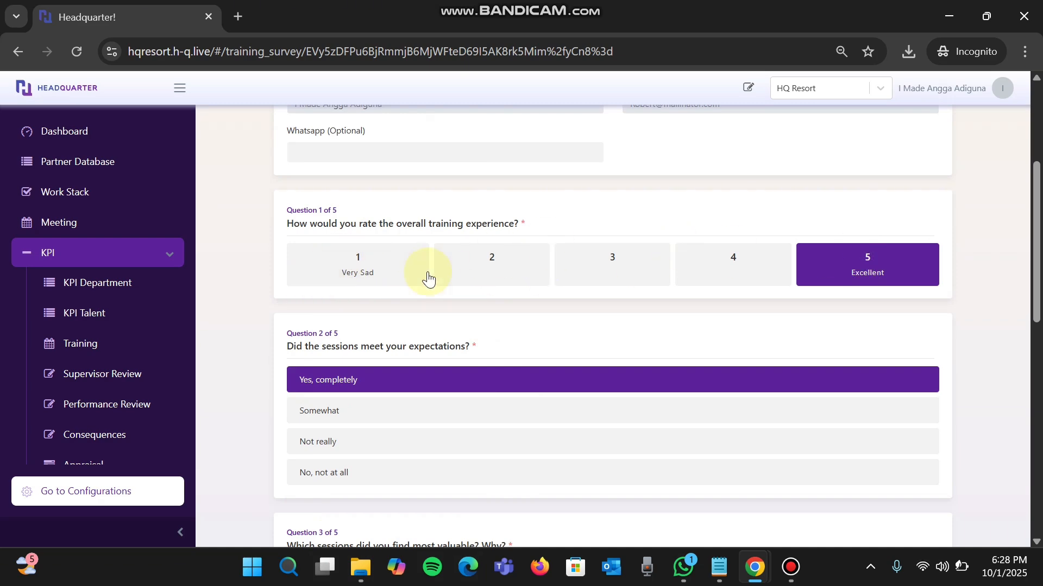
pyautogui.scroll(-10, 567, 261)
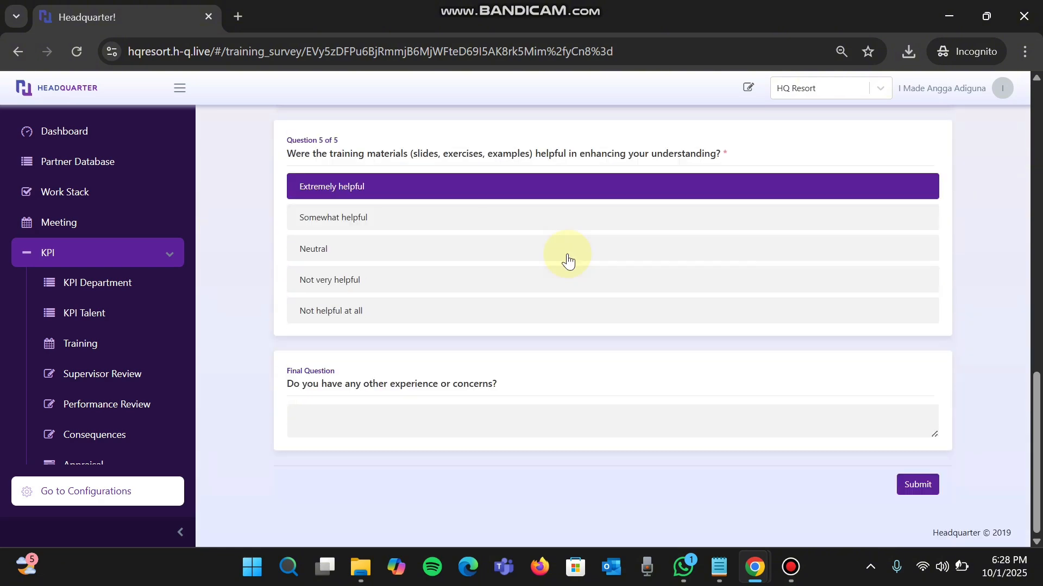
pyautogui.click(929, 489)
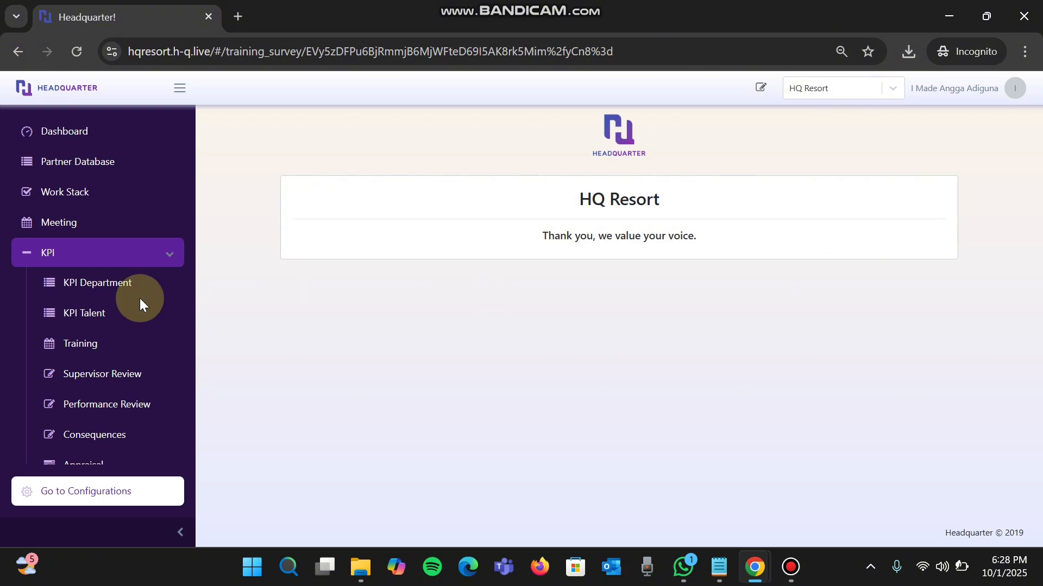
# - Reopen the October 1 "Handling complaint" training from the calendar, review its participants and set the training as done
pyautogui.click(84, 348)
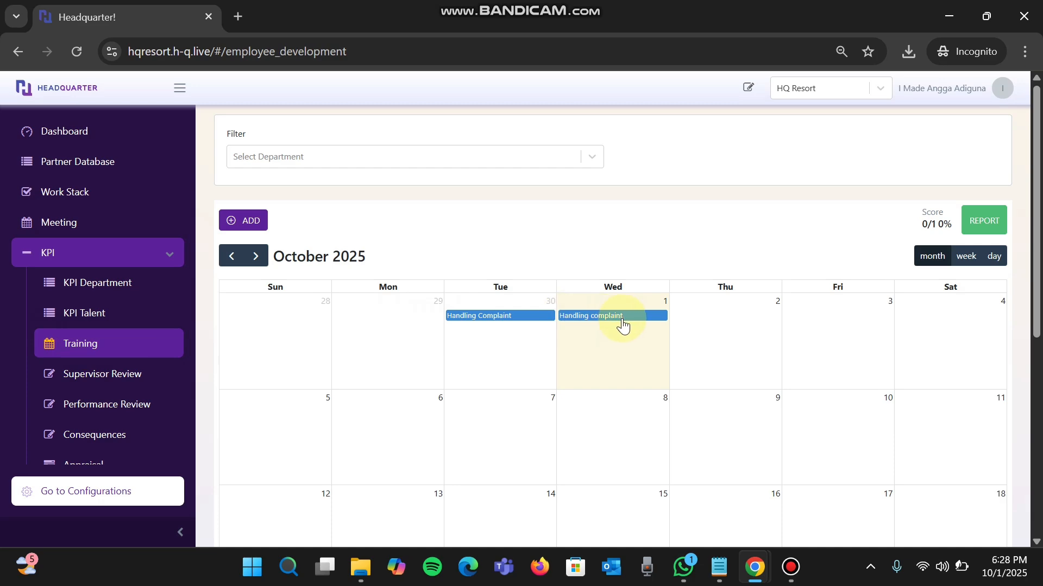
pyautogui.click(623, 320)
pyautogui.scroll(-4, 519, 371)
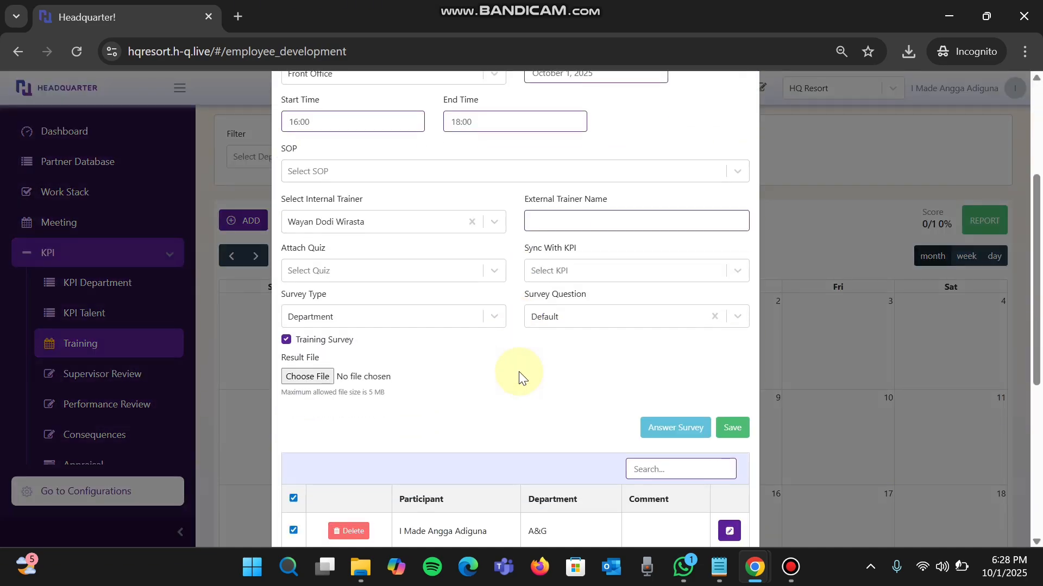
pyautogui.scroll(-5, 519, 371)
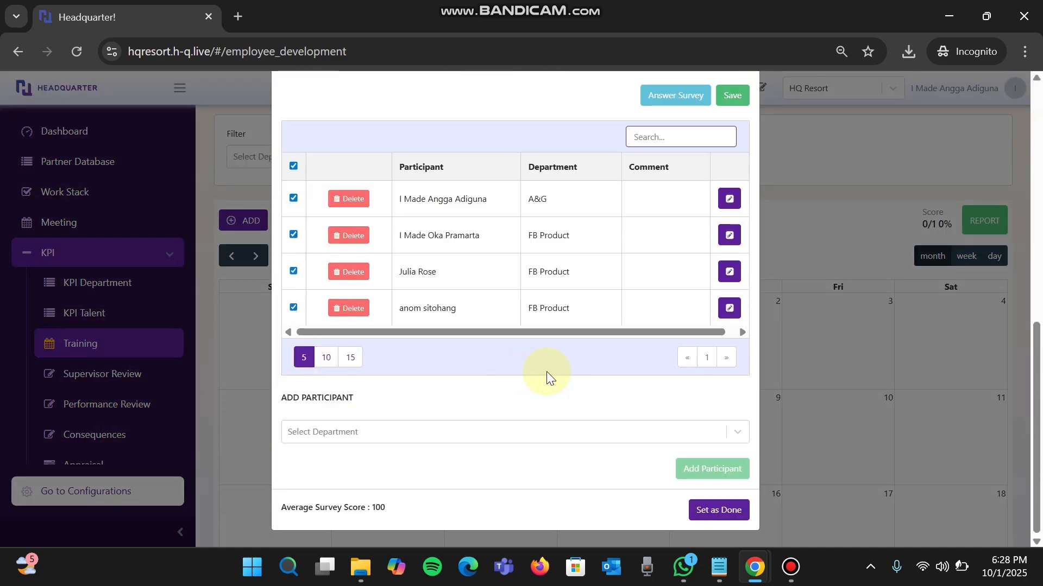
pyautogui.hscroll(1, 608, 205)
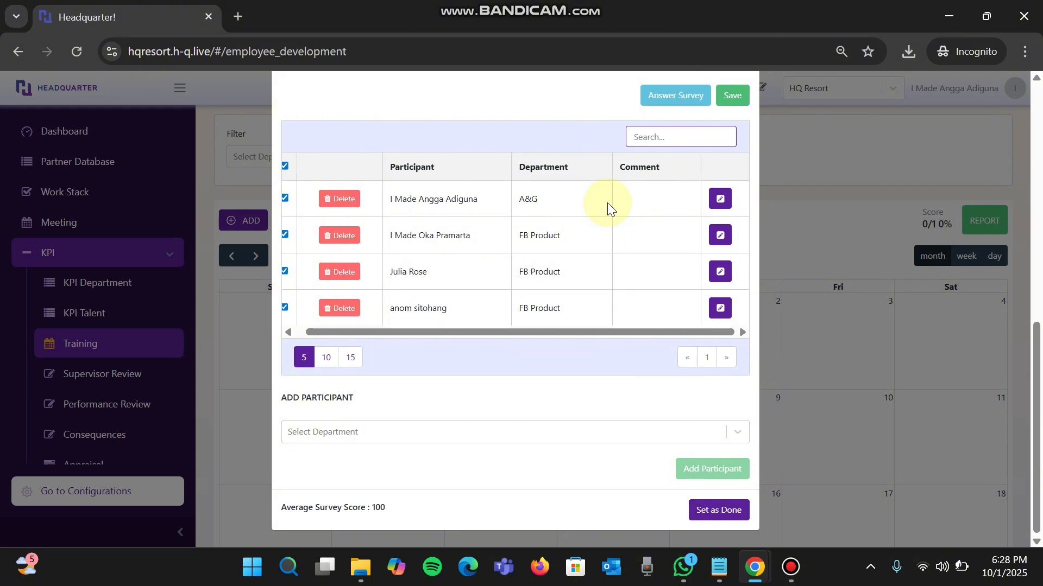
pyautogui.hscroll(-1, 609, 205)
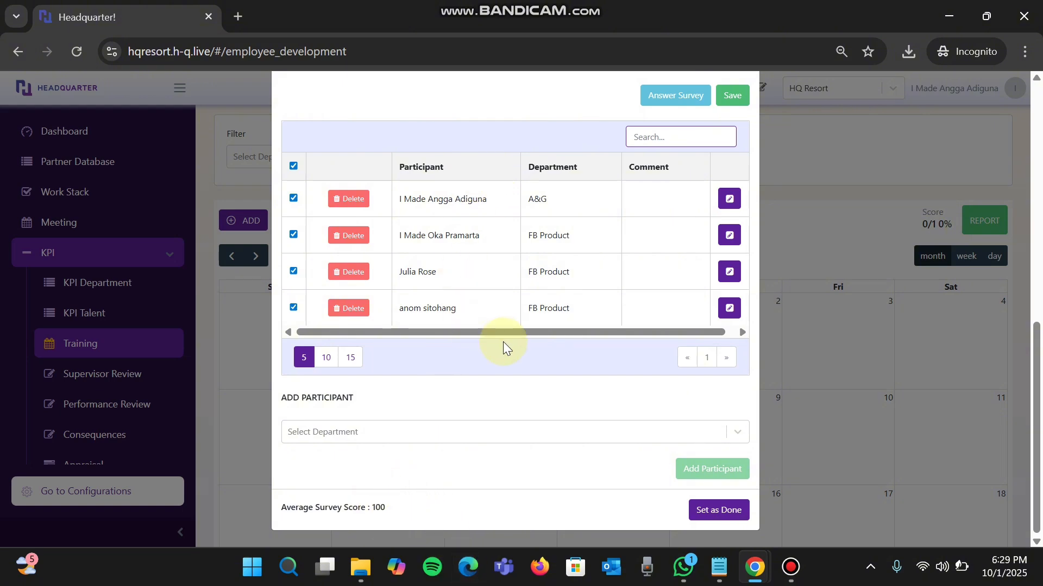
pyautogui.click(731, 513)
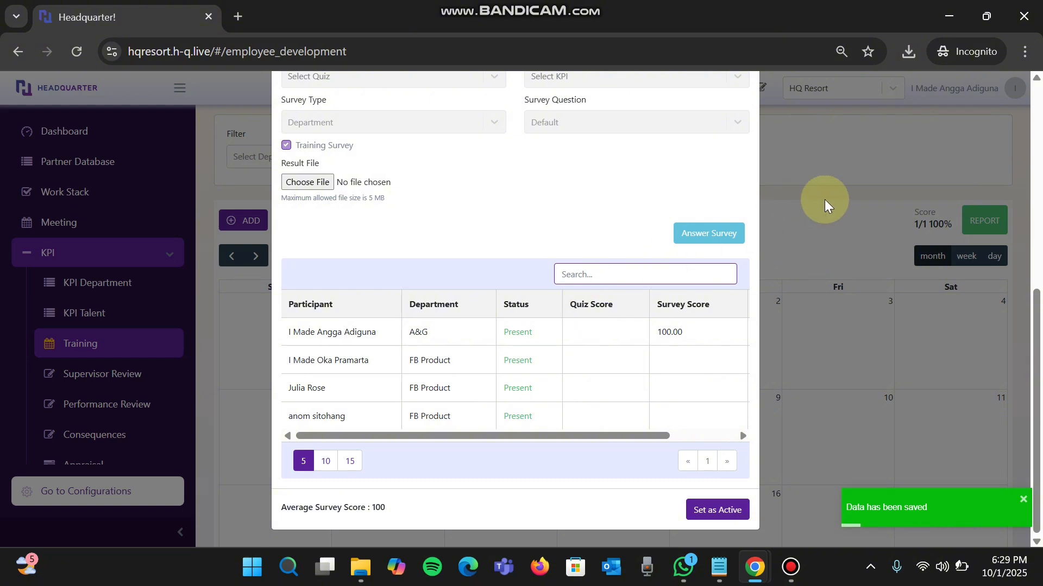
pyautogui.click(831, 222)
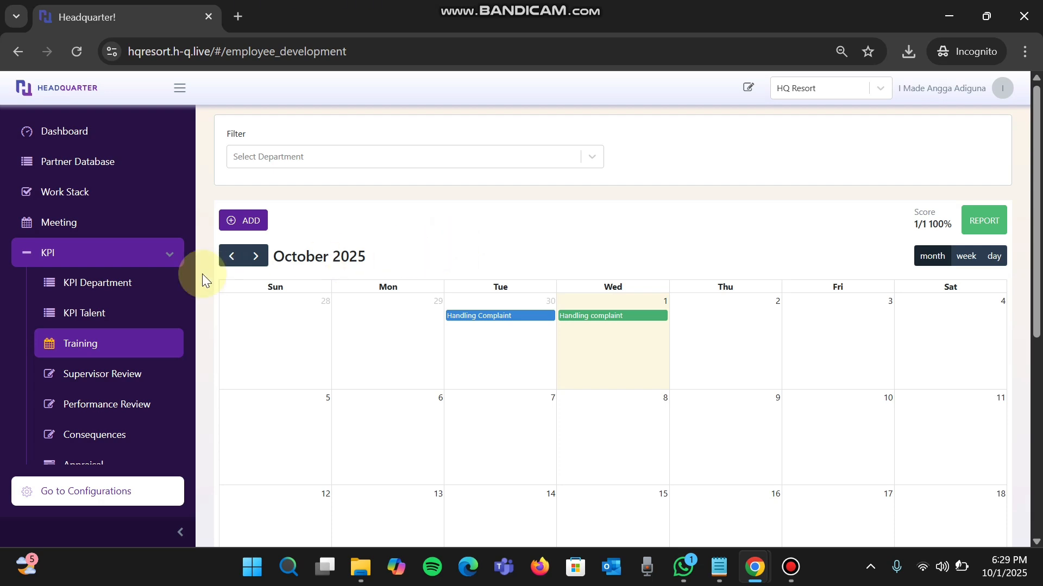
# - Check the Training Satisfaction Ratio Department result in the Front Office department KPI for October 2025
pyautogui.click(138, 293)
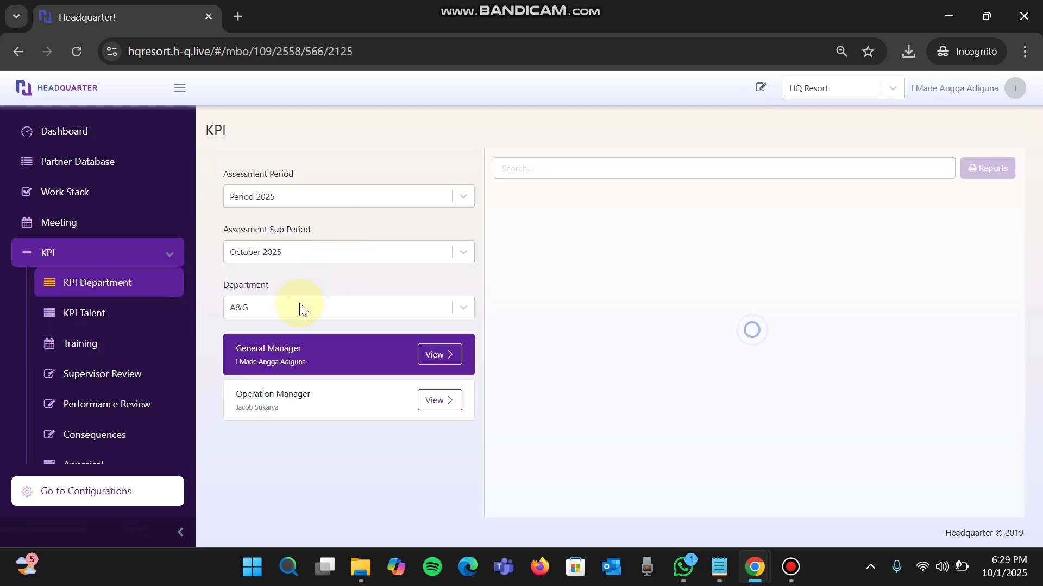
pyautogui.click(299, 307)
pyautogui.click(268, 449)
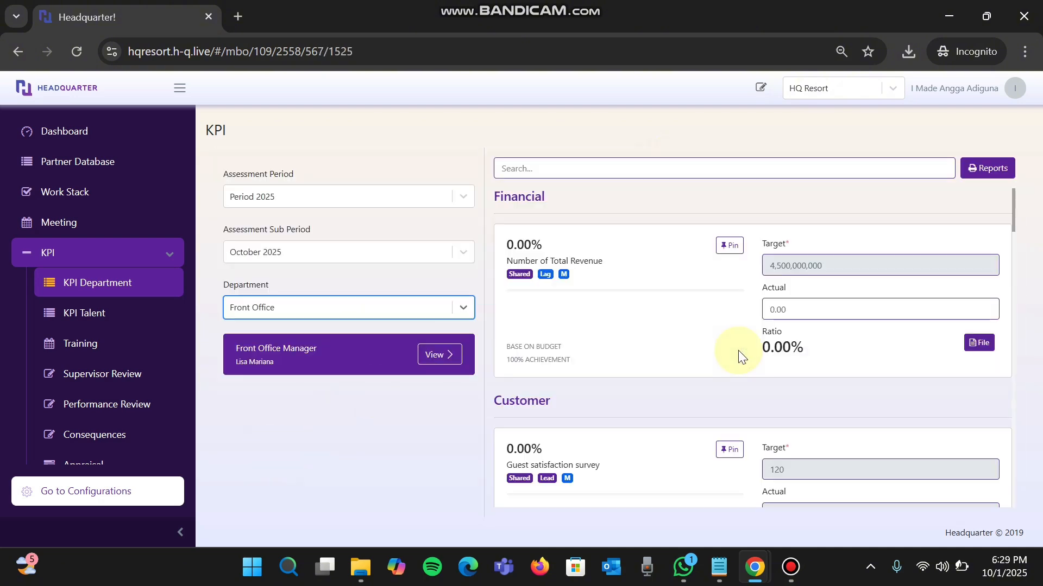
pyautogui.scroll(-10, 739, 354)
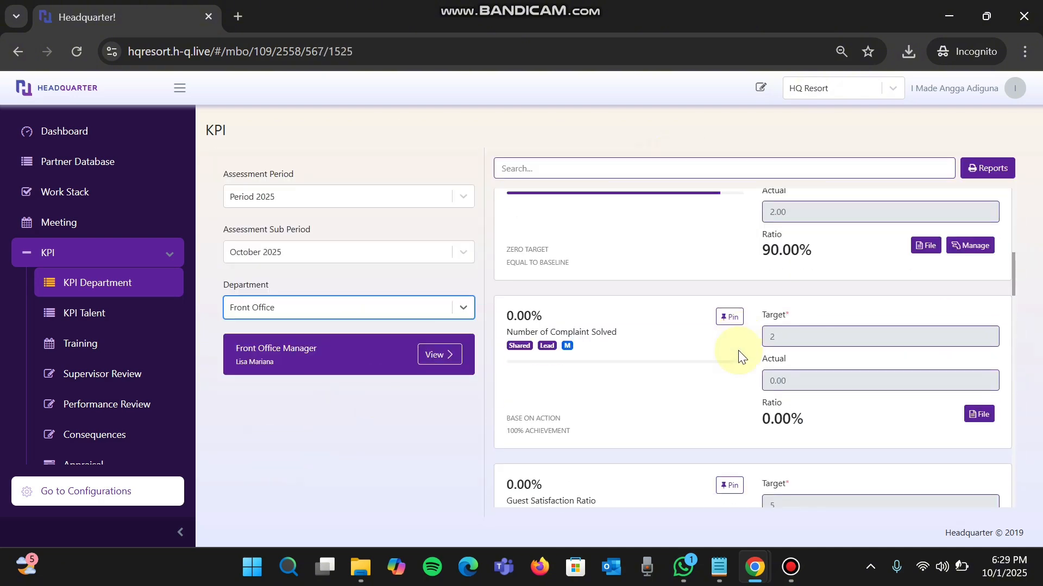
pyautogui.scroll(-15, 738, 355)
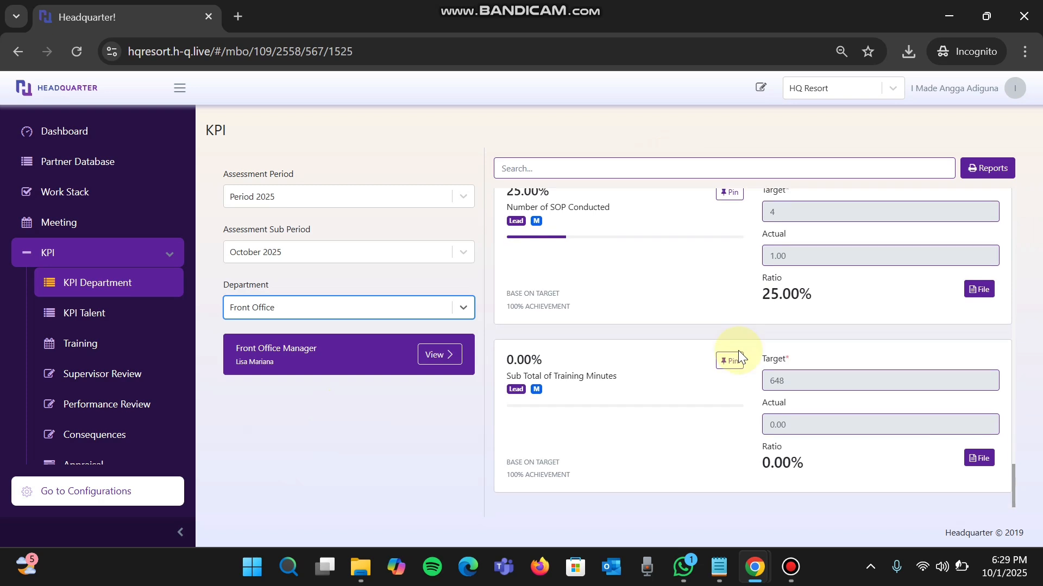
pyautogui.scroll(8, 738, 353)
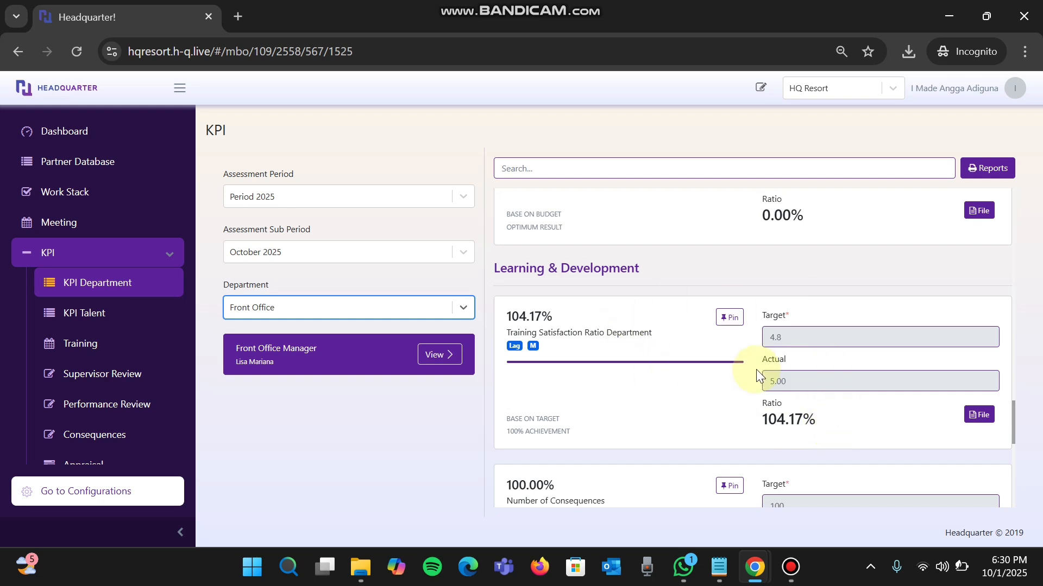
# - Open the Training Survey report from the KPI reports
pyautogui.click(156, 249)
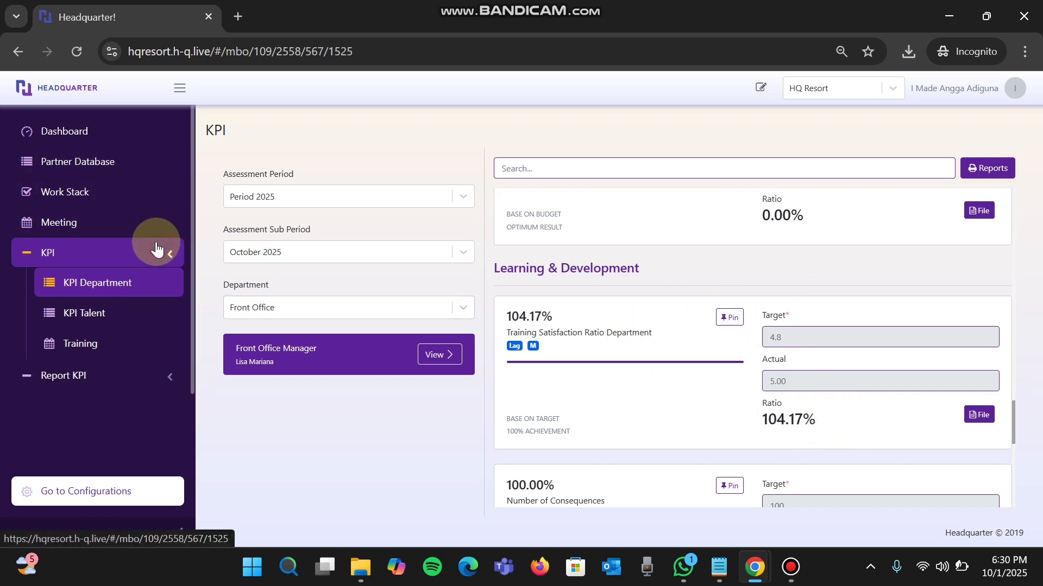
pyautogui.click(124, 284)
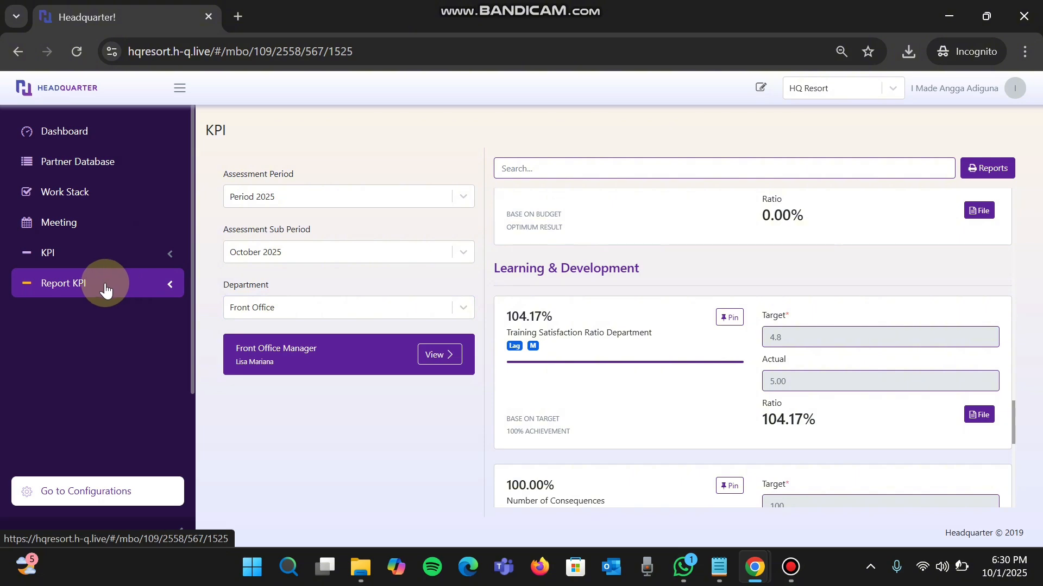
pyautogui.scroll(-2, 87, 410)
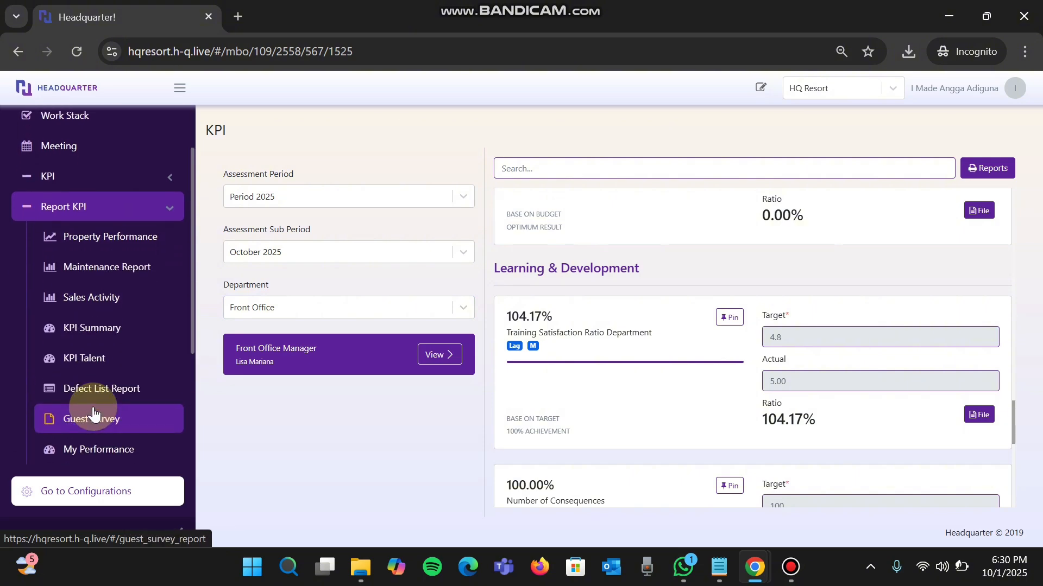
pyautogui.scroll(-5, 93, 412)
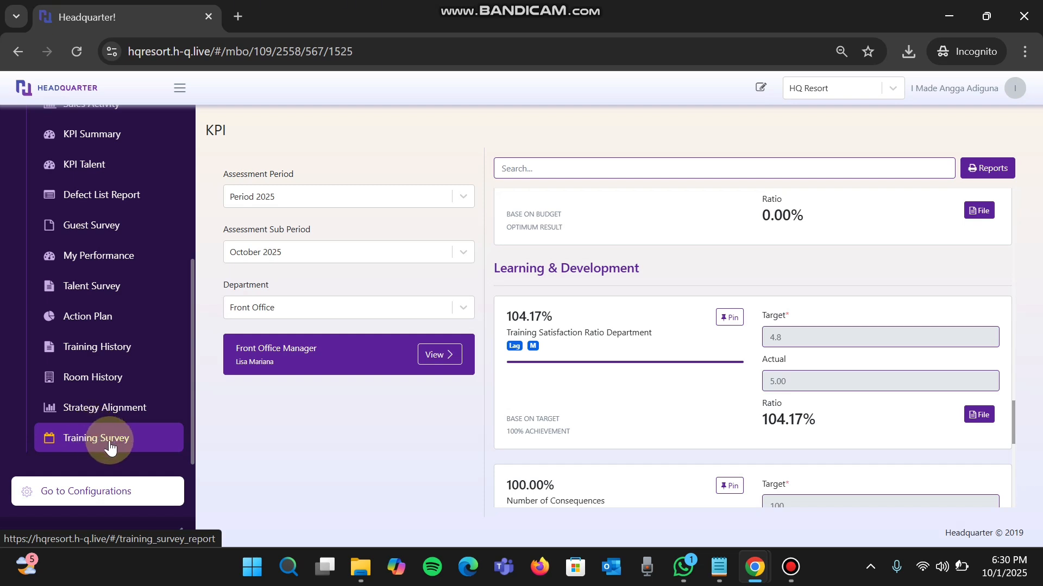
pyautogui.click(90, 442)
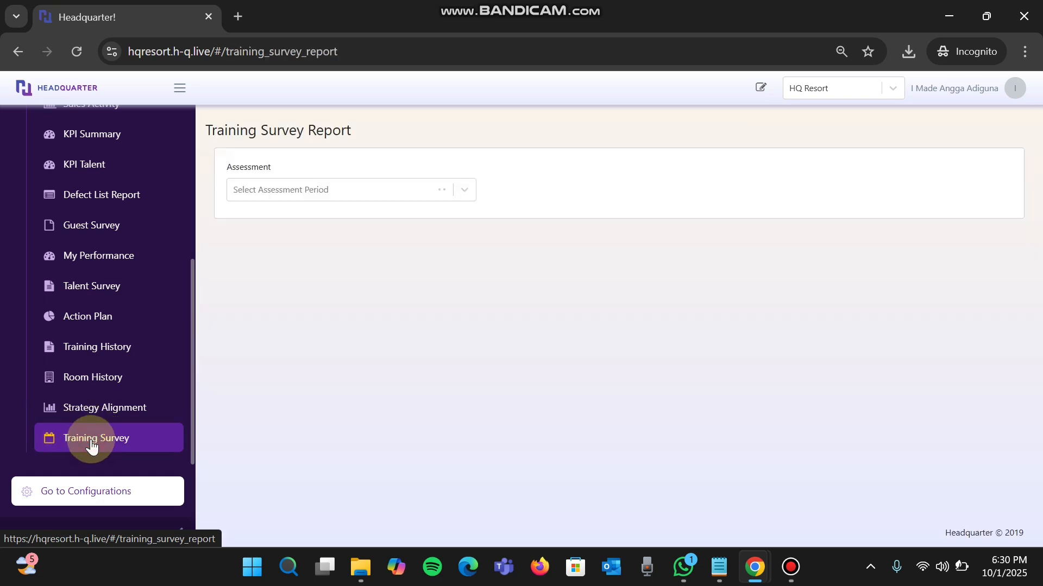
# - Set the training survey report's assessment to Period 2025 and its period to October 2025
pyautogui.click(371, 185)
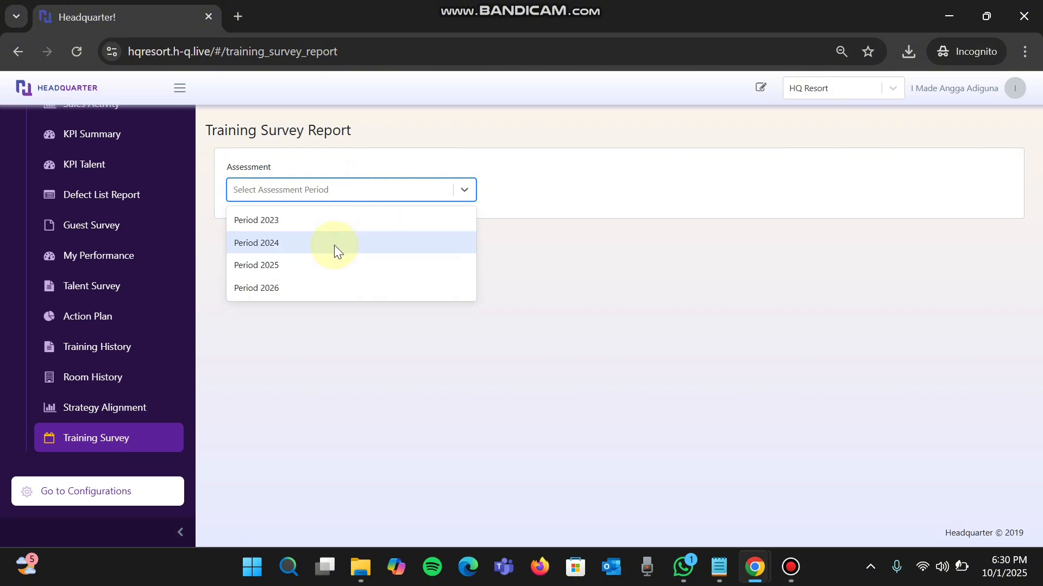
pyautogui.click(332, 266)
pyautogui.click(584, 191)
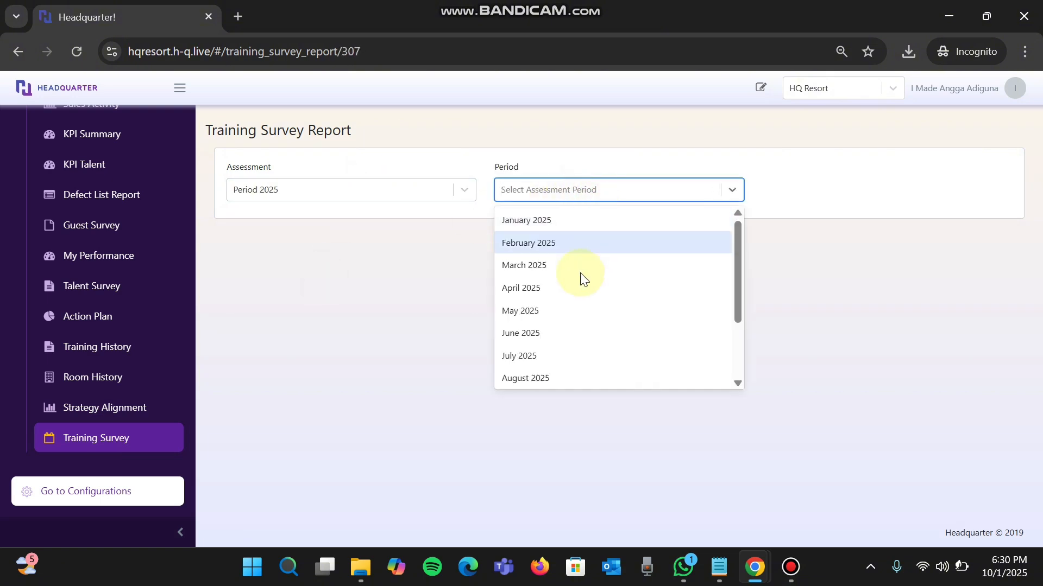
pyautogui.scroll(-3, 580, 272)
pyautogui.click(556, 328)
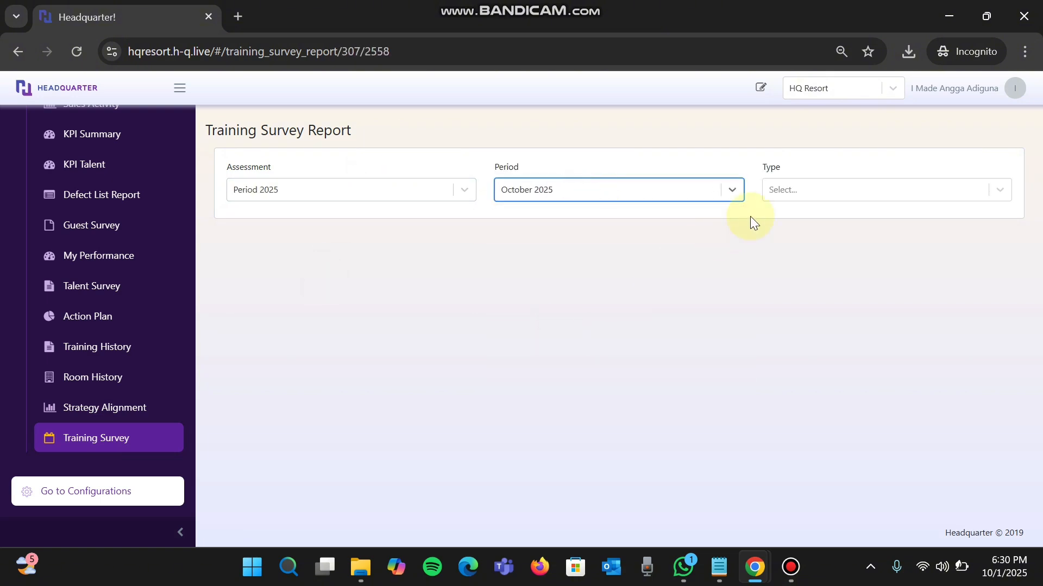
# - Set the survey report type to By Department and choose the Front Office department
pyautogui.click(810, 192)
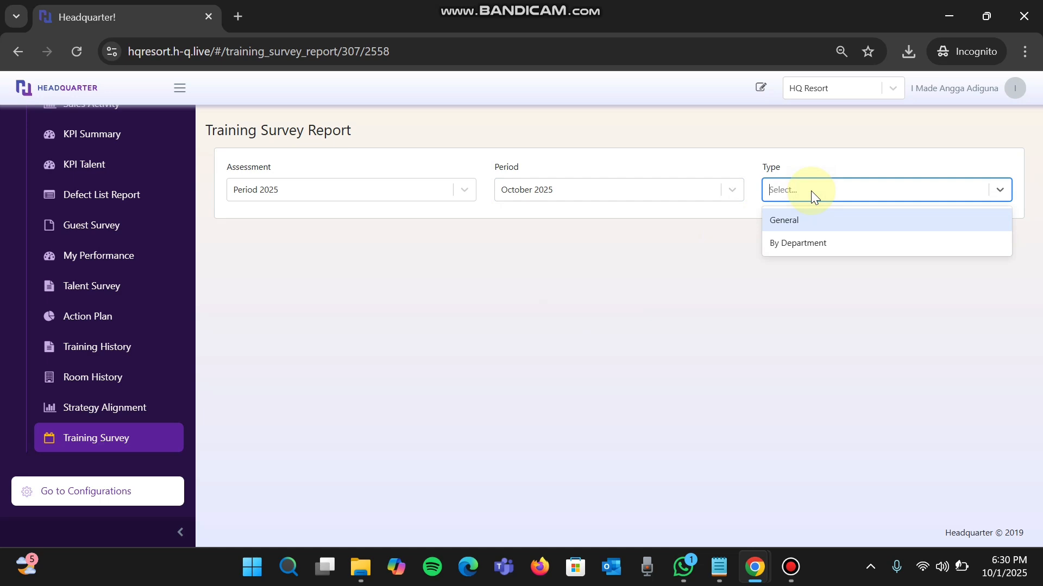
pyautogui.click(809, 246)
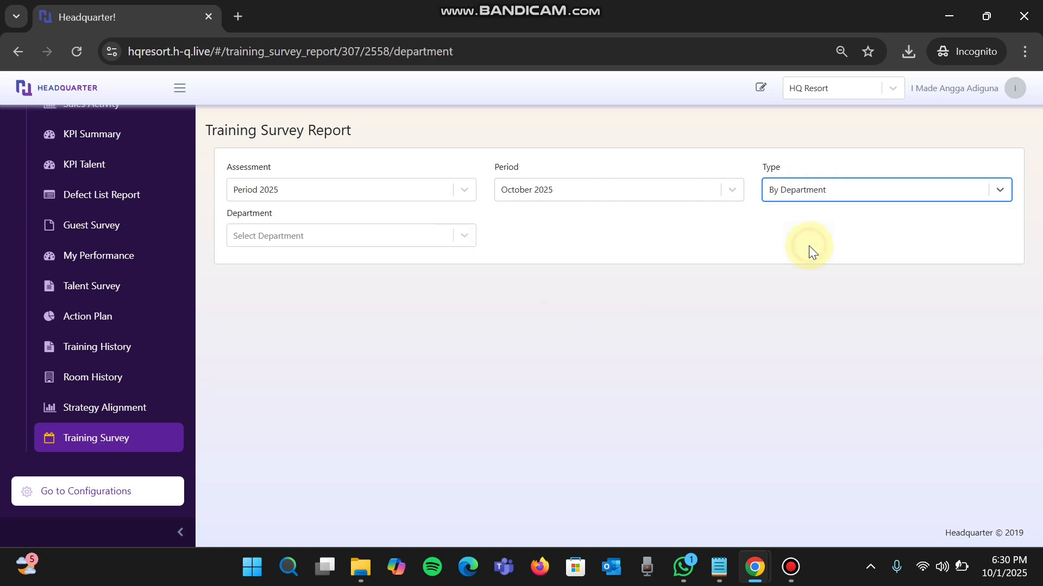
pyautogui.click(348, 237)
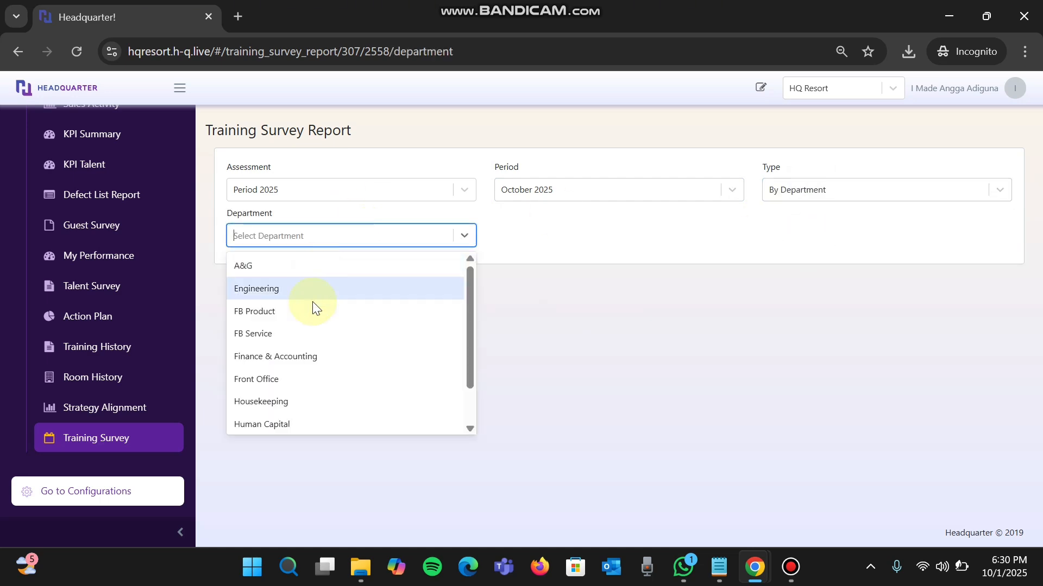
pyautogui.scroll(-1, 322, 395)
pyautogui.click(304, 333)
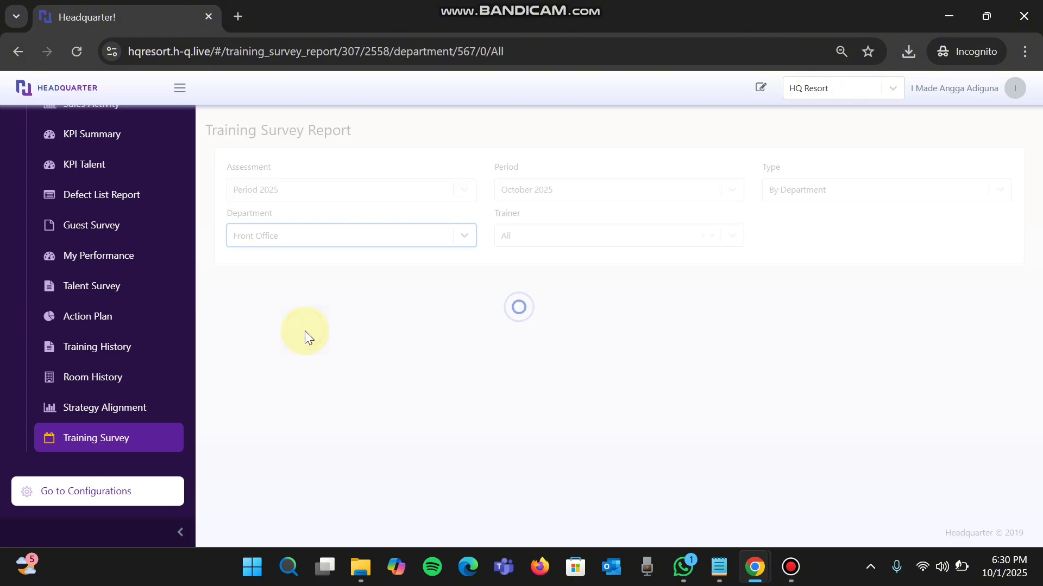
# - Review the participant's answers and survey score across all columns of the training survey report
pyautogui.scroll(-1, 571, 308)
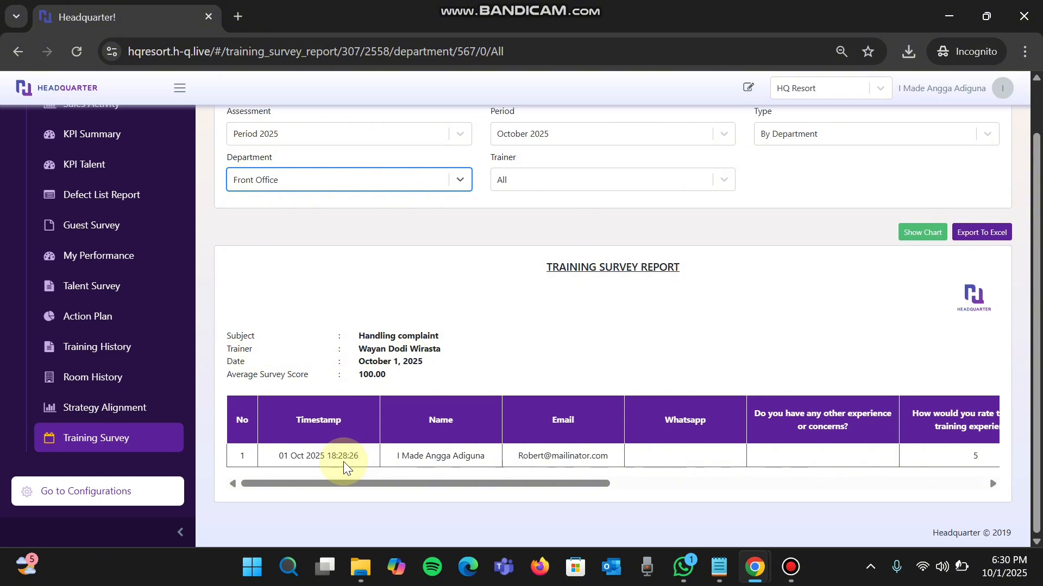
pyautogui.hscroll(5, 343, 464)
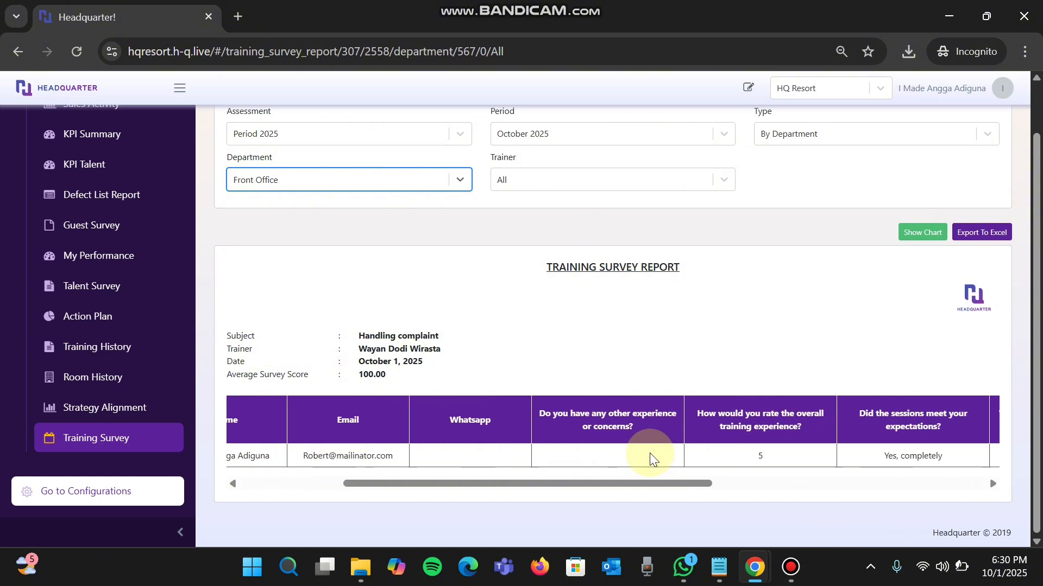
pyautogui.hscroll(8, 651, 459)
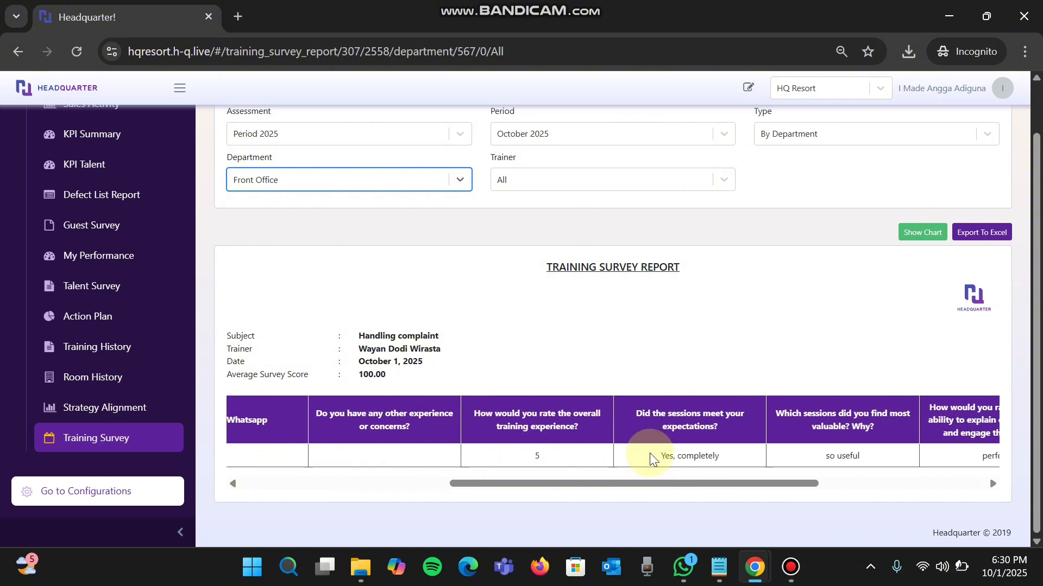
pyautogui.hscroll(1, 652, 459)
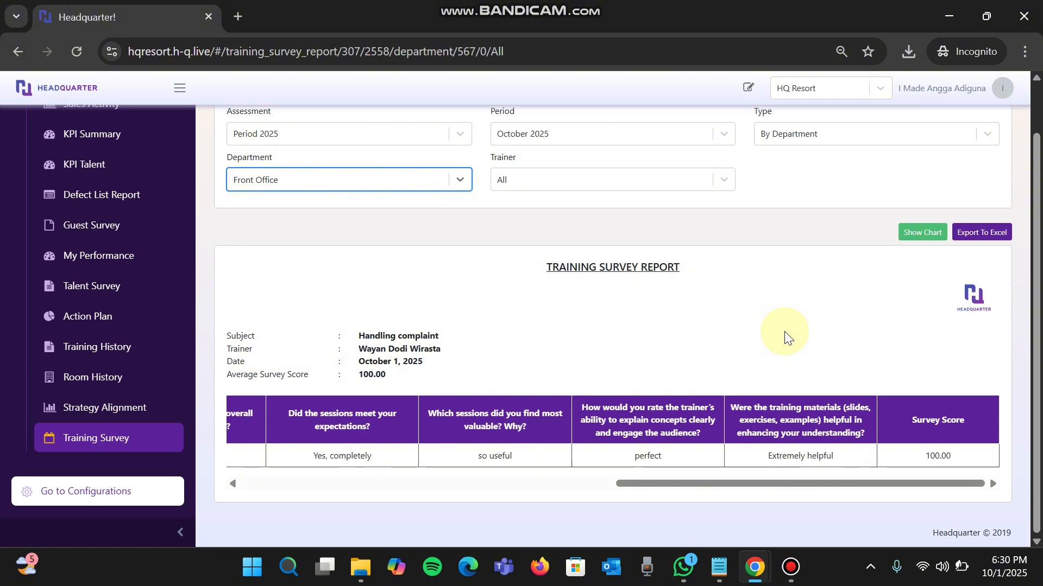
# - Show the report's bar charts, examine those for overall experience, session expectations and training materials, and close them
pyautogui.click(933, 235)
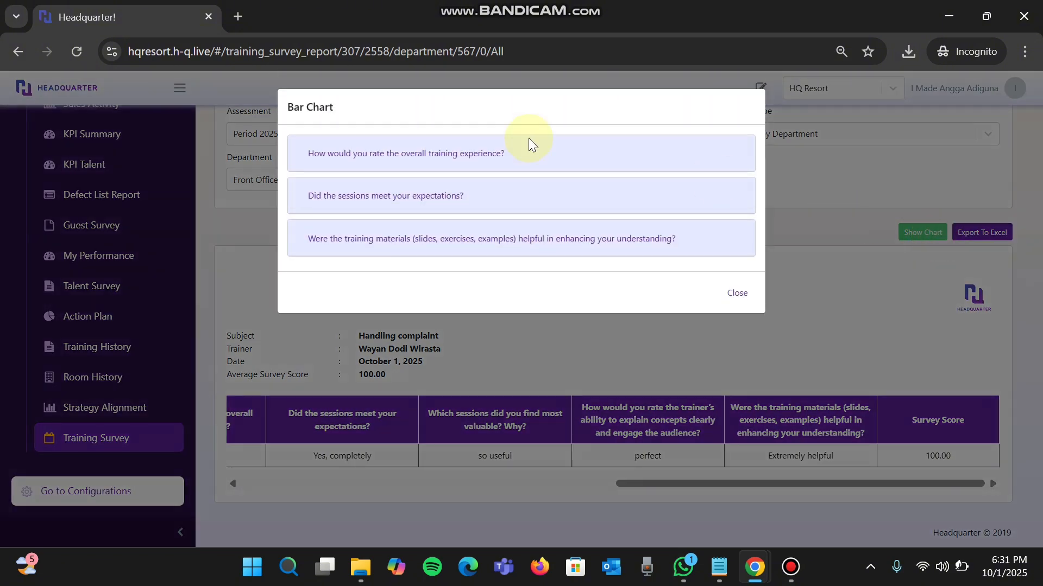
pyautogui.click(472, 147)
pyautogui.scroll(-1, 431, 239)
pyautogui.click(401, 399)
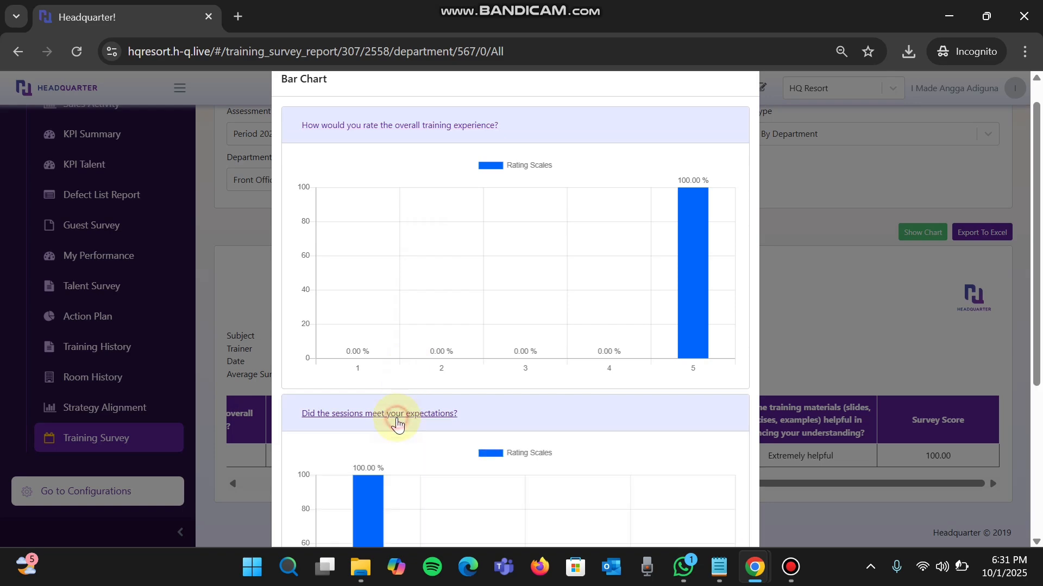
pyautogui.scroll(-5, 438, 449)
pyautogui.scroll(-4, 677, 408)
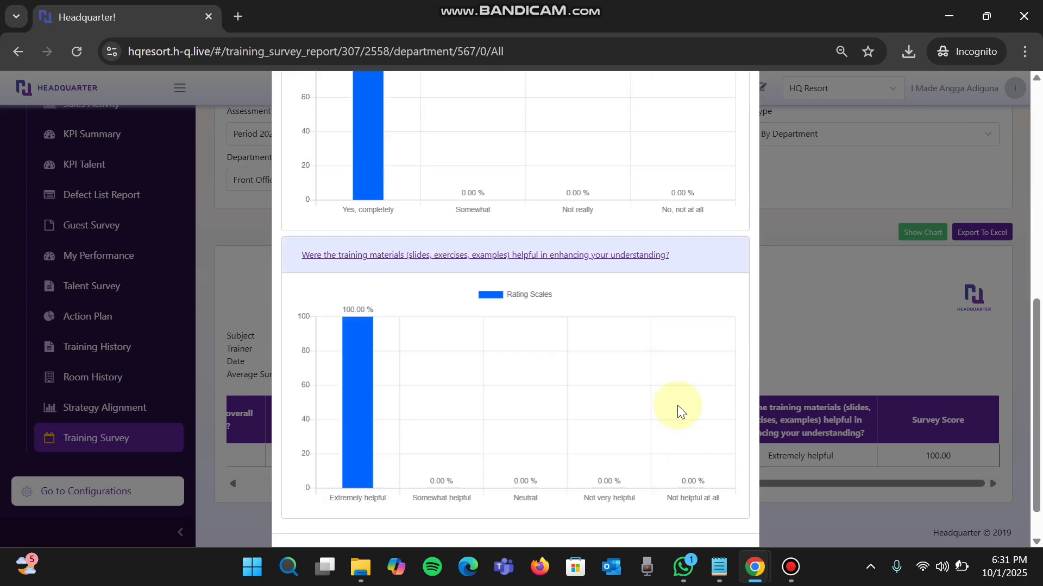
pyautogui.scroll(6, 677, 408)
pyautogui.scroll(-7, 690, 428)
pyautogui.click(730, 510)
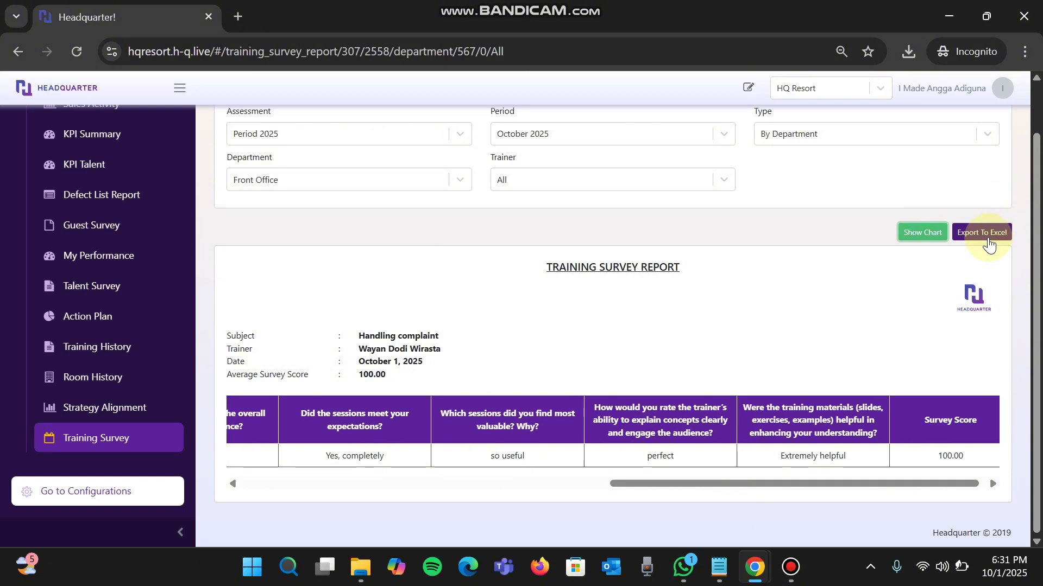
pyautogui.scroll(1, 699, 288)
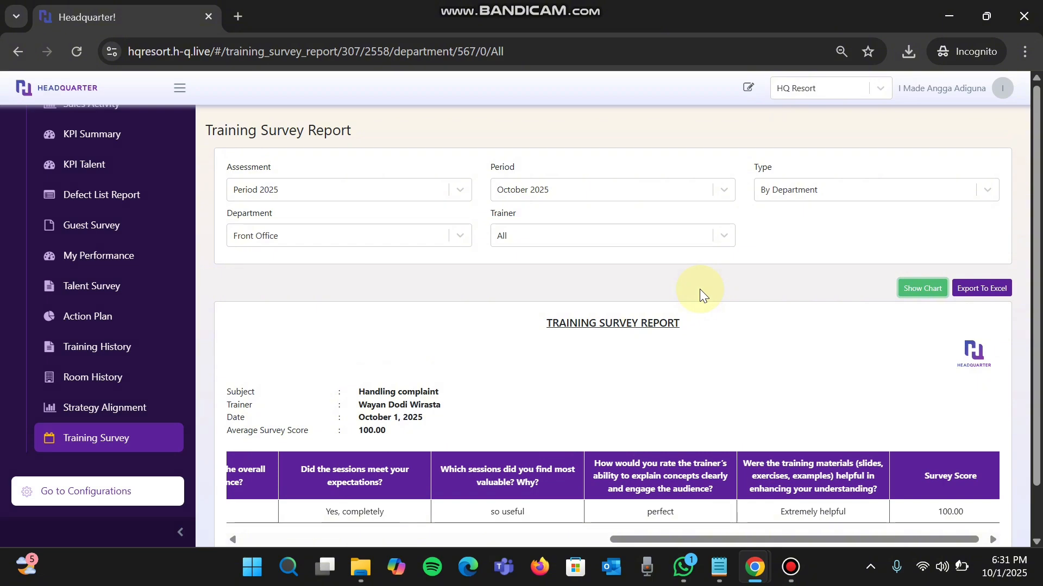
pyautogui.moveTo(647, 1)
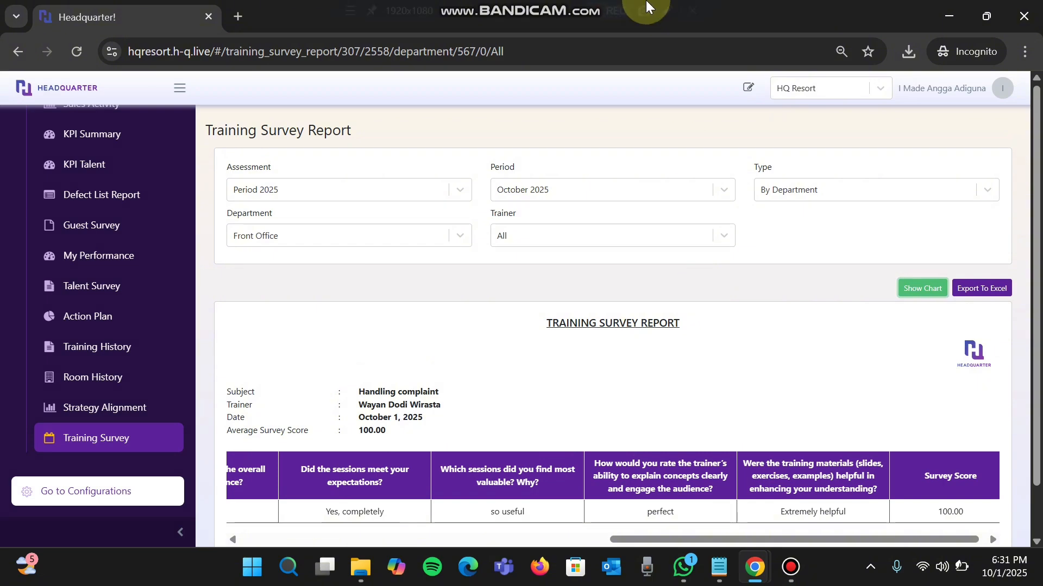